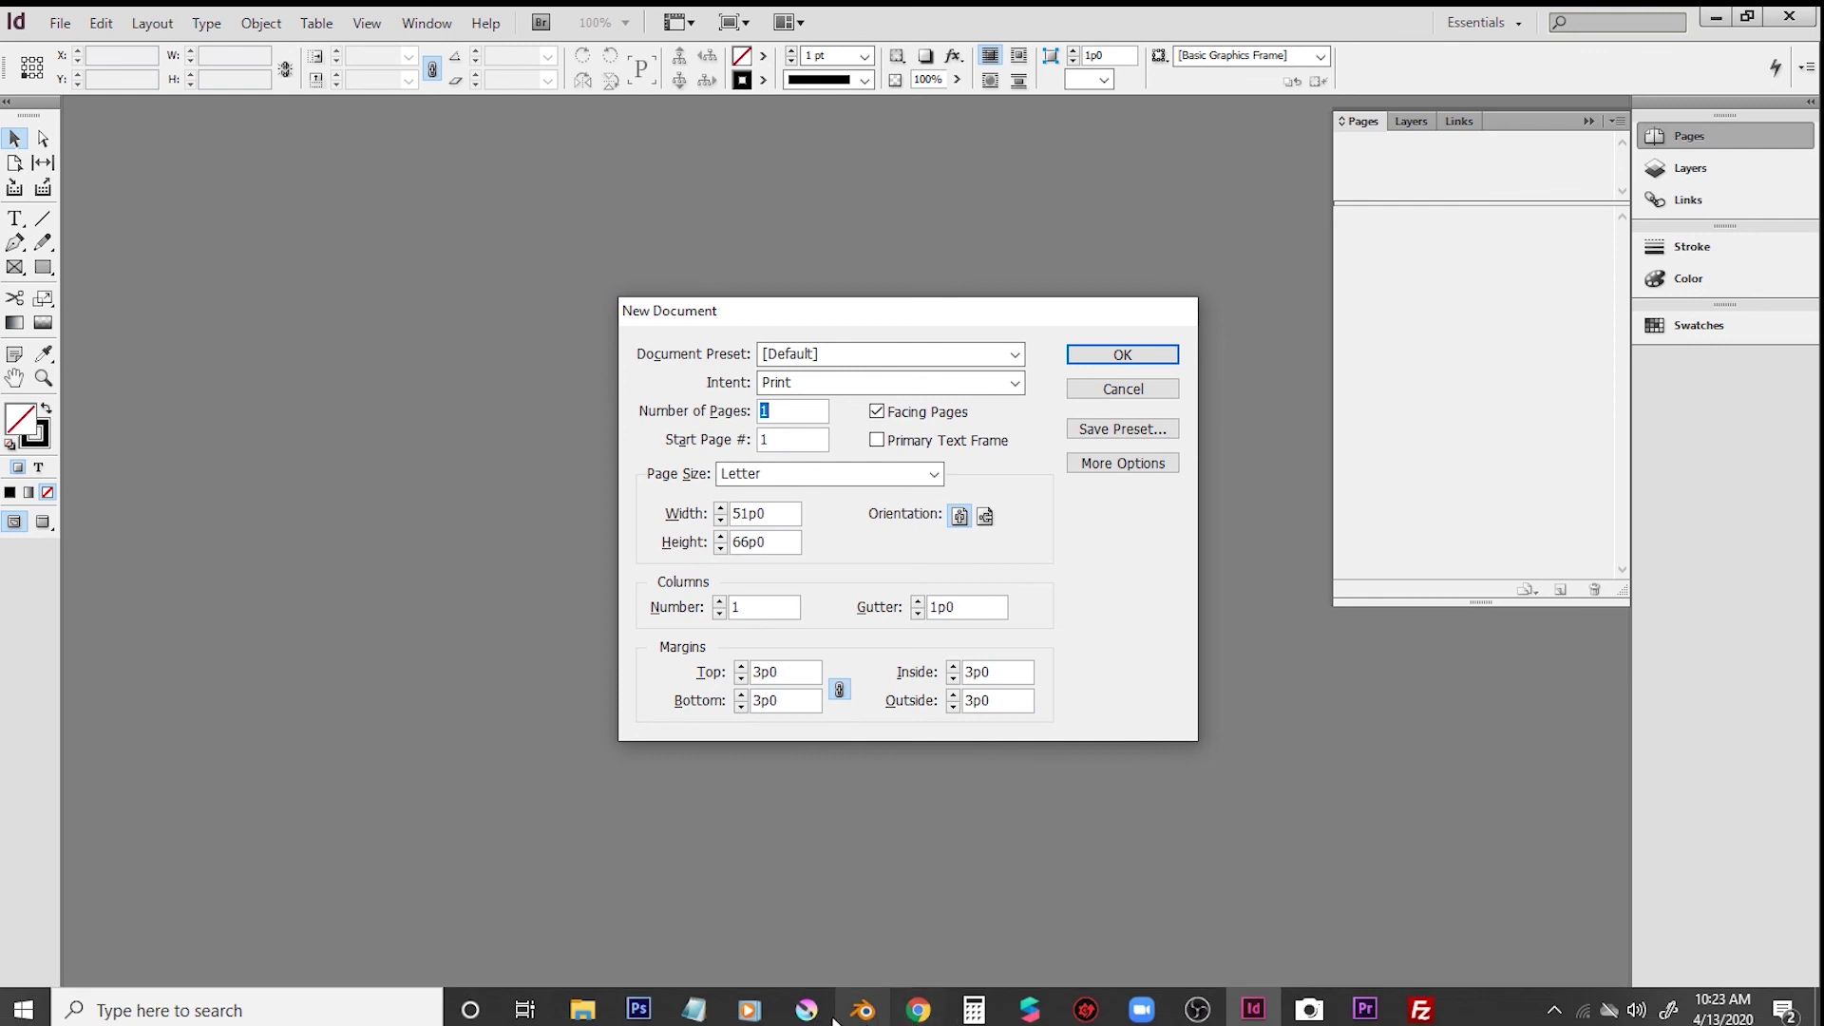
Switch to Notepad, write the heading "METHOD 1" and the line "Setting up a Trifold brochure with InDesign", and return to InDesign
left_click(694, 1014)
type("METHOD 1")
key("Return")
key("Return")
type("Setting up a Trifold brochure with InDesign")
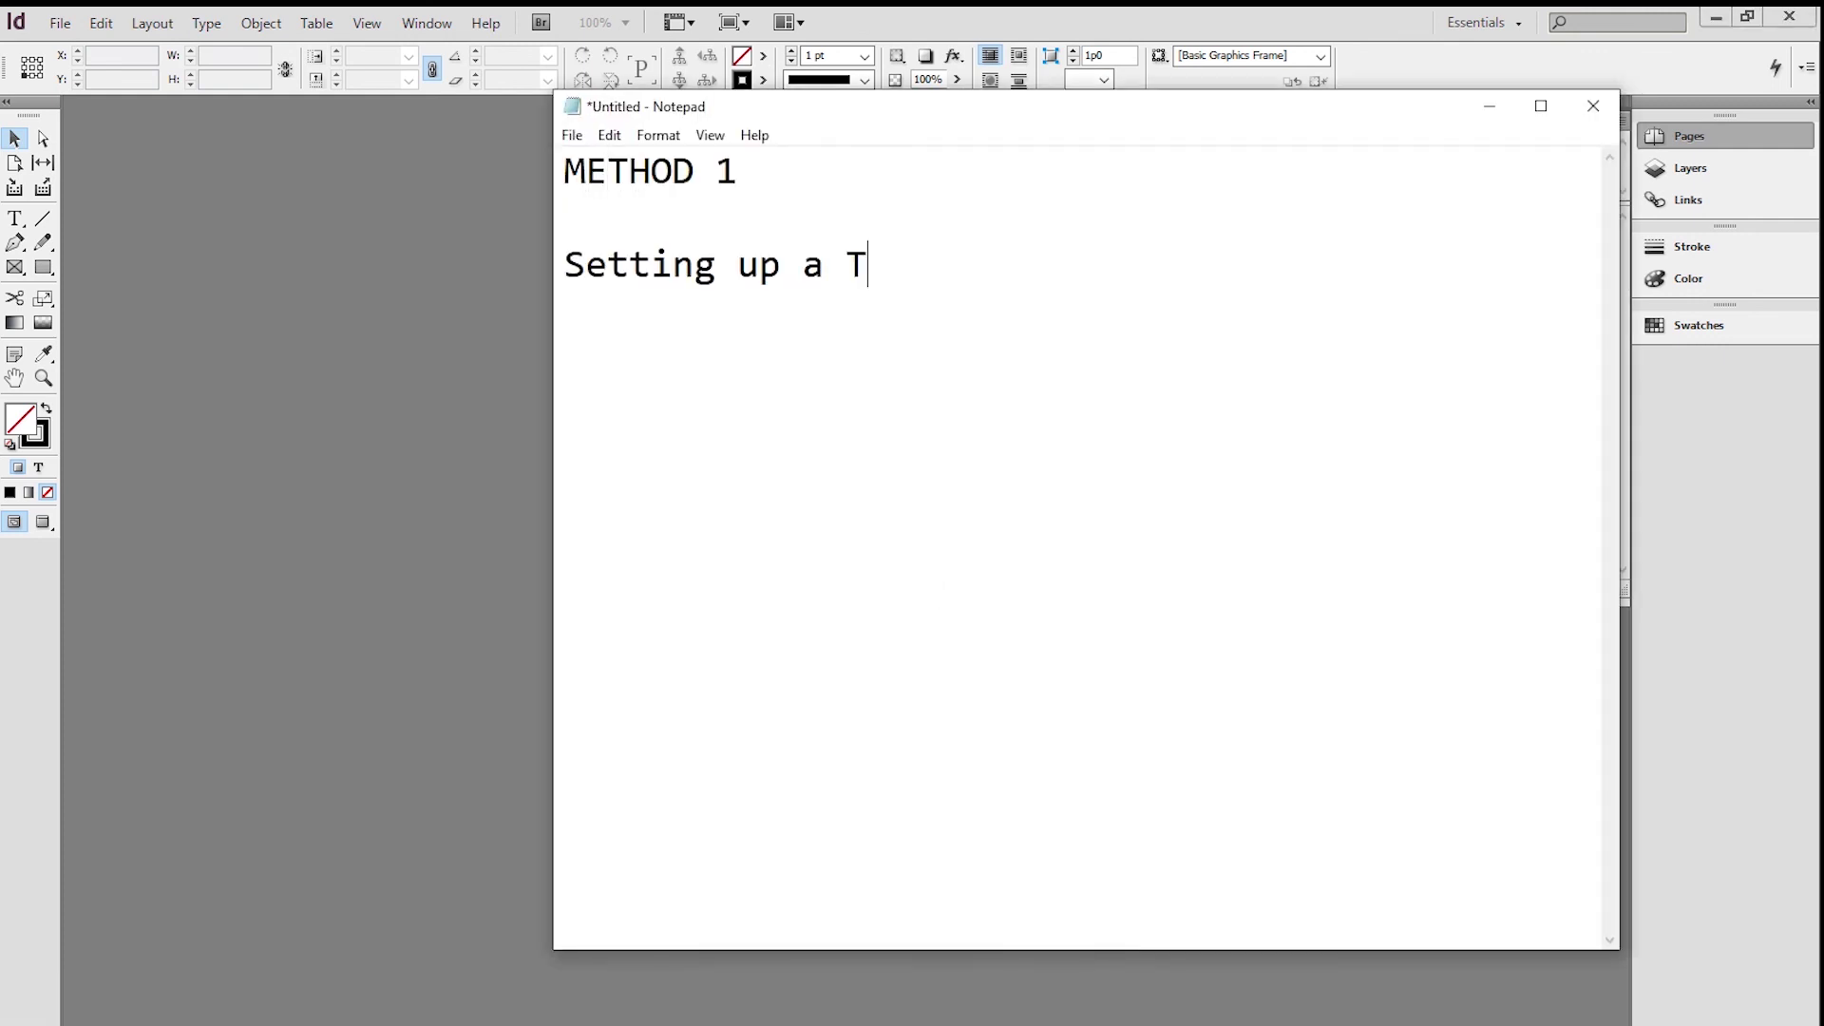
left_click_drag(945, 116, 828, 128)
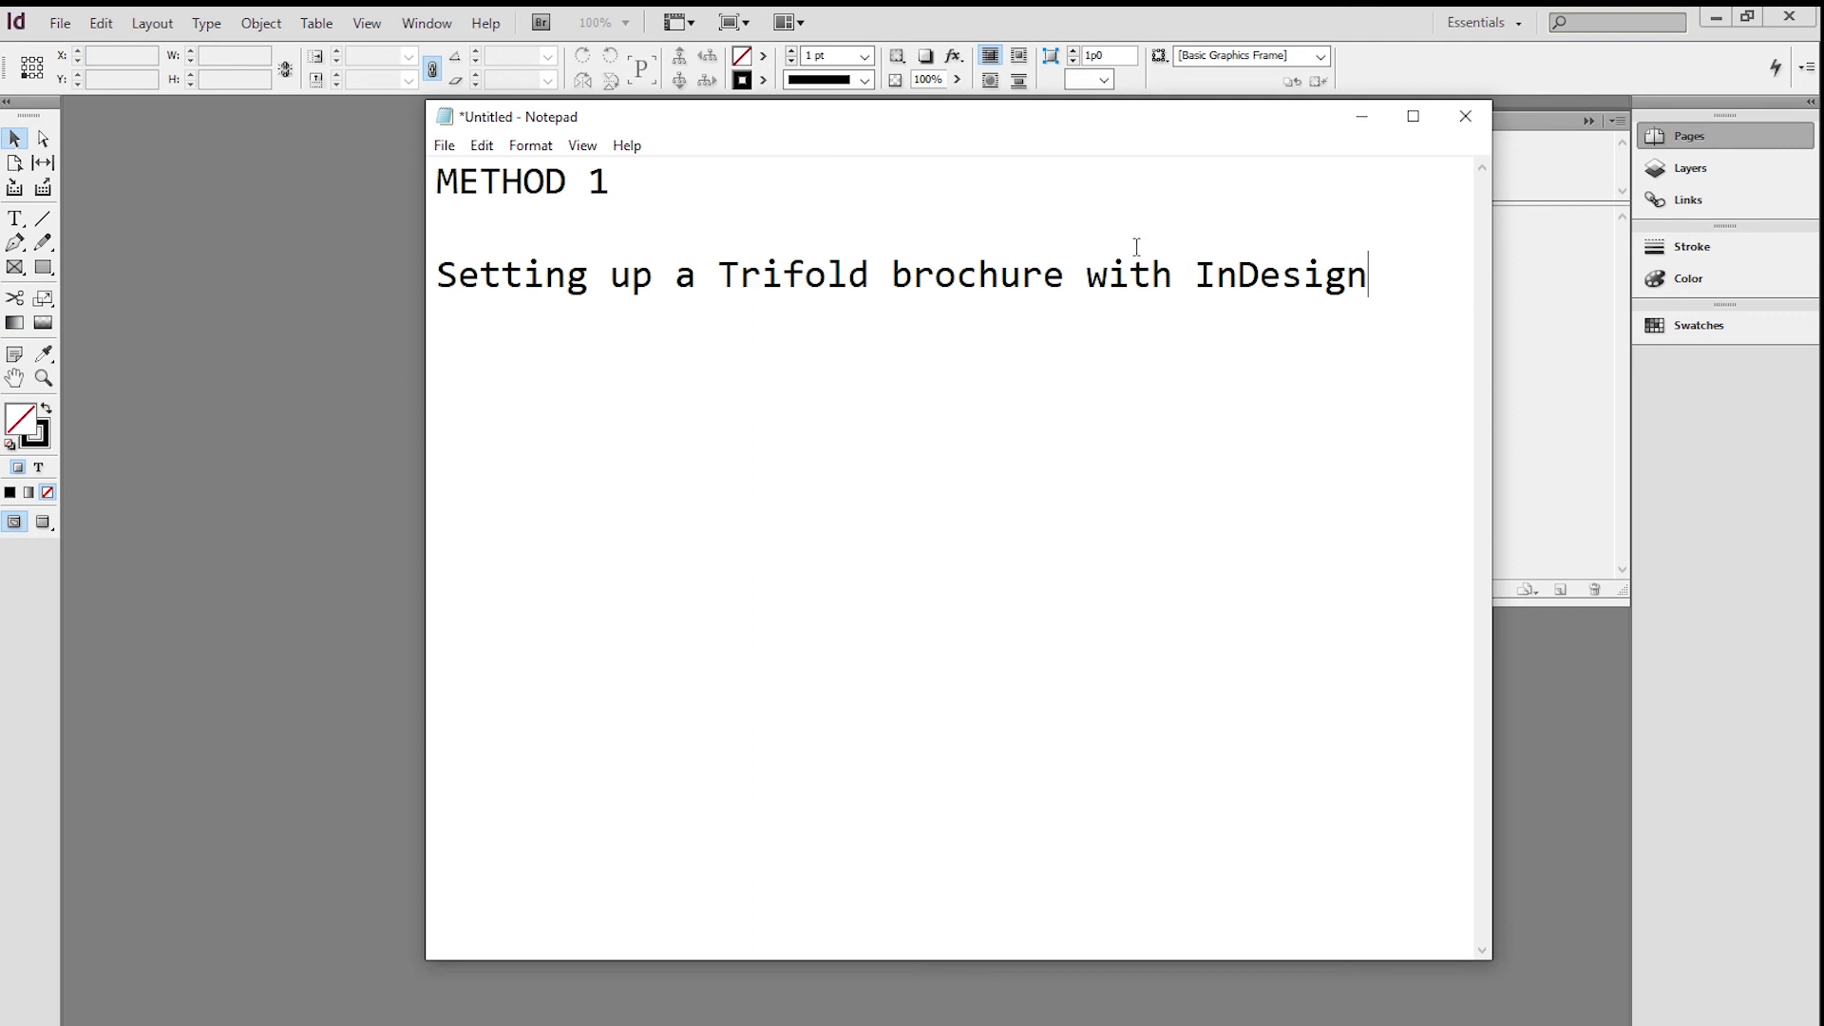
left_click(1211, 21)
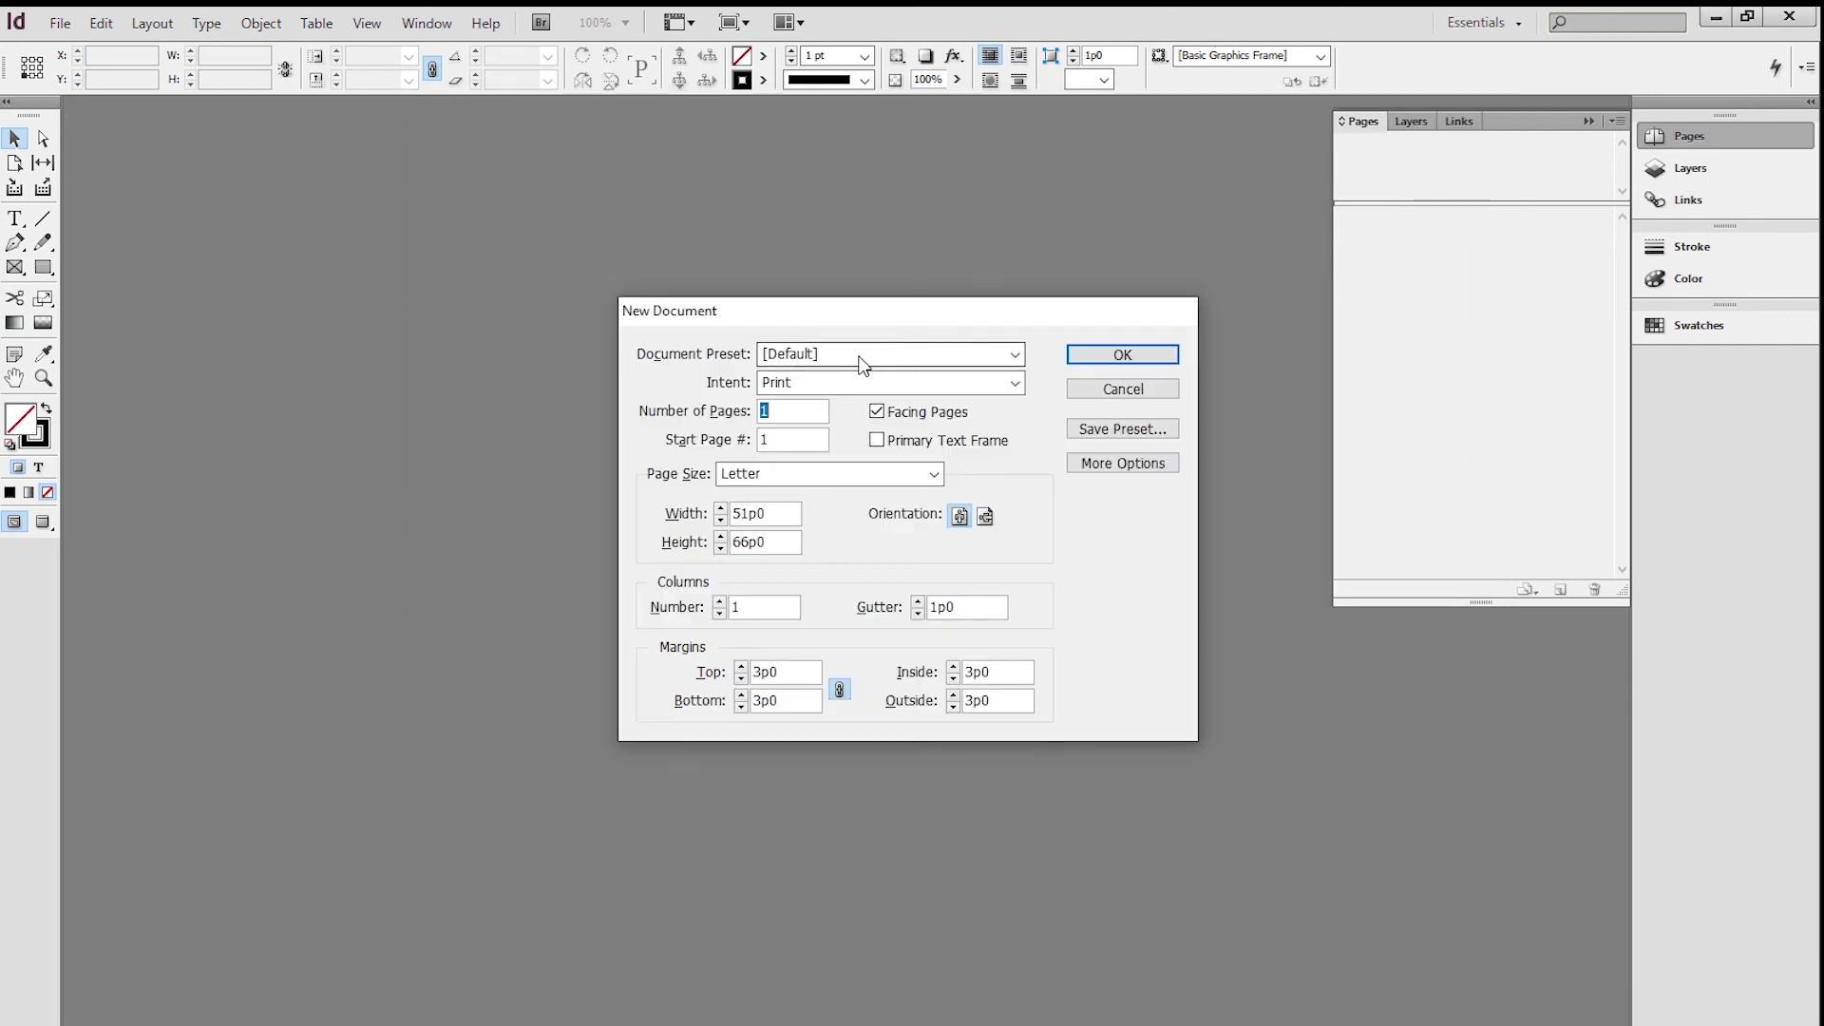
Configure the new document for 2 pages, without facing pages, in landscape orientation
left_click(776, 412)
type("2")
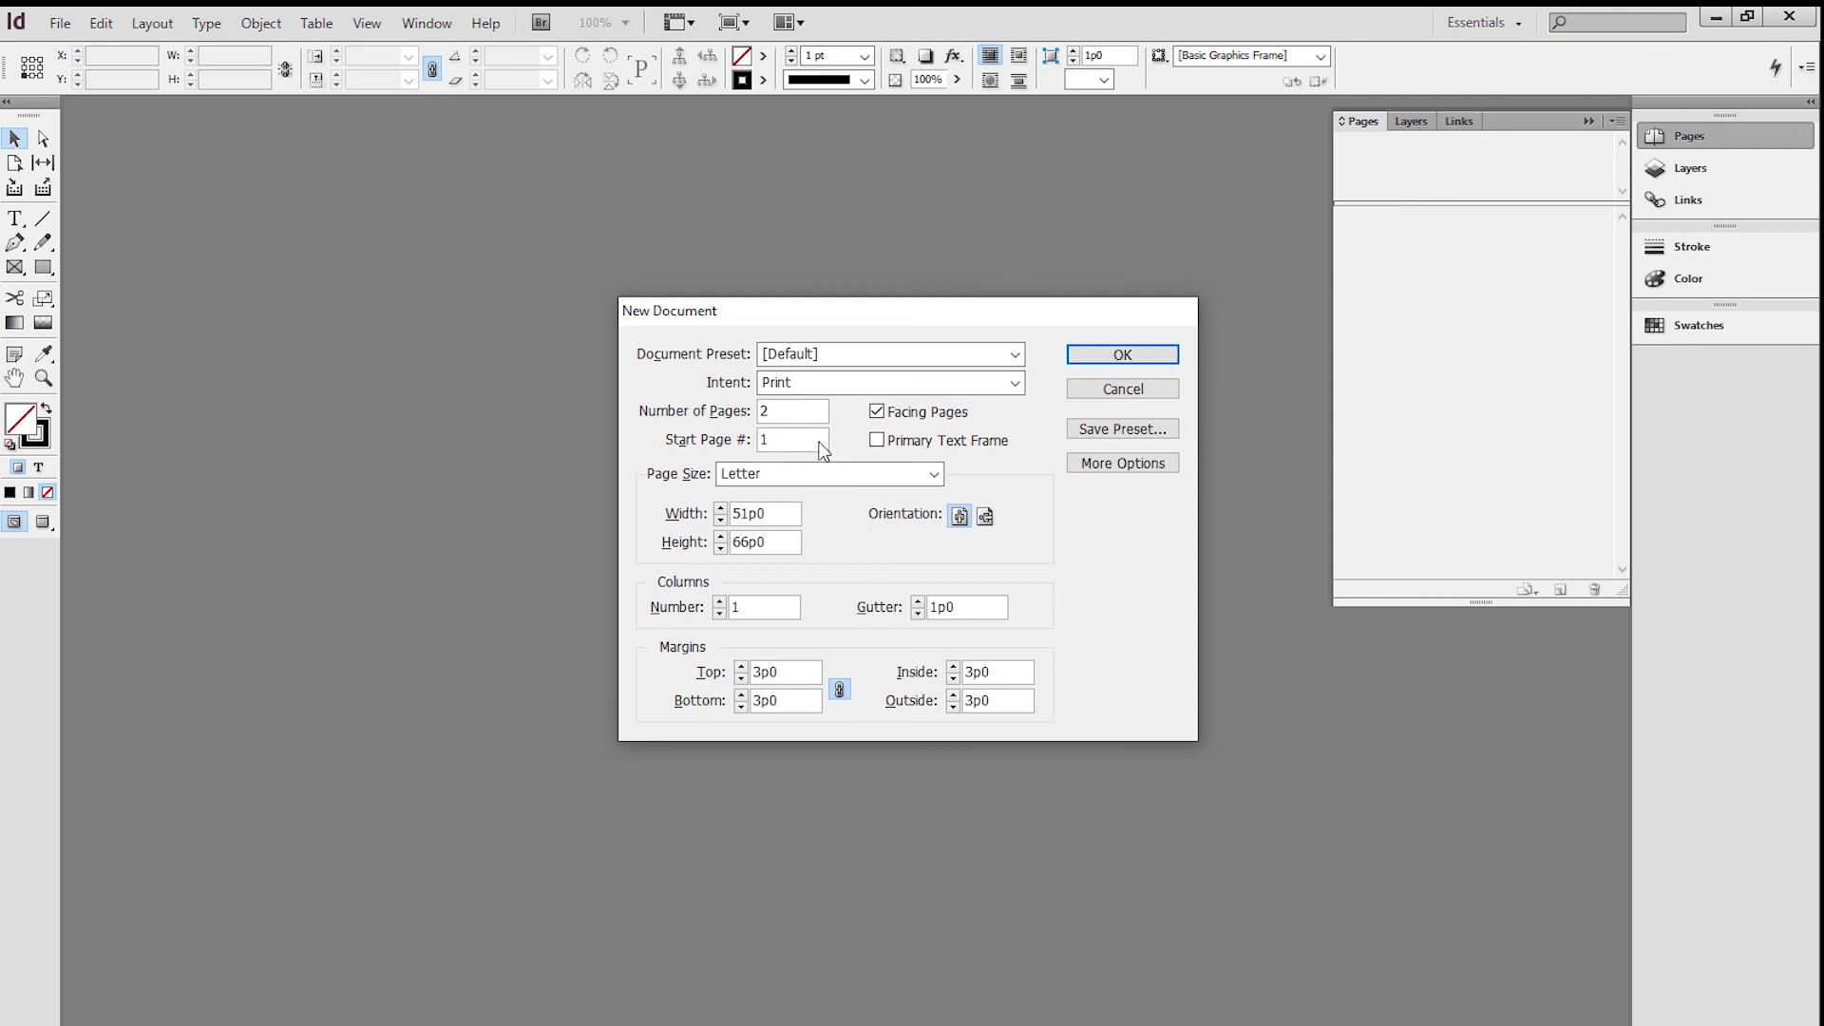
left_click(875, 413)
left_click(986, 518)
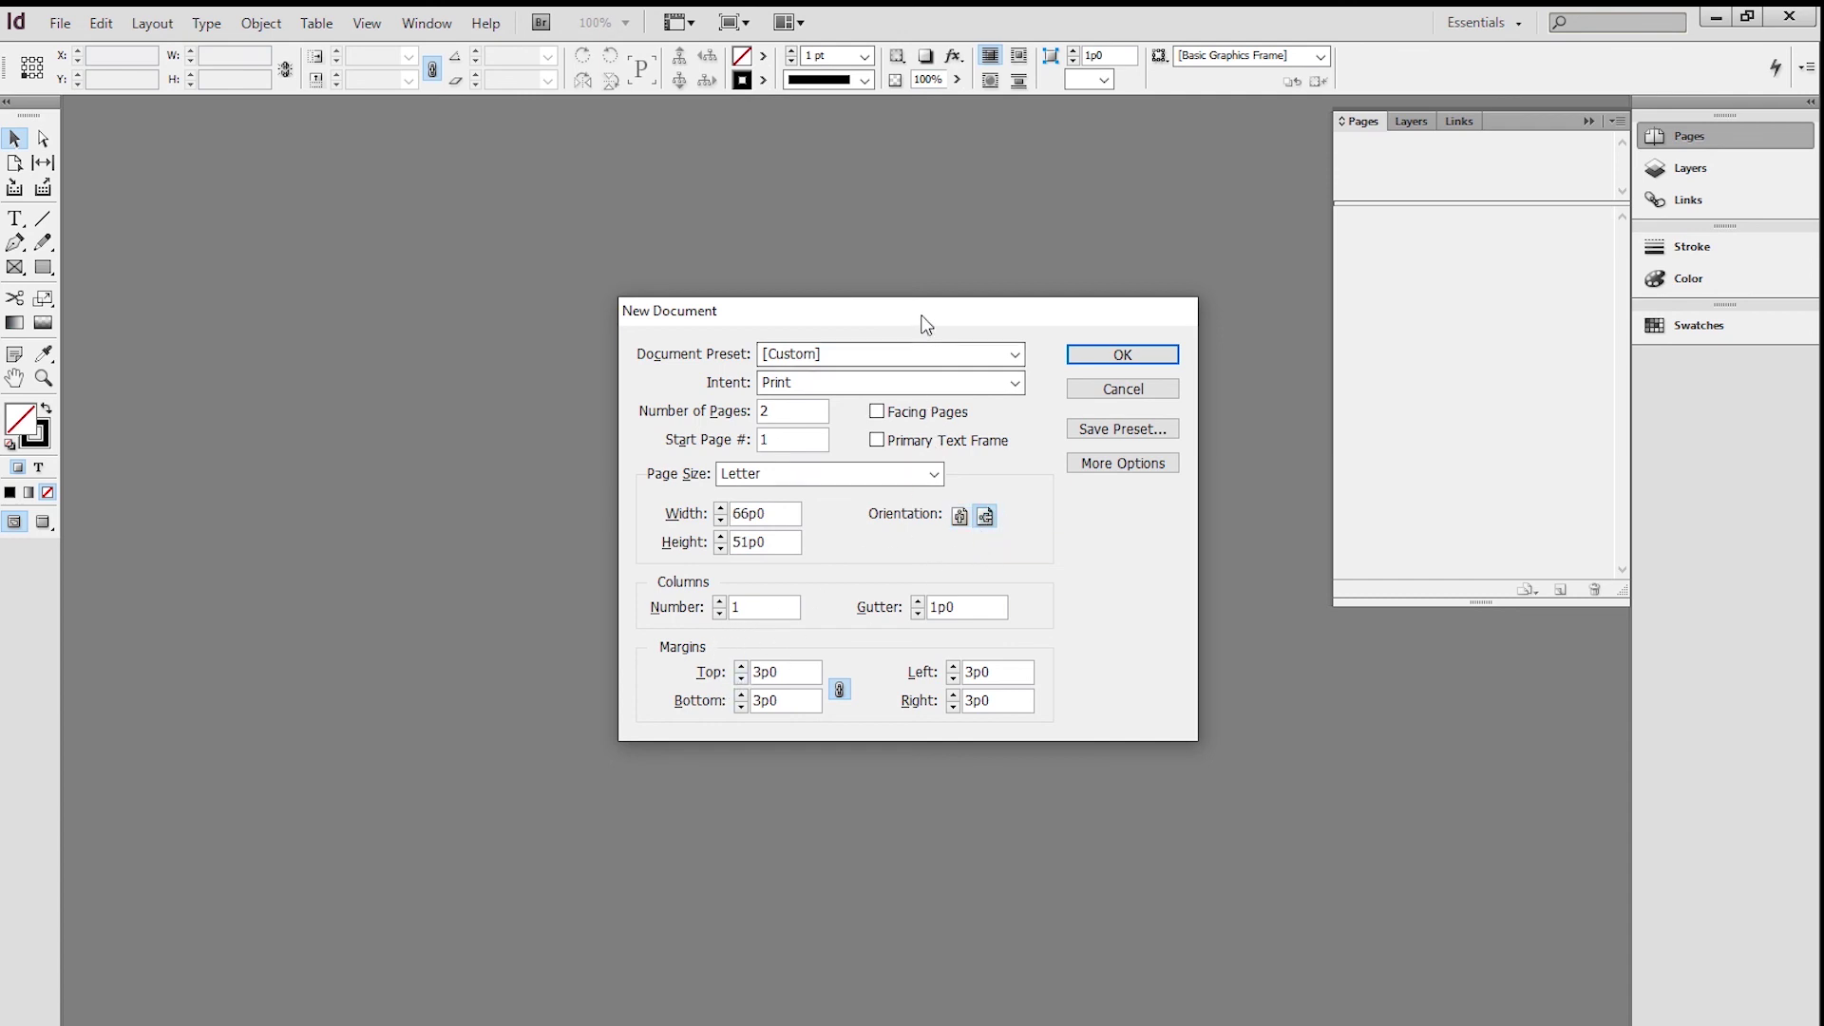
Set the number of columns to 3 and create the document
left_click_drag(922, 315, 872, 249)
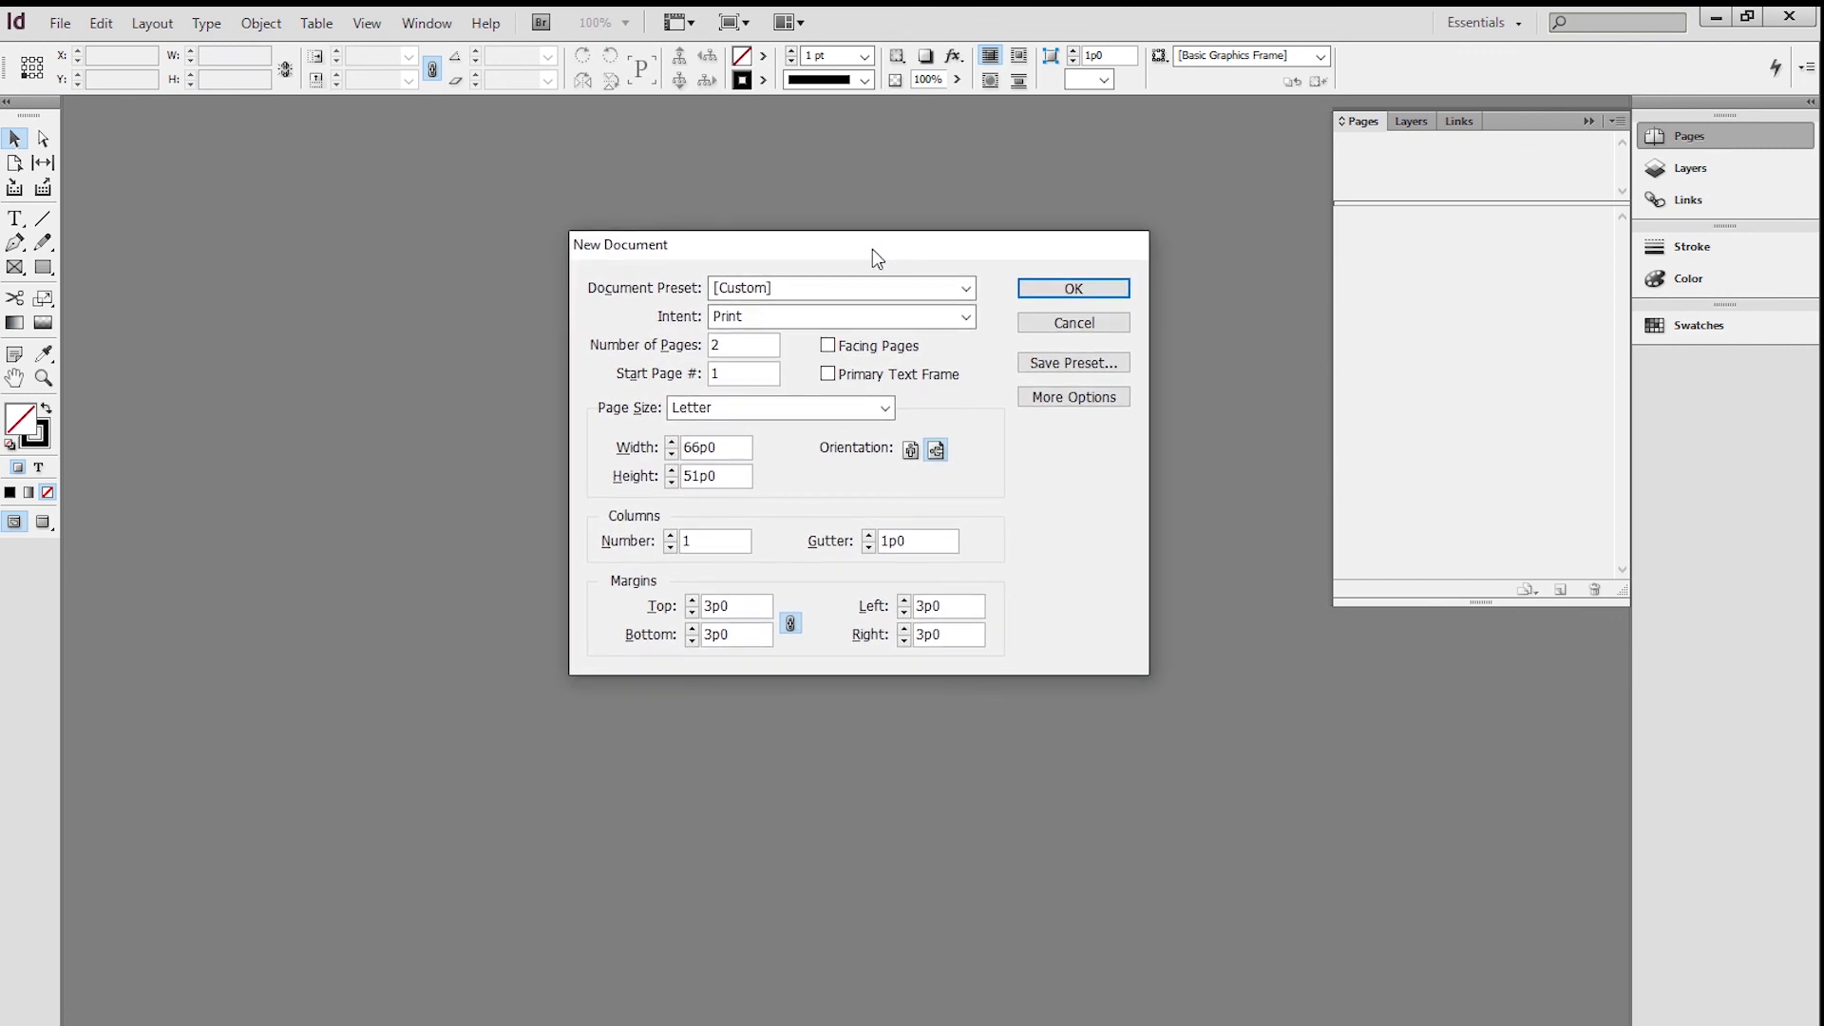
left_click(671, 537)
left_click(671, 536)
left_click(1049, 286)
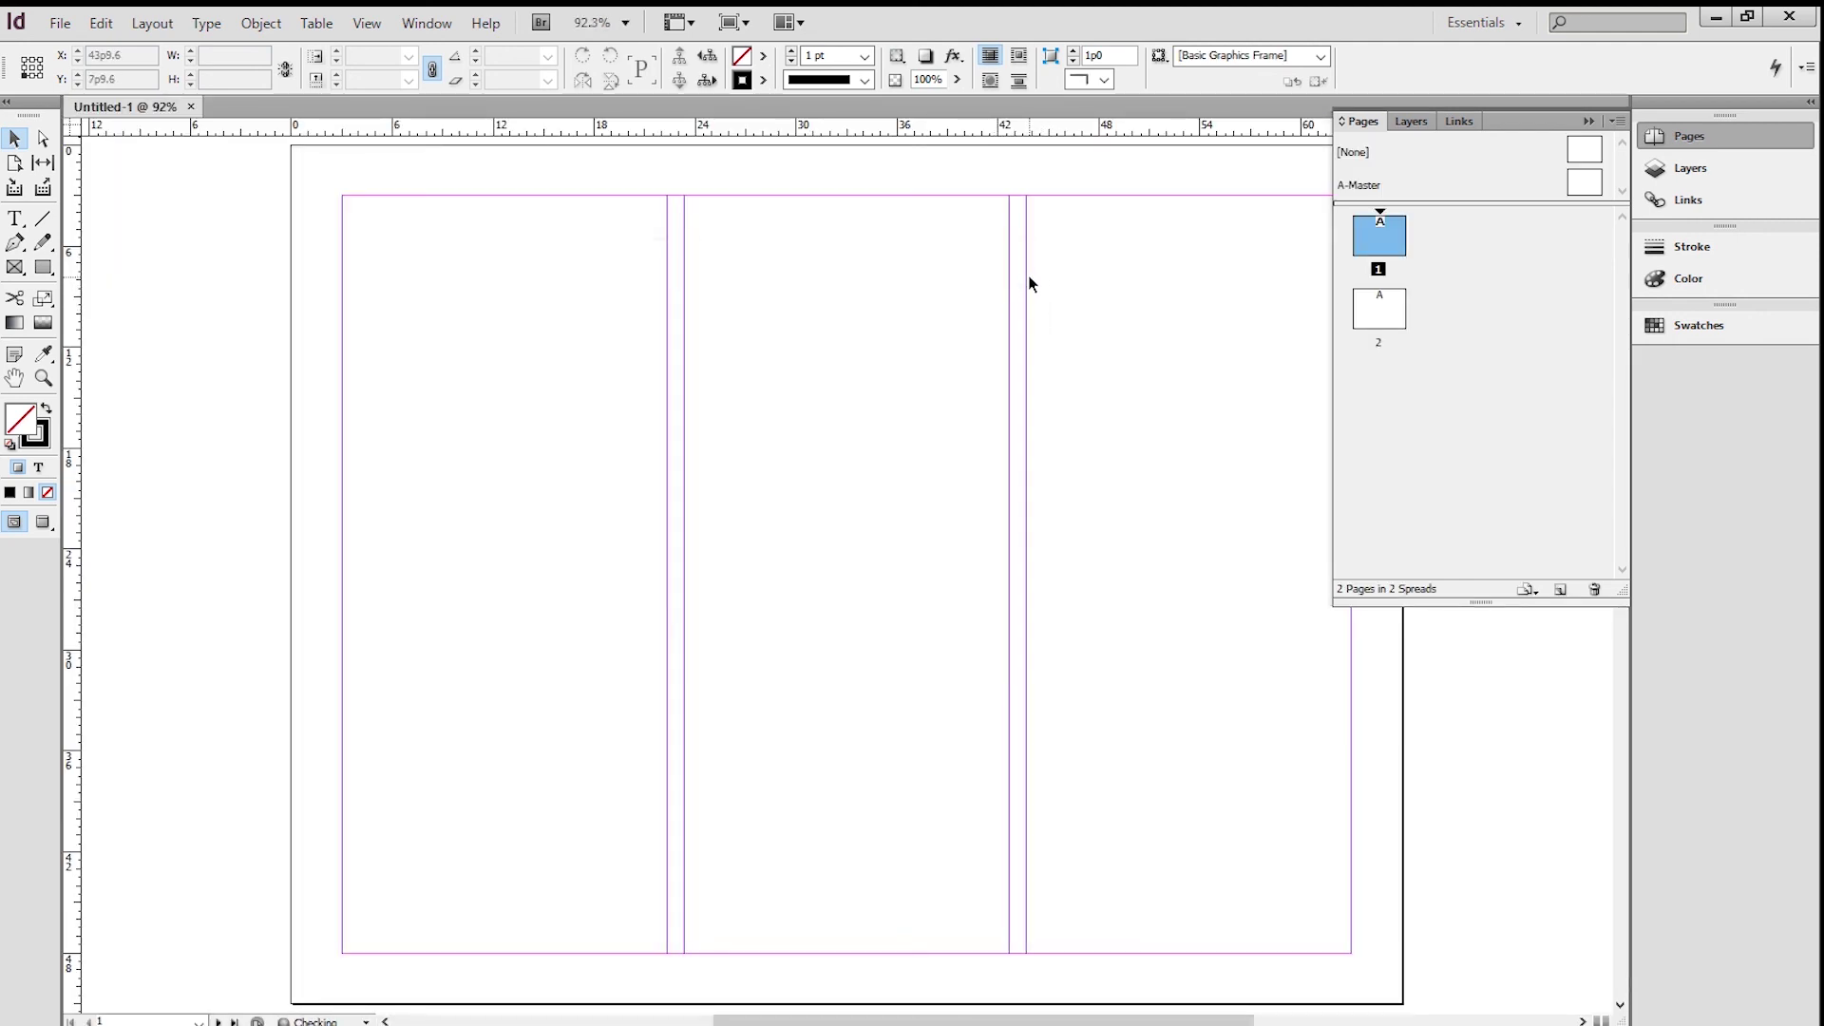
Draw a text frame about 15p wide and 8p4 high near the top of page 1's first column and enter "FRONT"
key("ctrl+minus")
key("ctrl+minus")
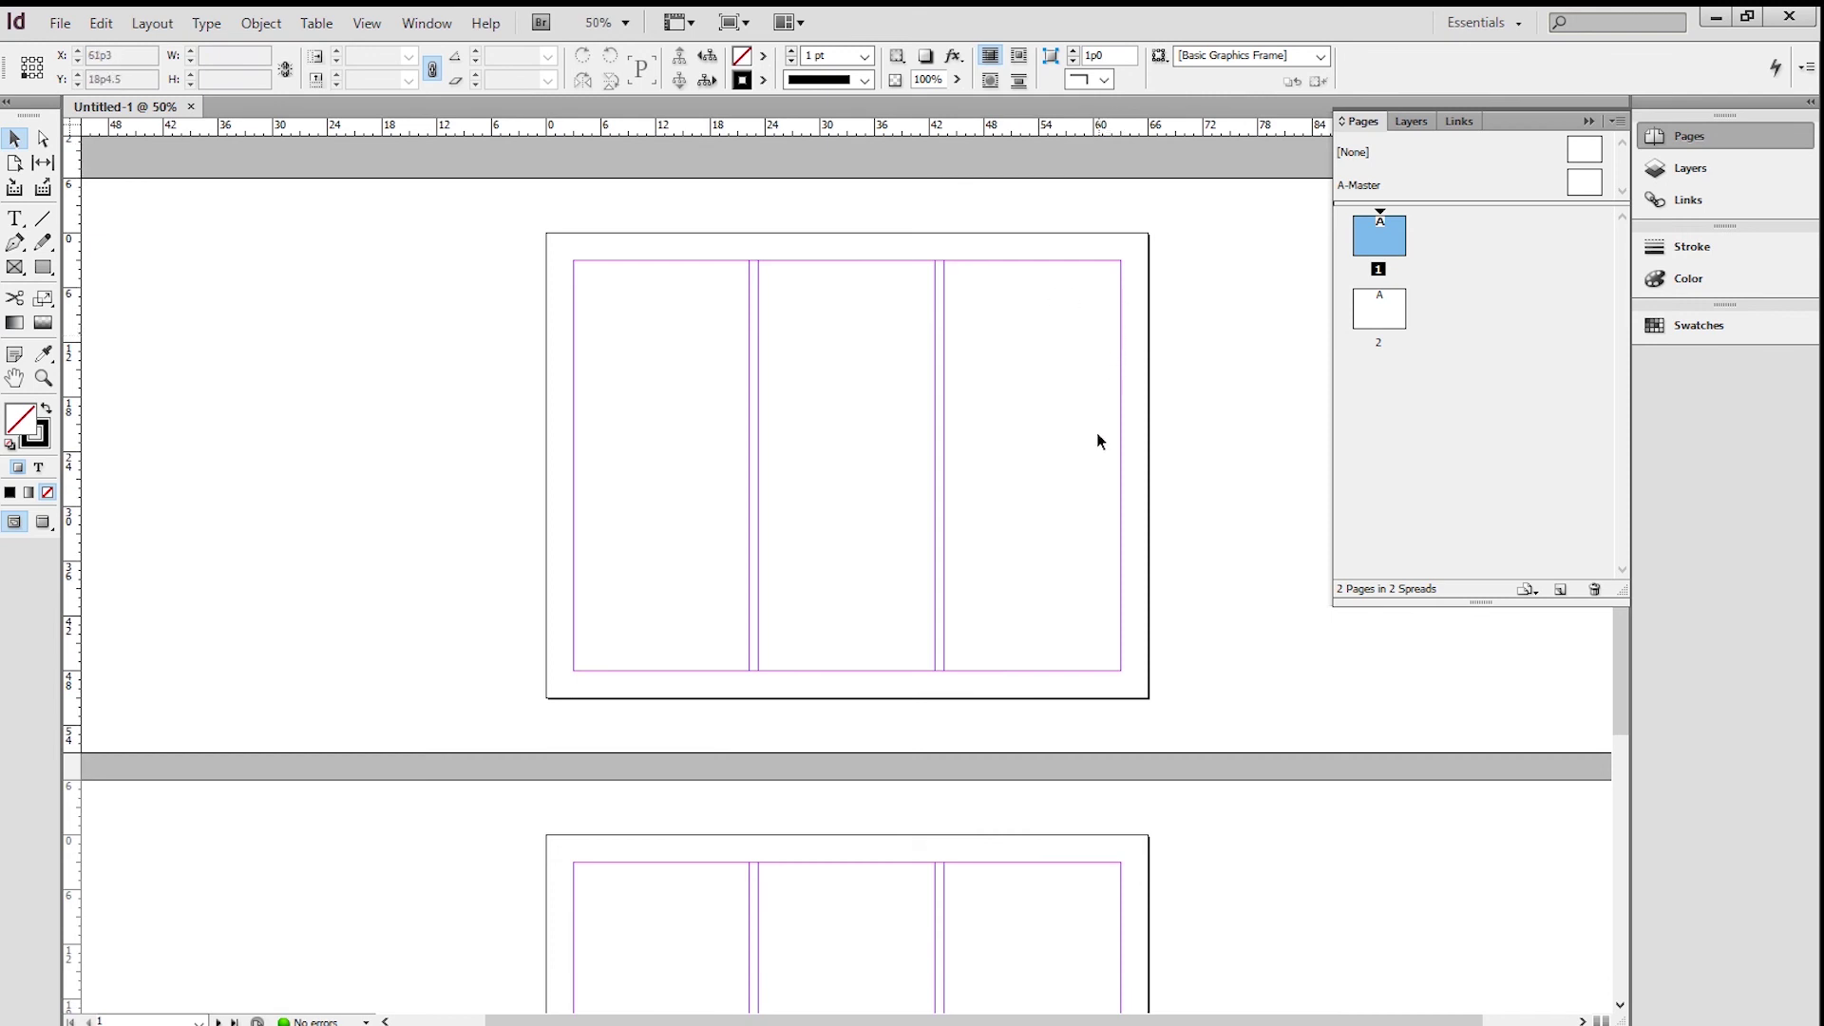
left_click_drag(1014, 478, 1051, 160)
left_click_drag(966, 390, 872, 425)
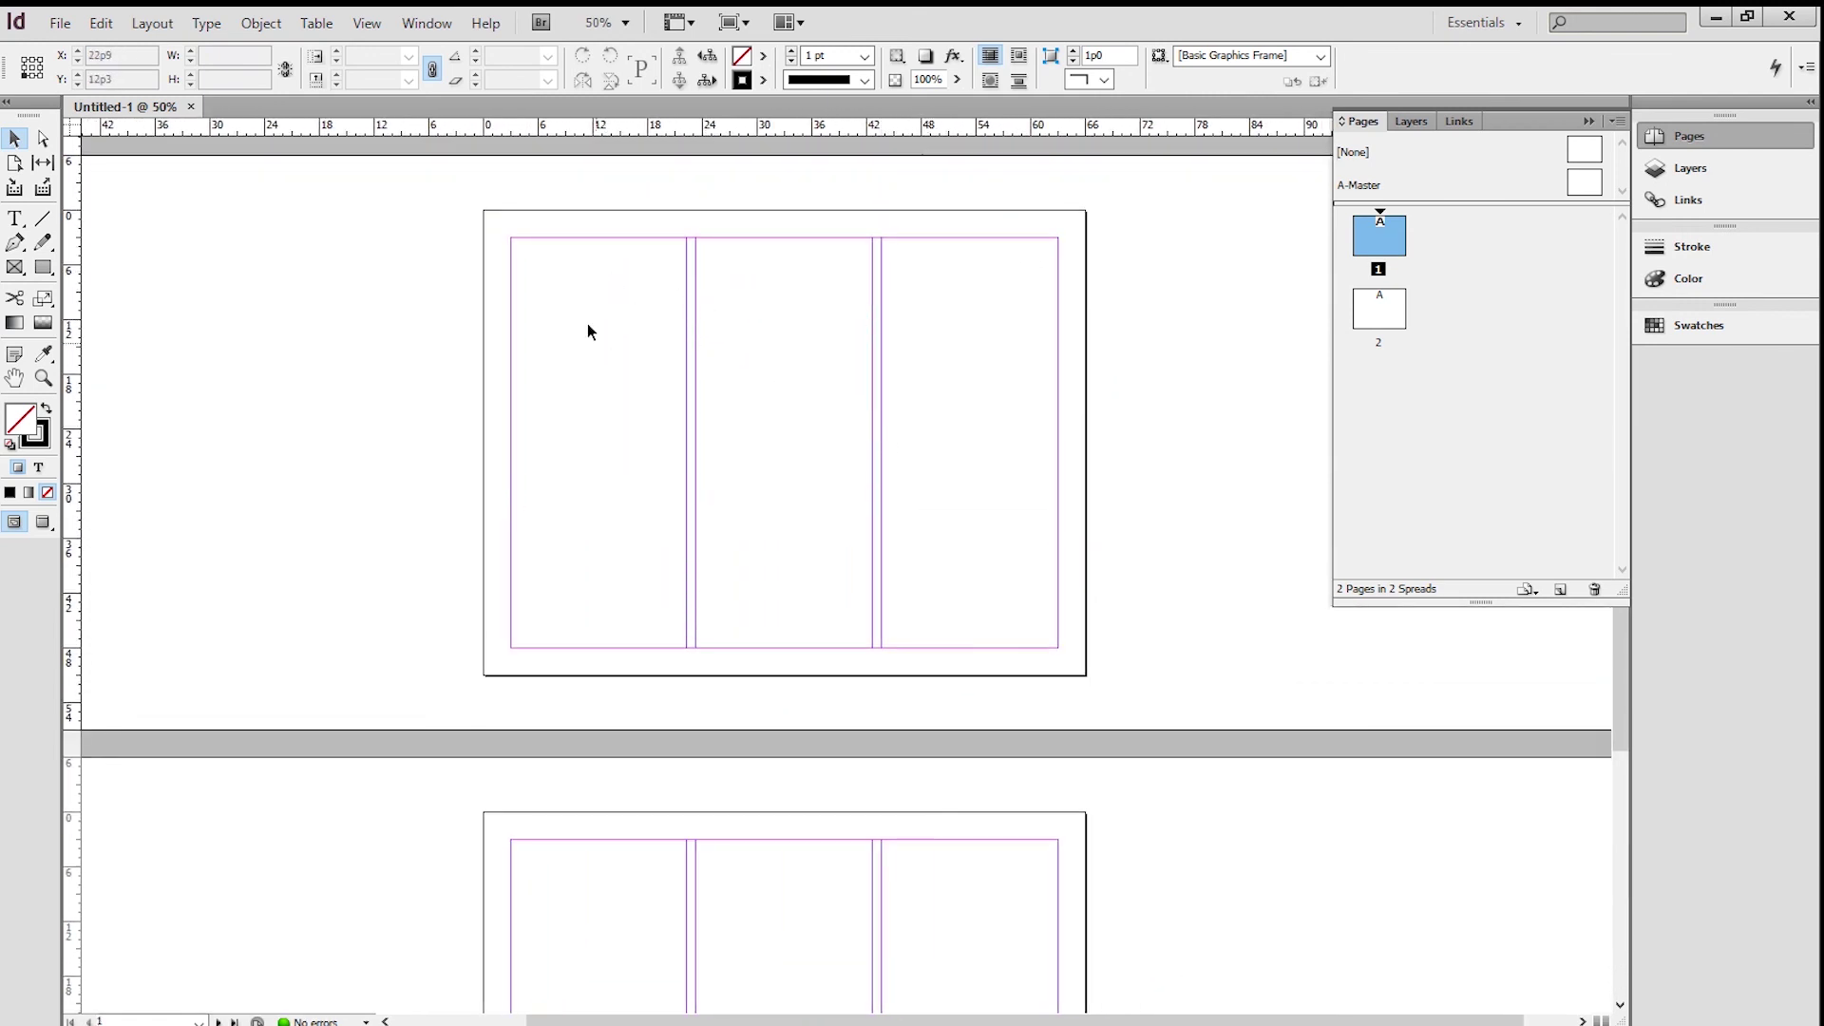
left_click_drag(848, 520, 843, 639)
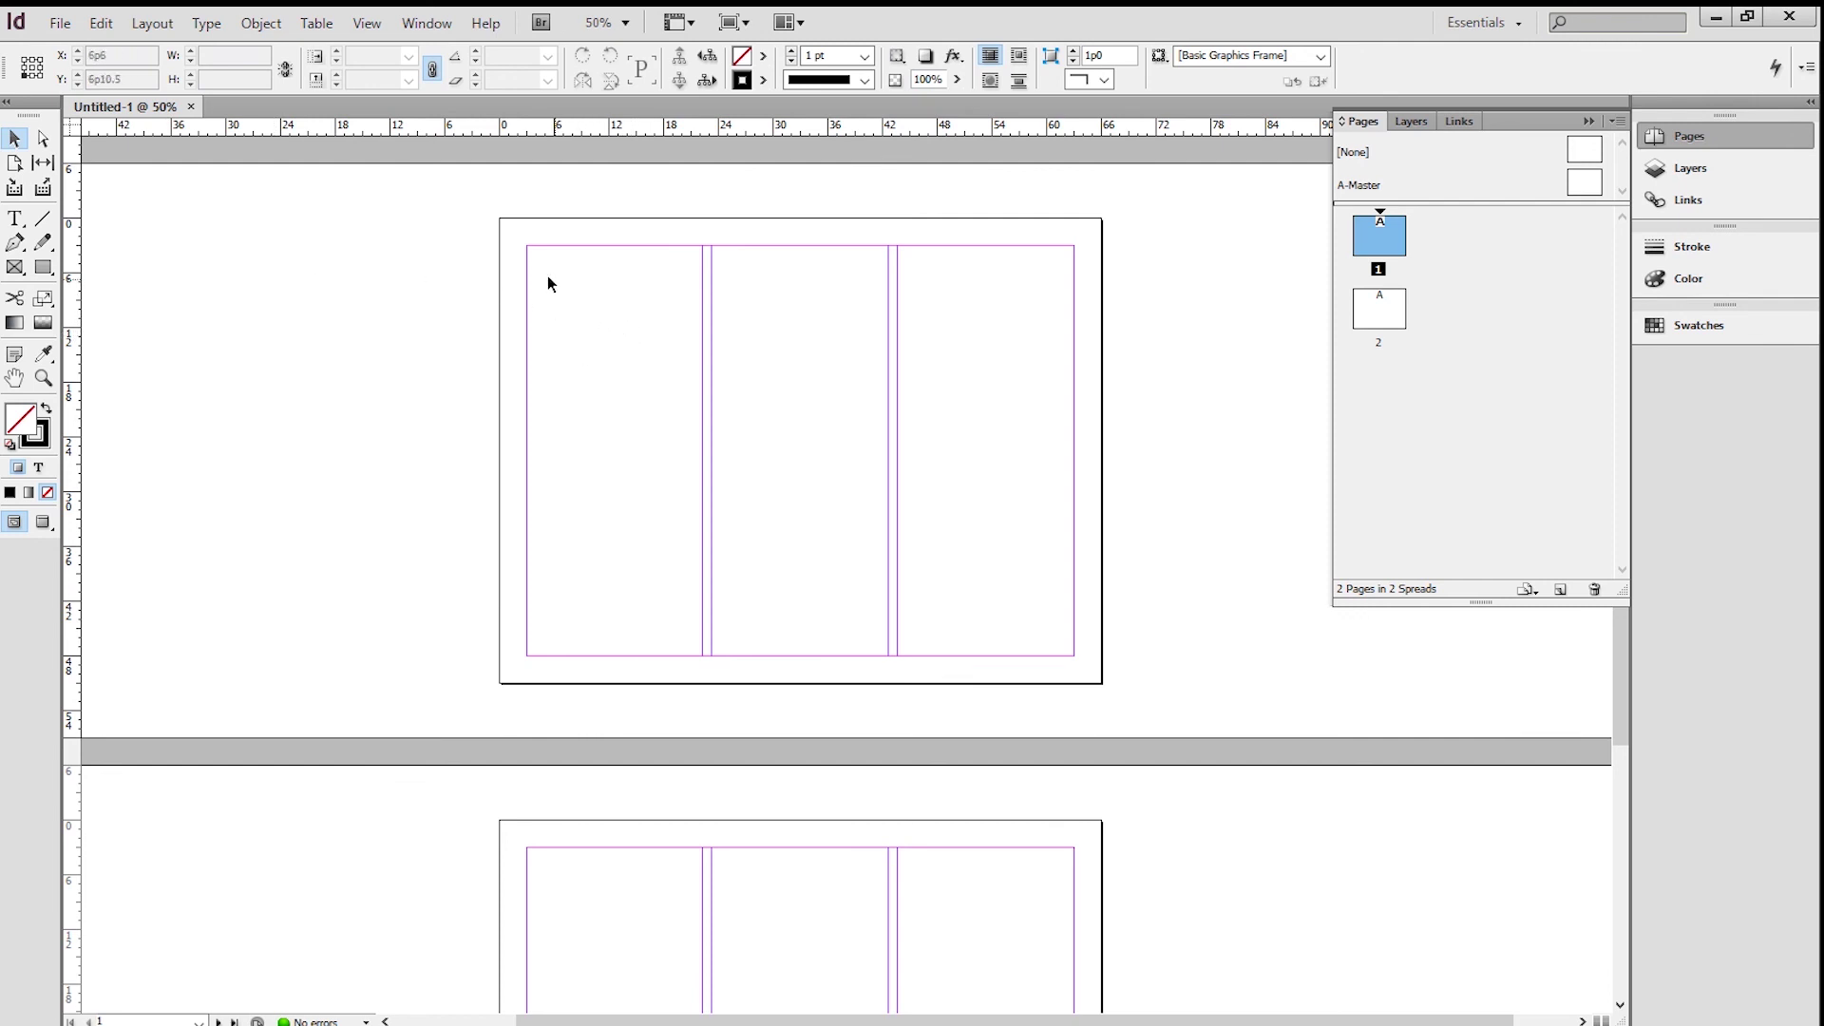
left_click(15, 220)
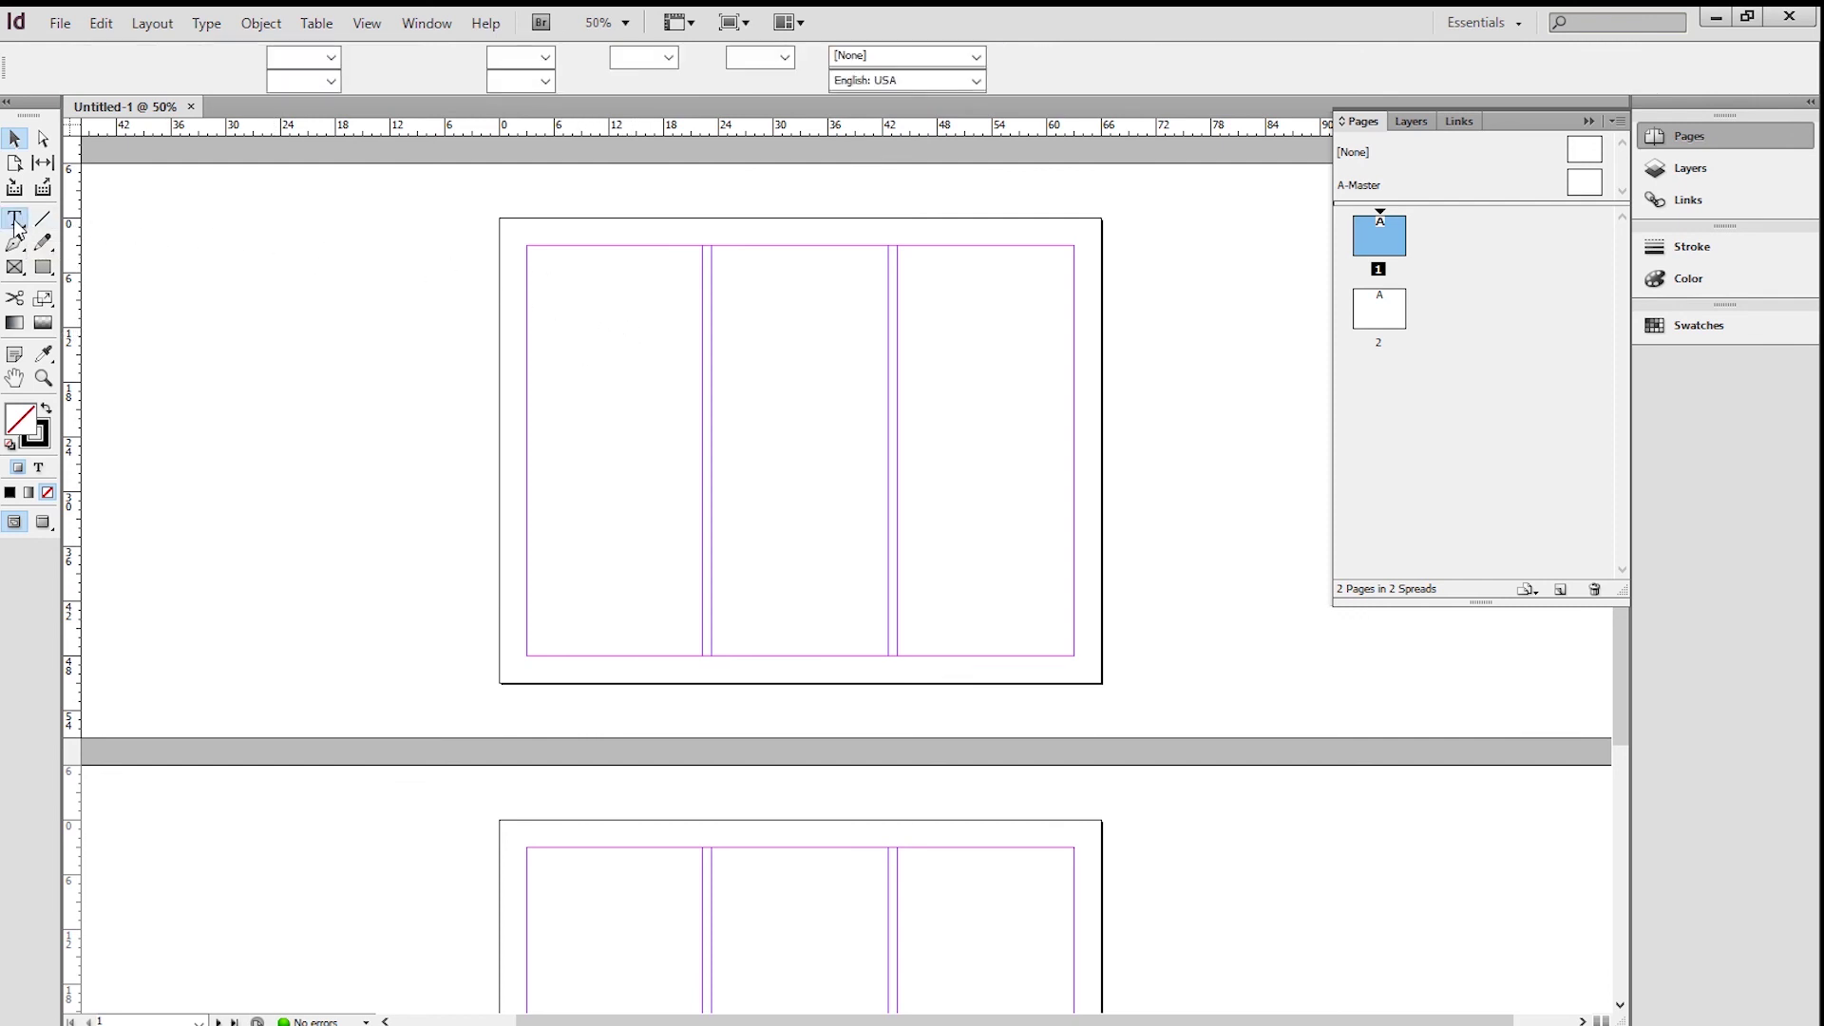
left_click_drag(544, 271, 681, 349)
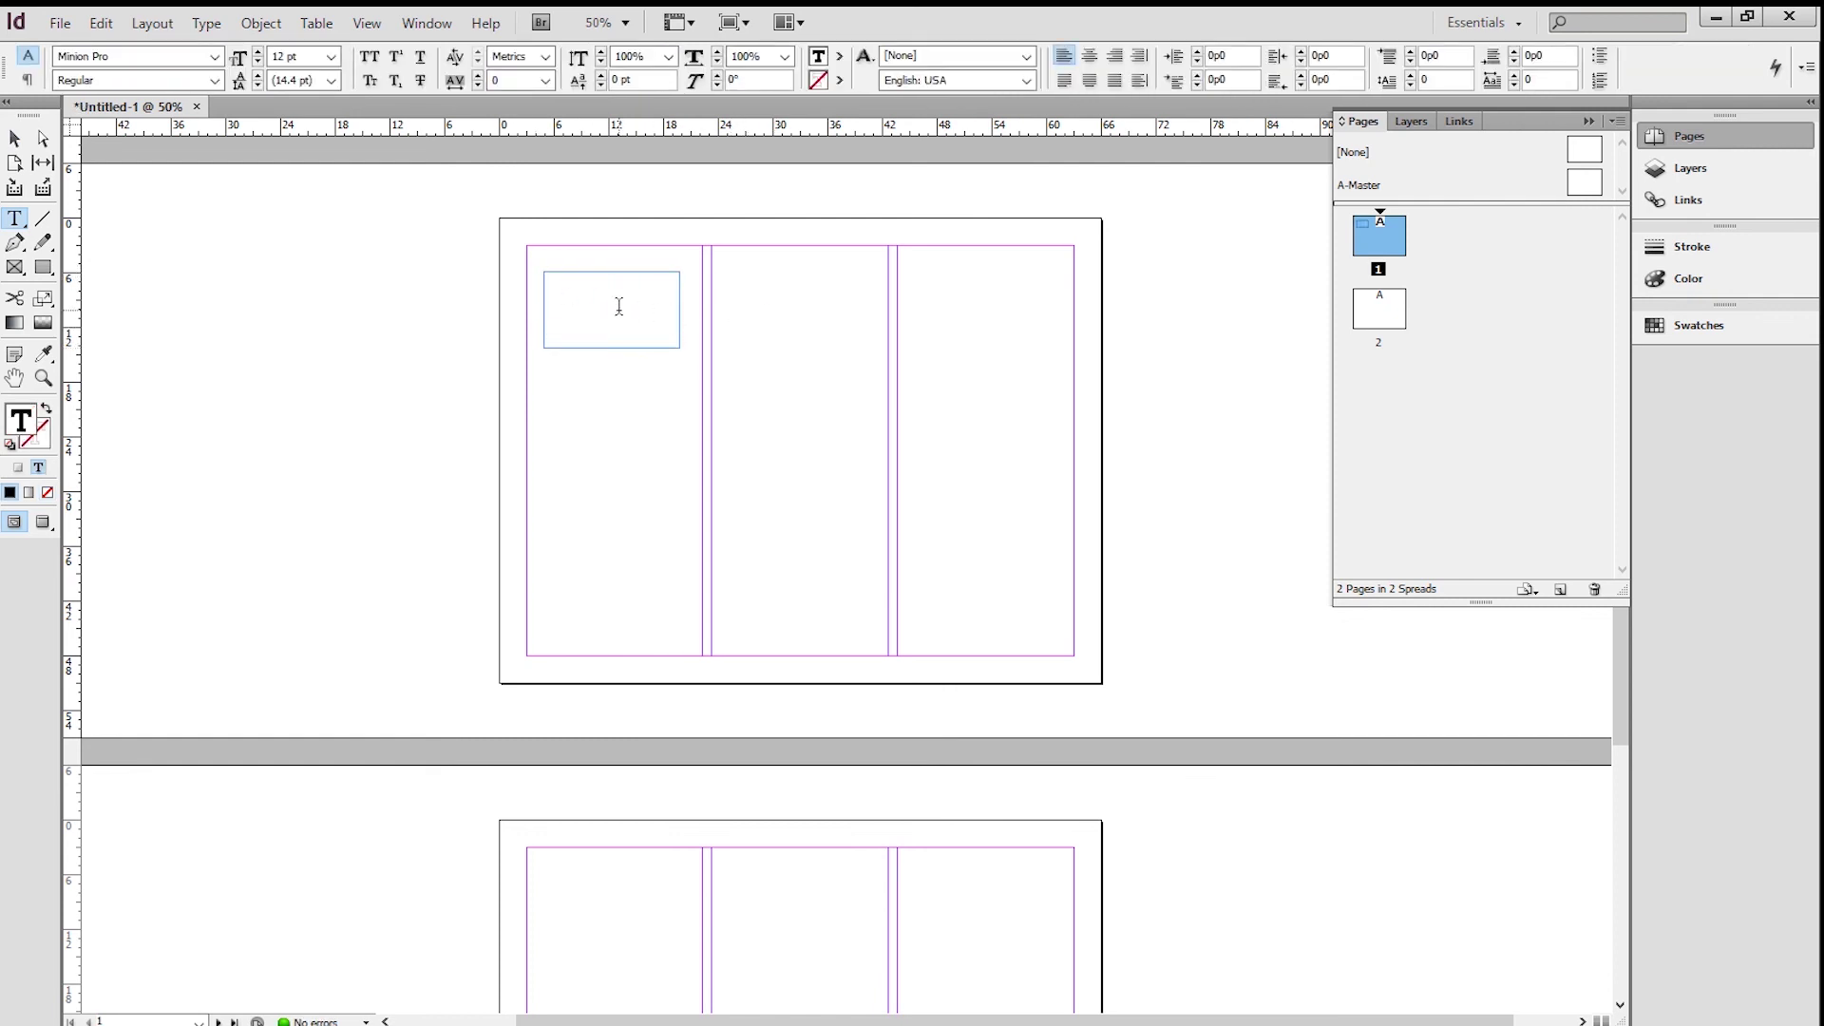
type("FRONT")
Set the font size of the FRONT text to 46 pt
key("ctrl+a")
left_click(331, 56)
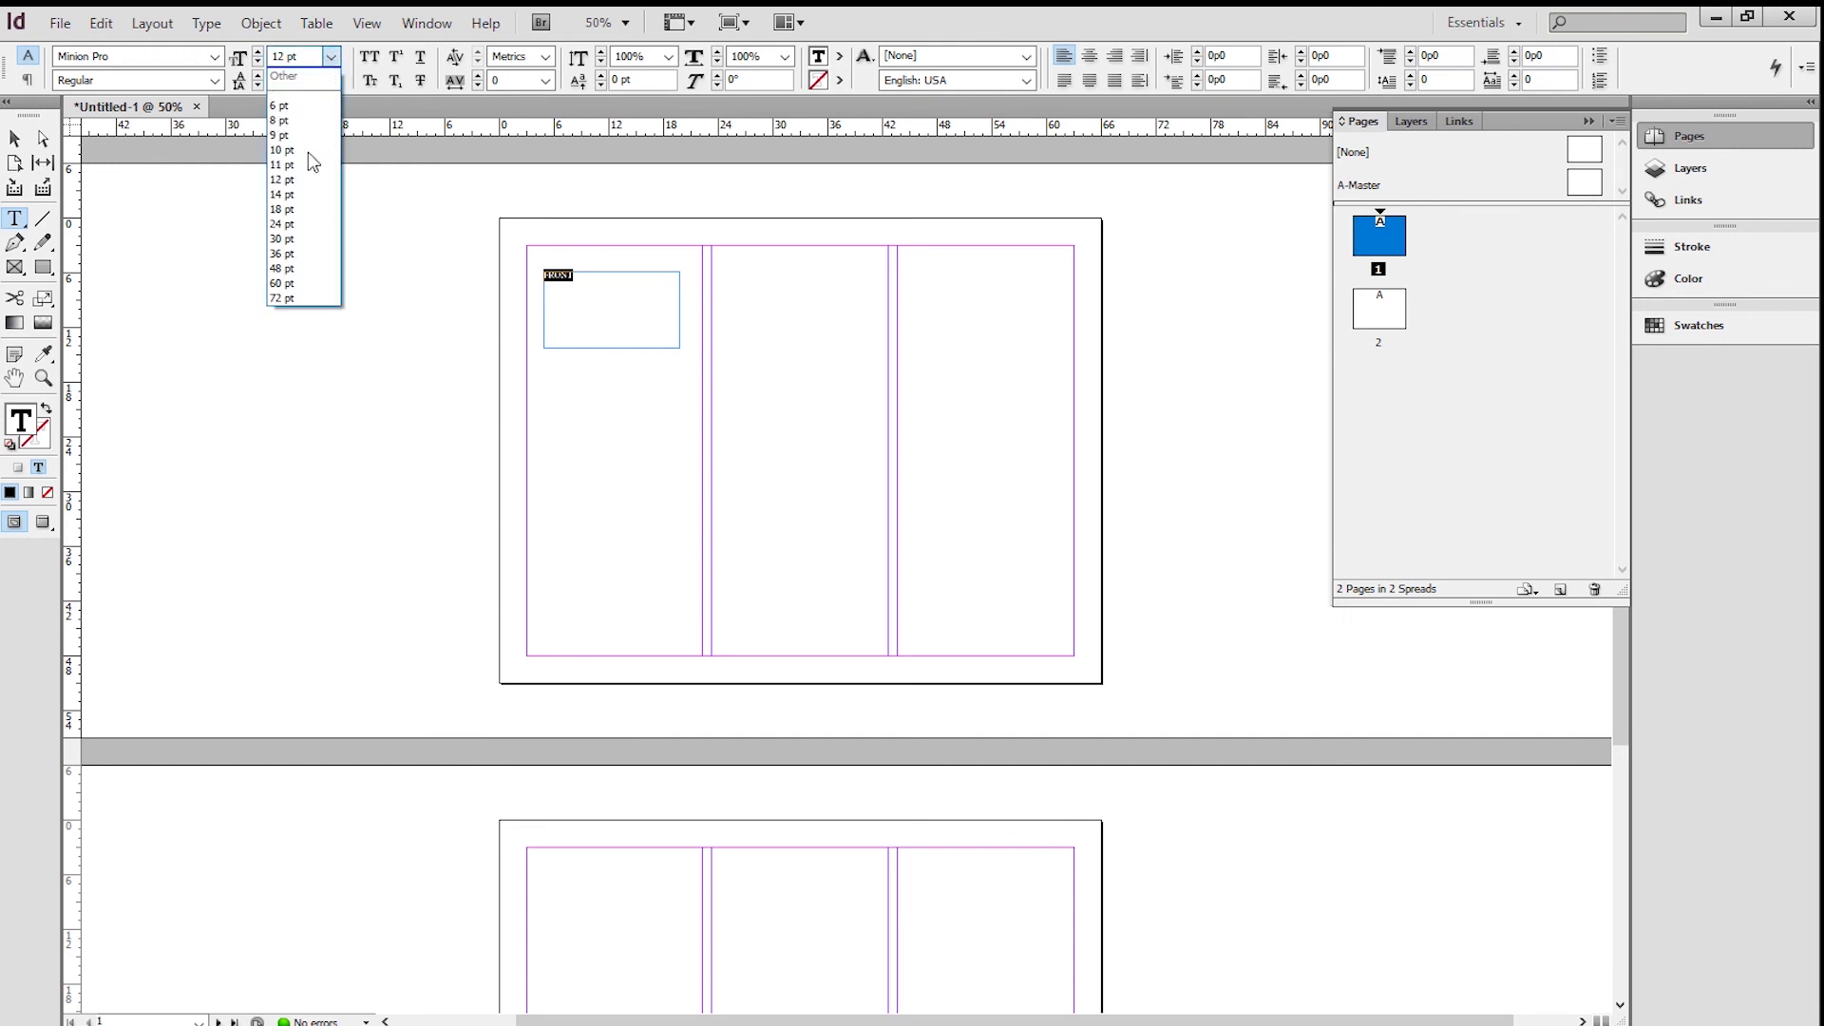
left_click(281, 305)
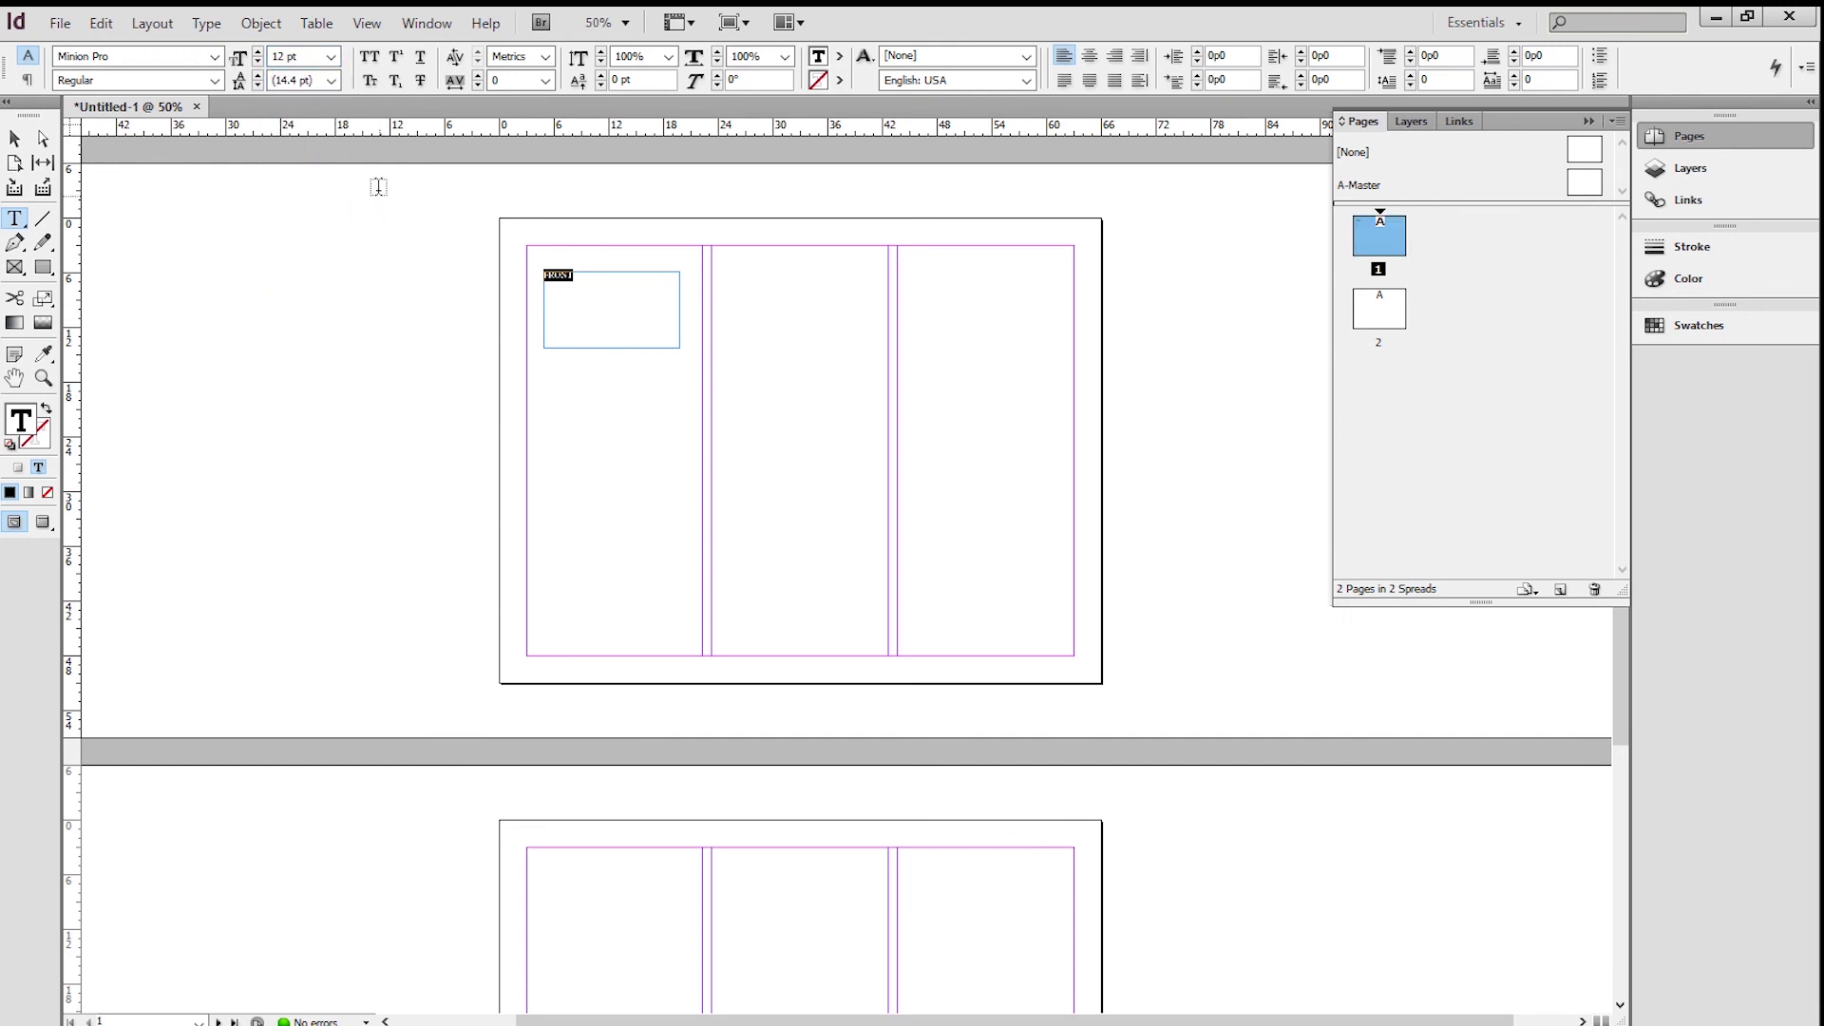
left_click(331, 56)
left_click(285, 296)
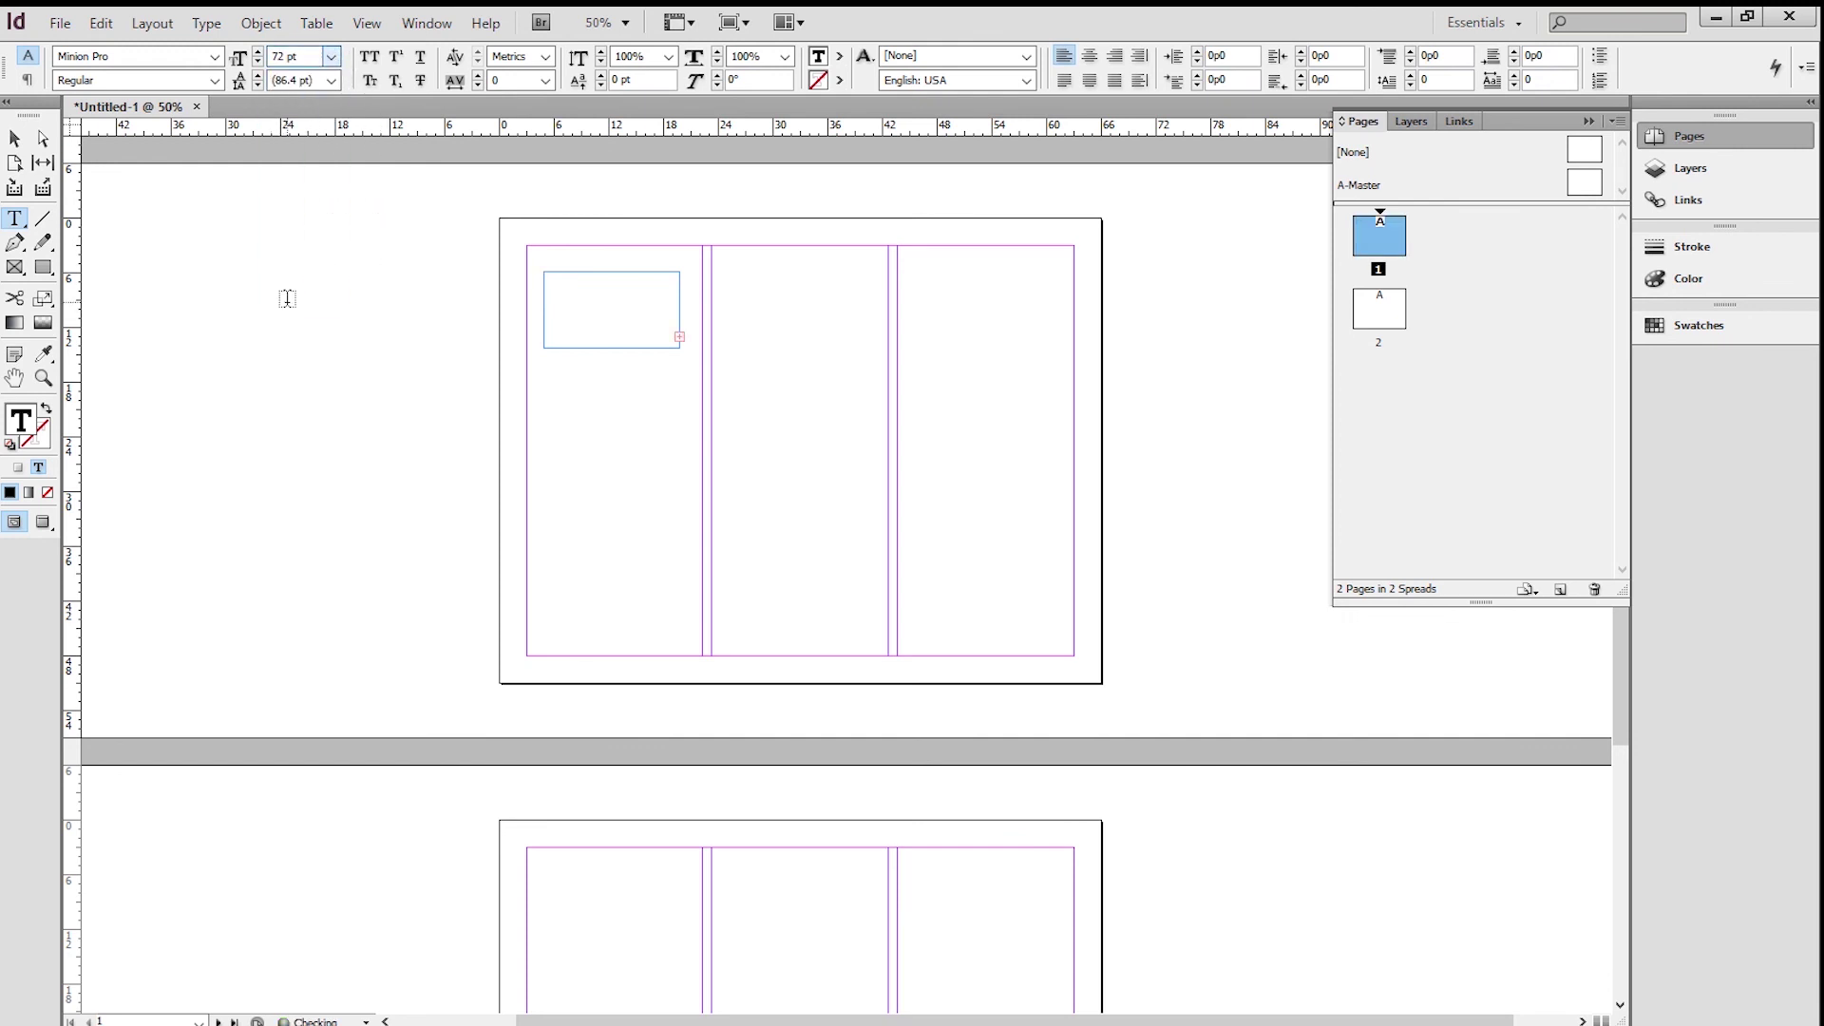
left_click(331, 56)
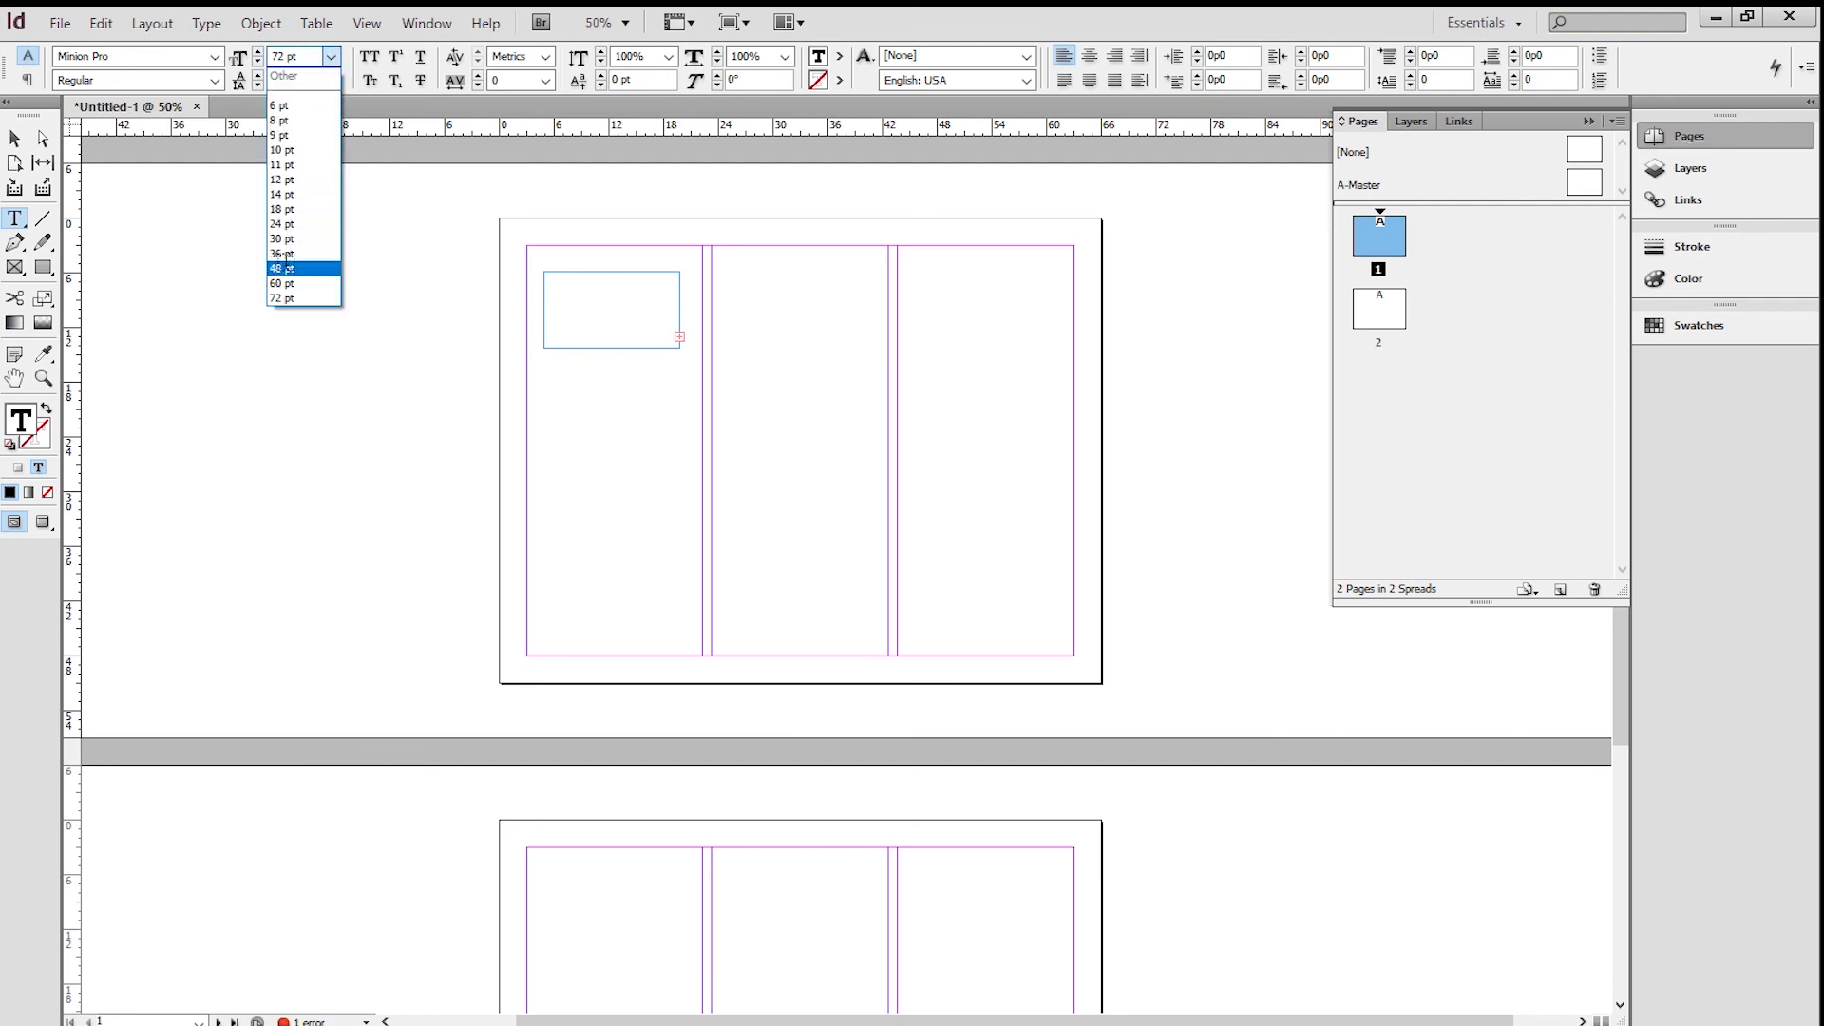
left_click(284, 277)
left_click(331, 56)
left_click(291, 255)
left_click(259, 53)
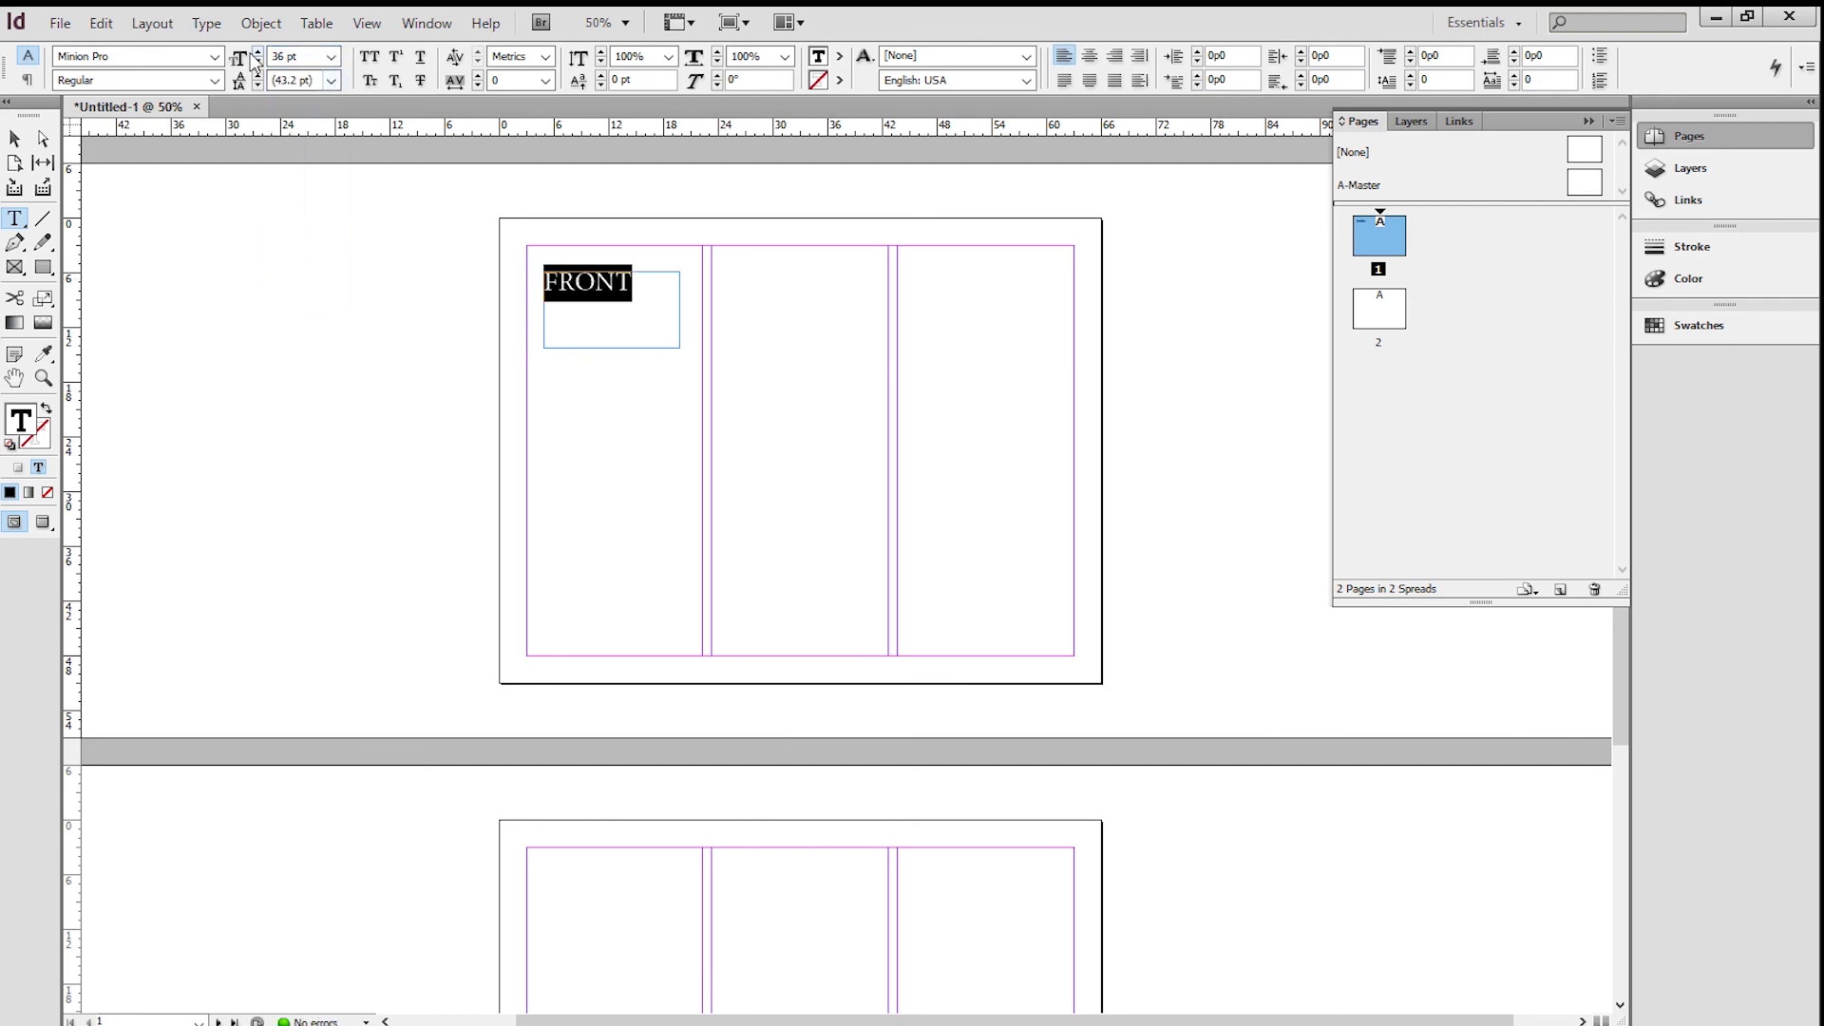
left_click(258, 54)
left_click(258, 54)
left_click(258, 54)
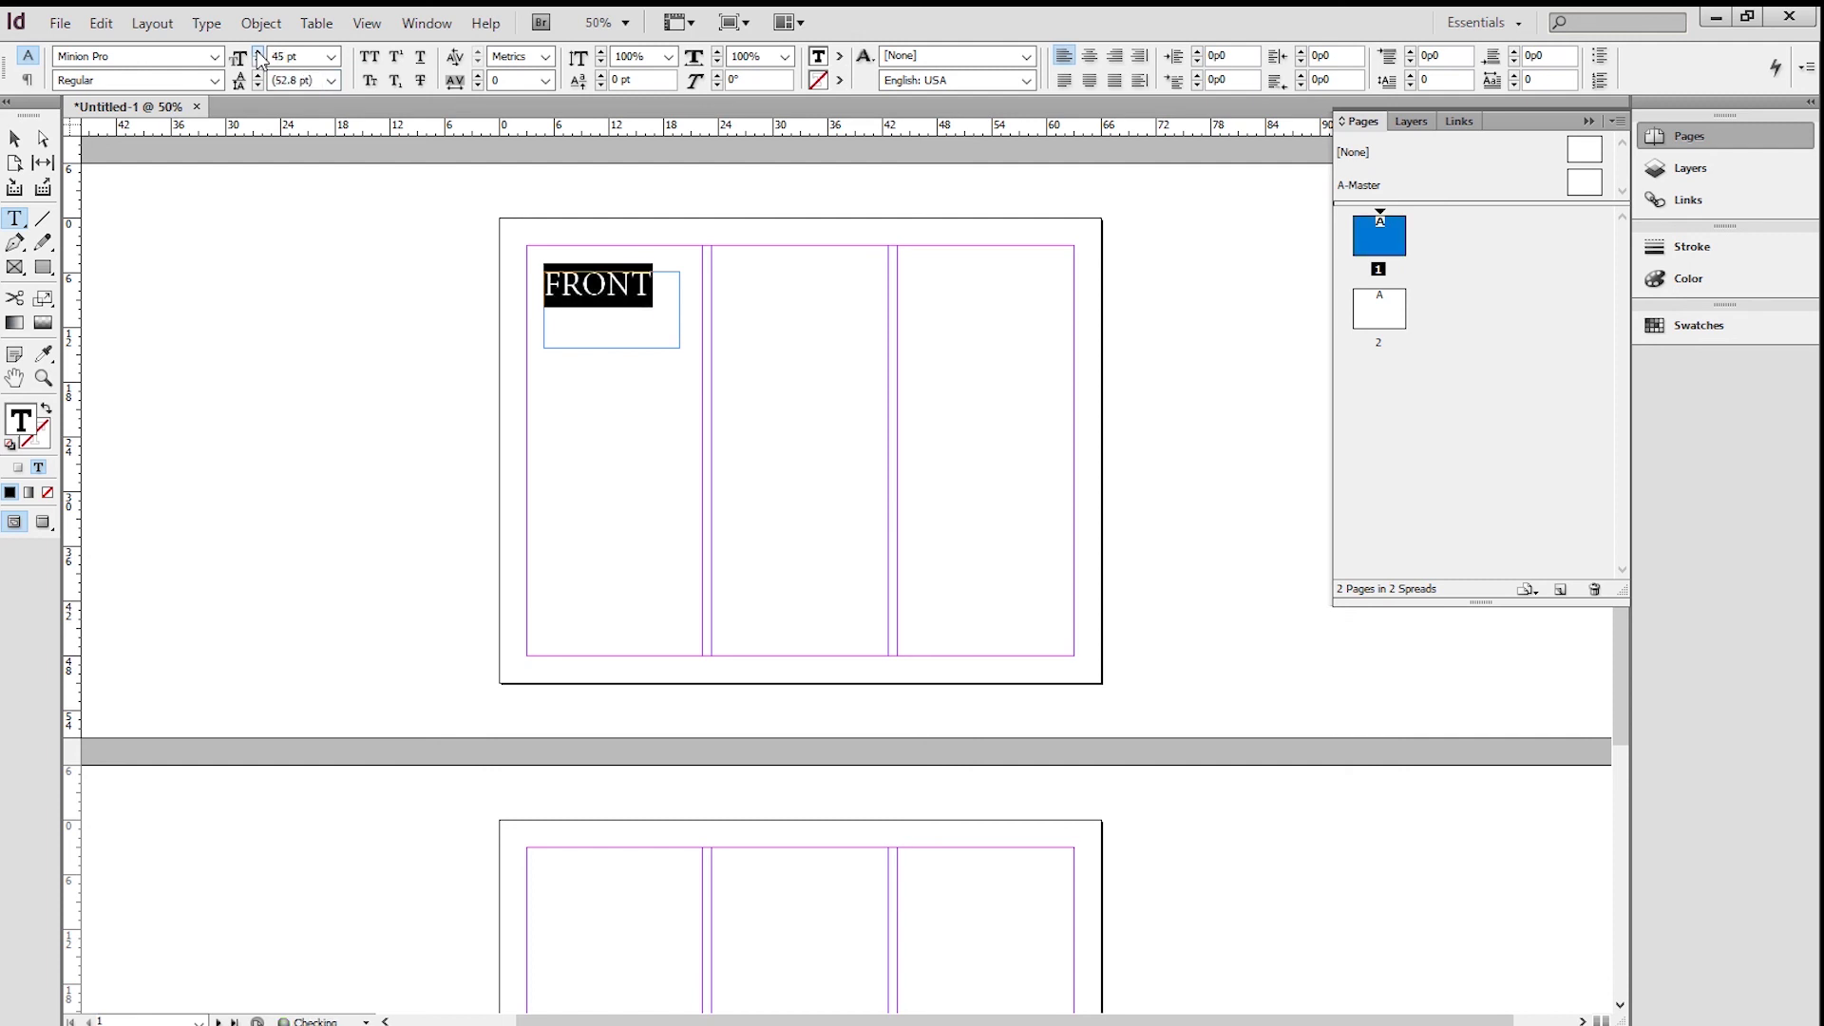
left_click(258, 54)
Move the FRONT text frame into page 1's third column, at about X 46p and Y 15p
left_click(14, 139)
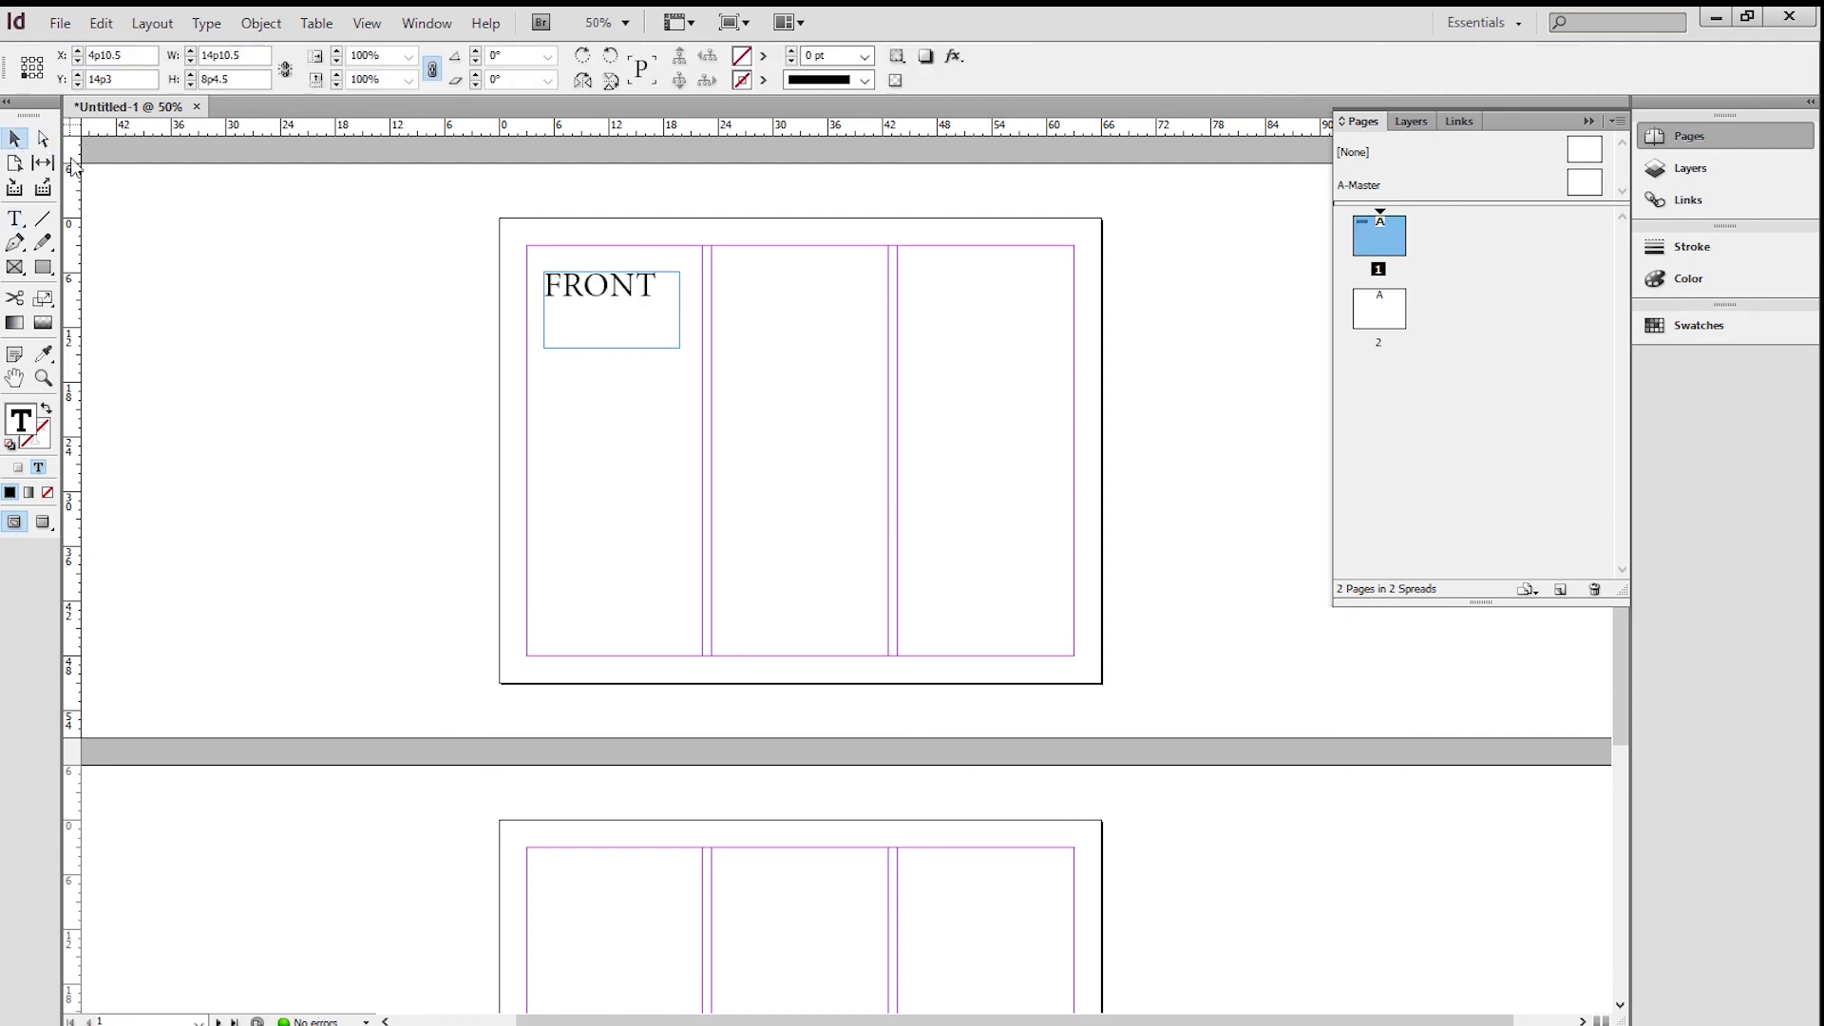
left_click_drag(594, 296, 964, 301)
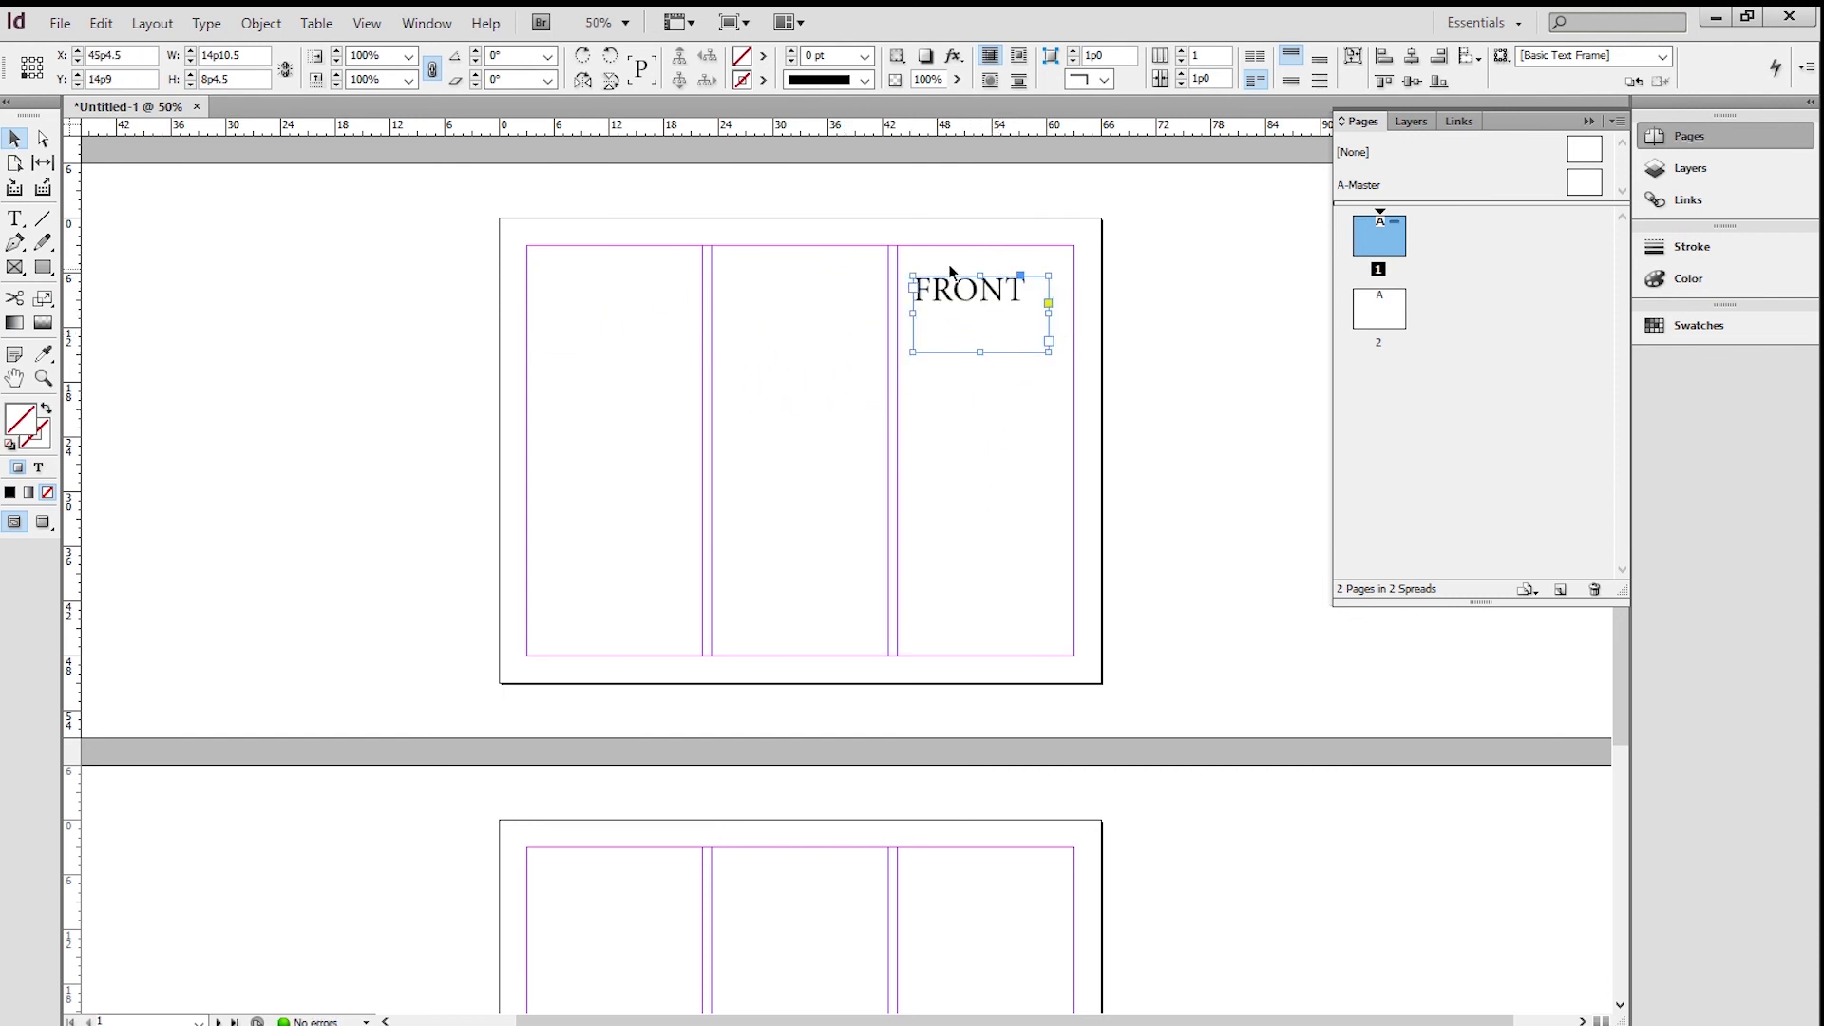
left_click_drag(990, 330, 995, 333)
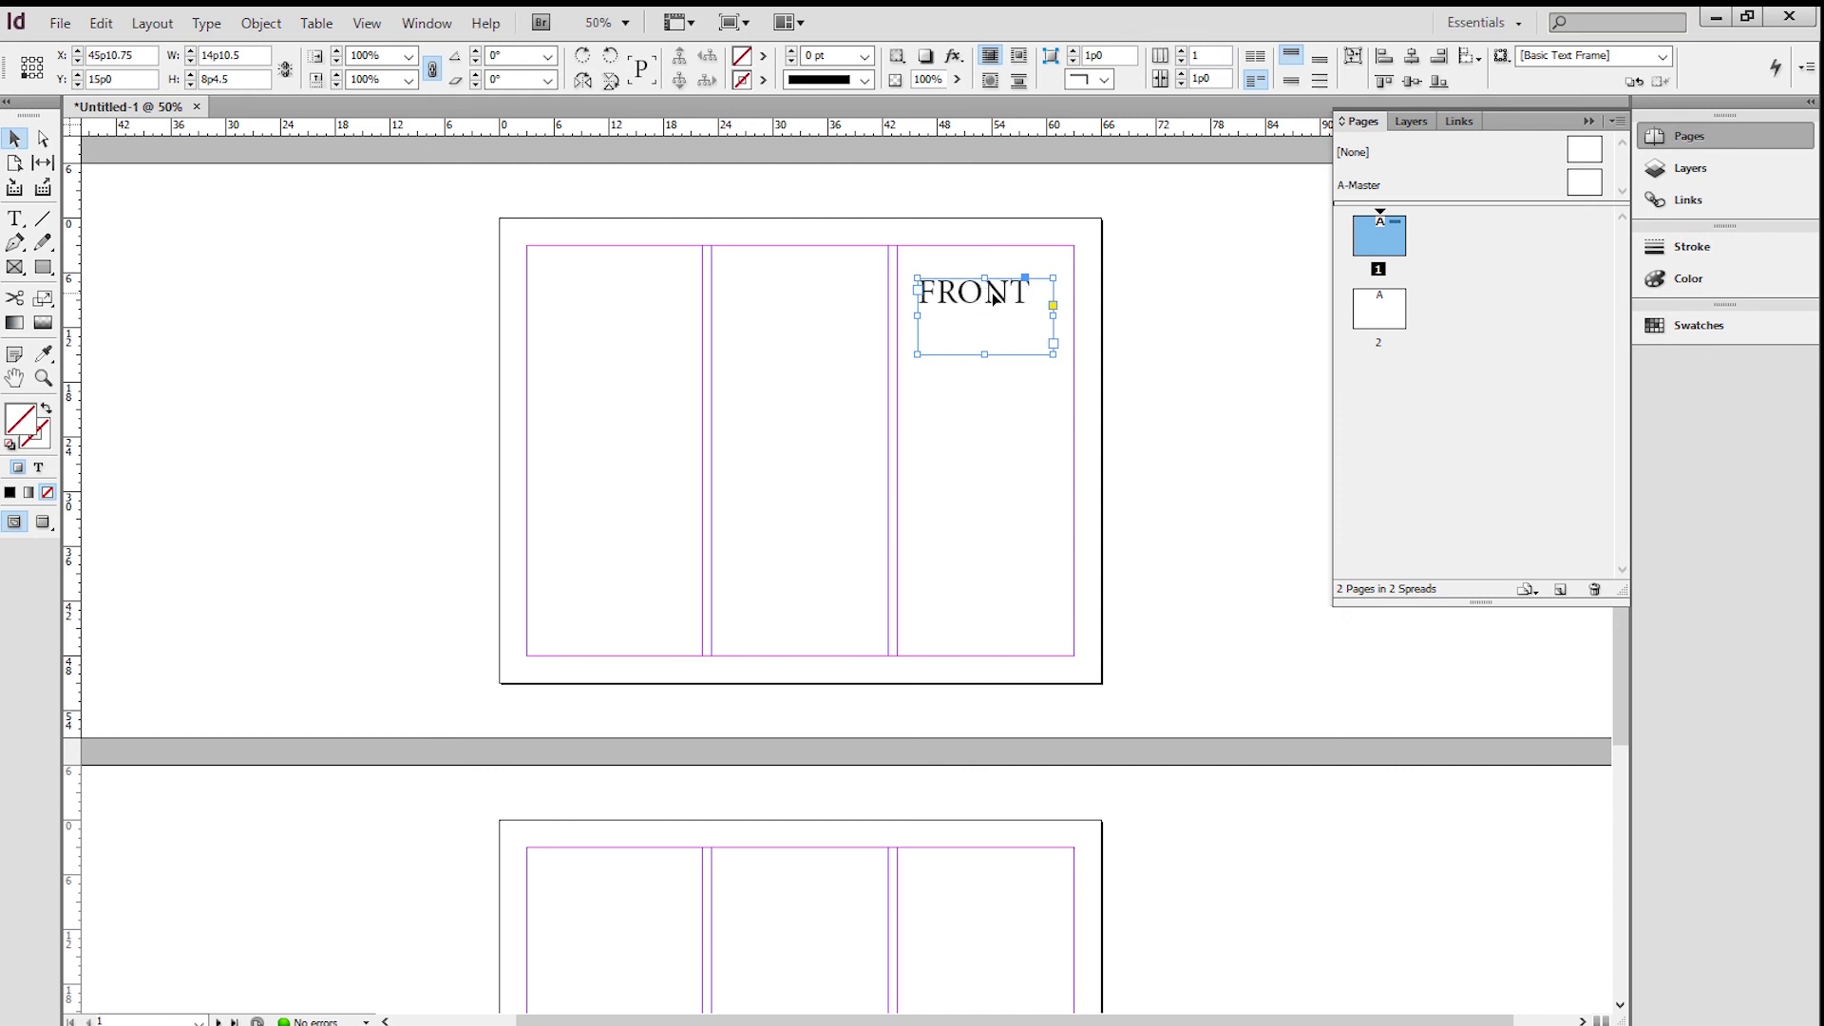
Duplicate the FRONT frame into page 1's middle column and change the copy's text to "BACK"
left_click_drag(1007, 300, 820, 300)
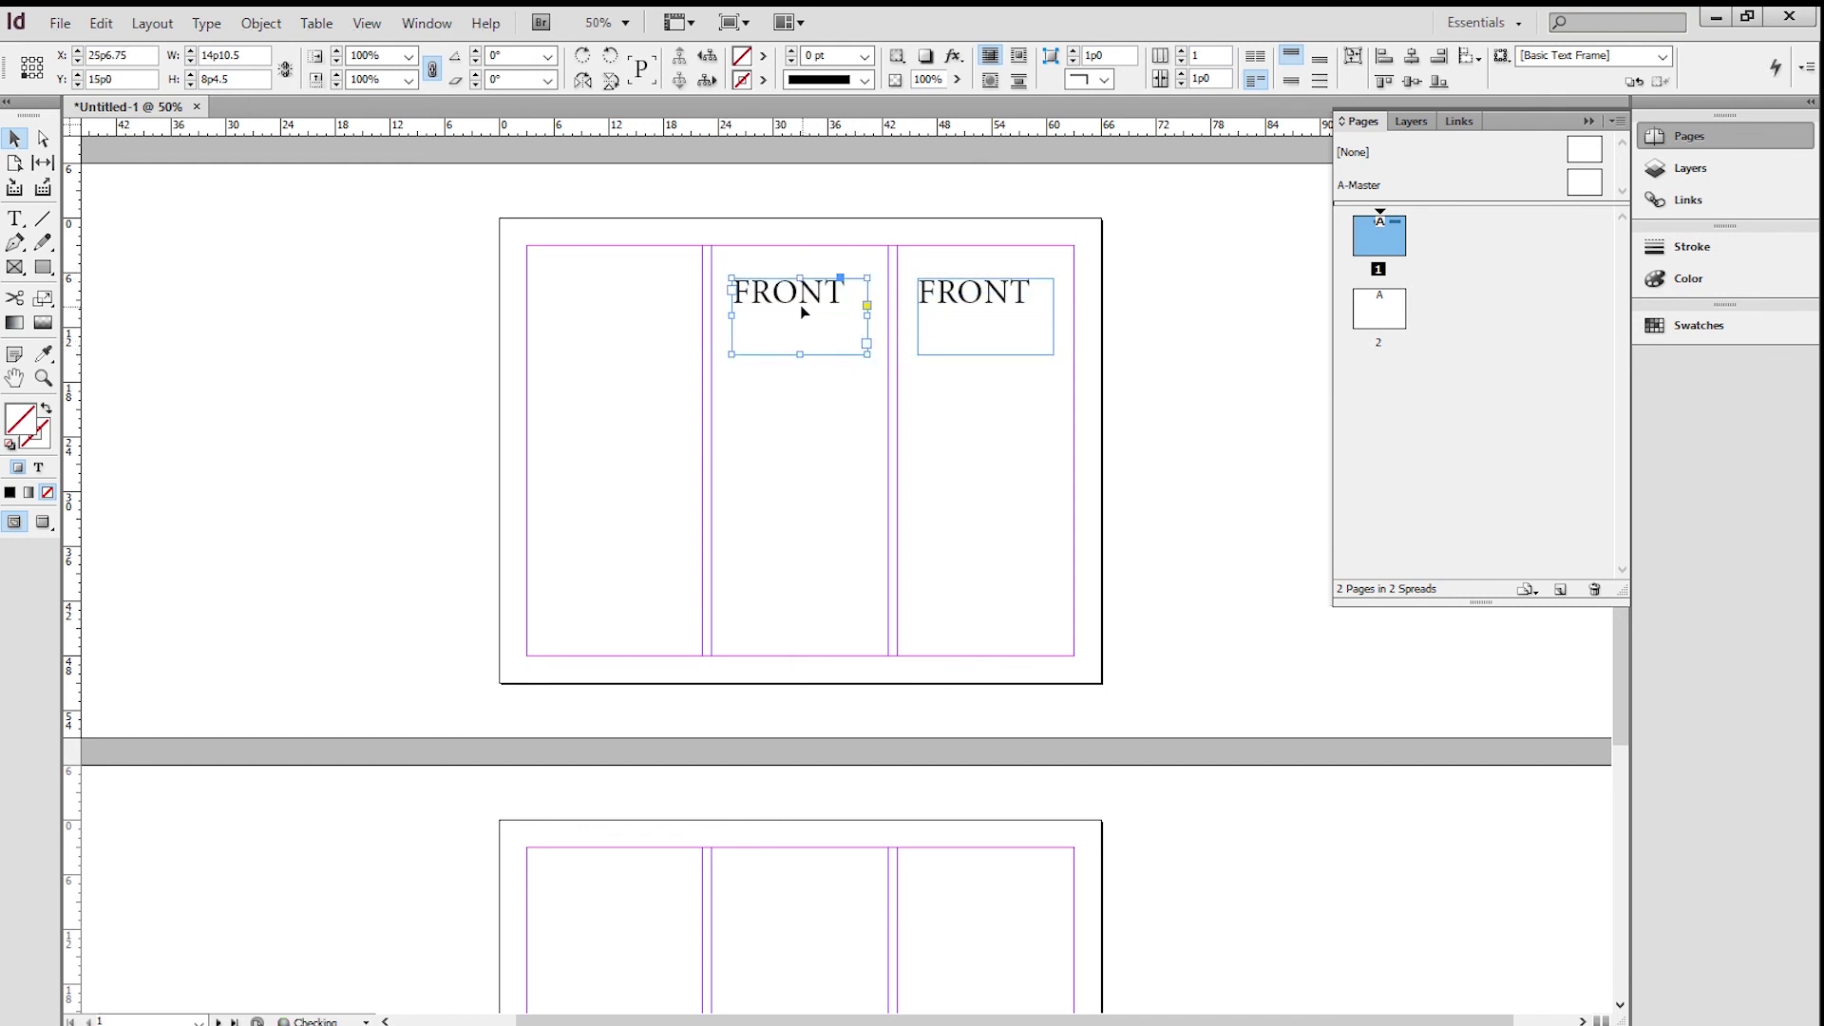
double_click(781, 300)
double_click(788, 295)
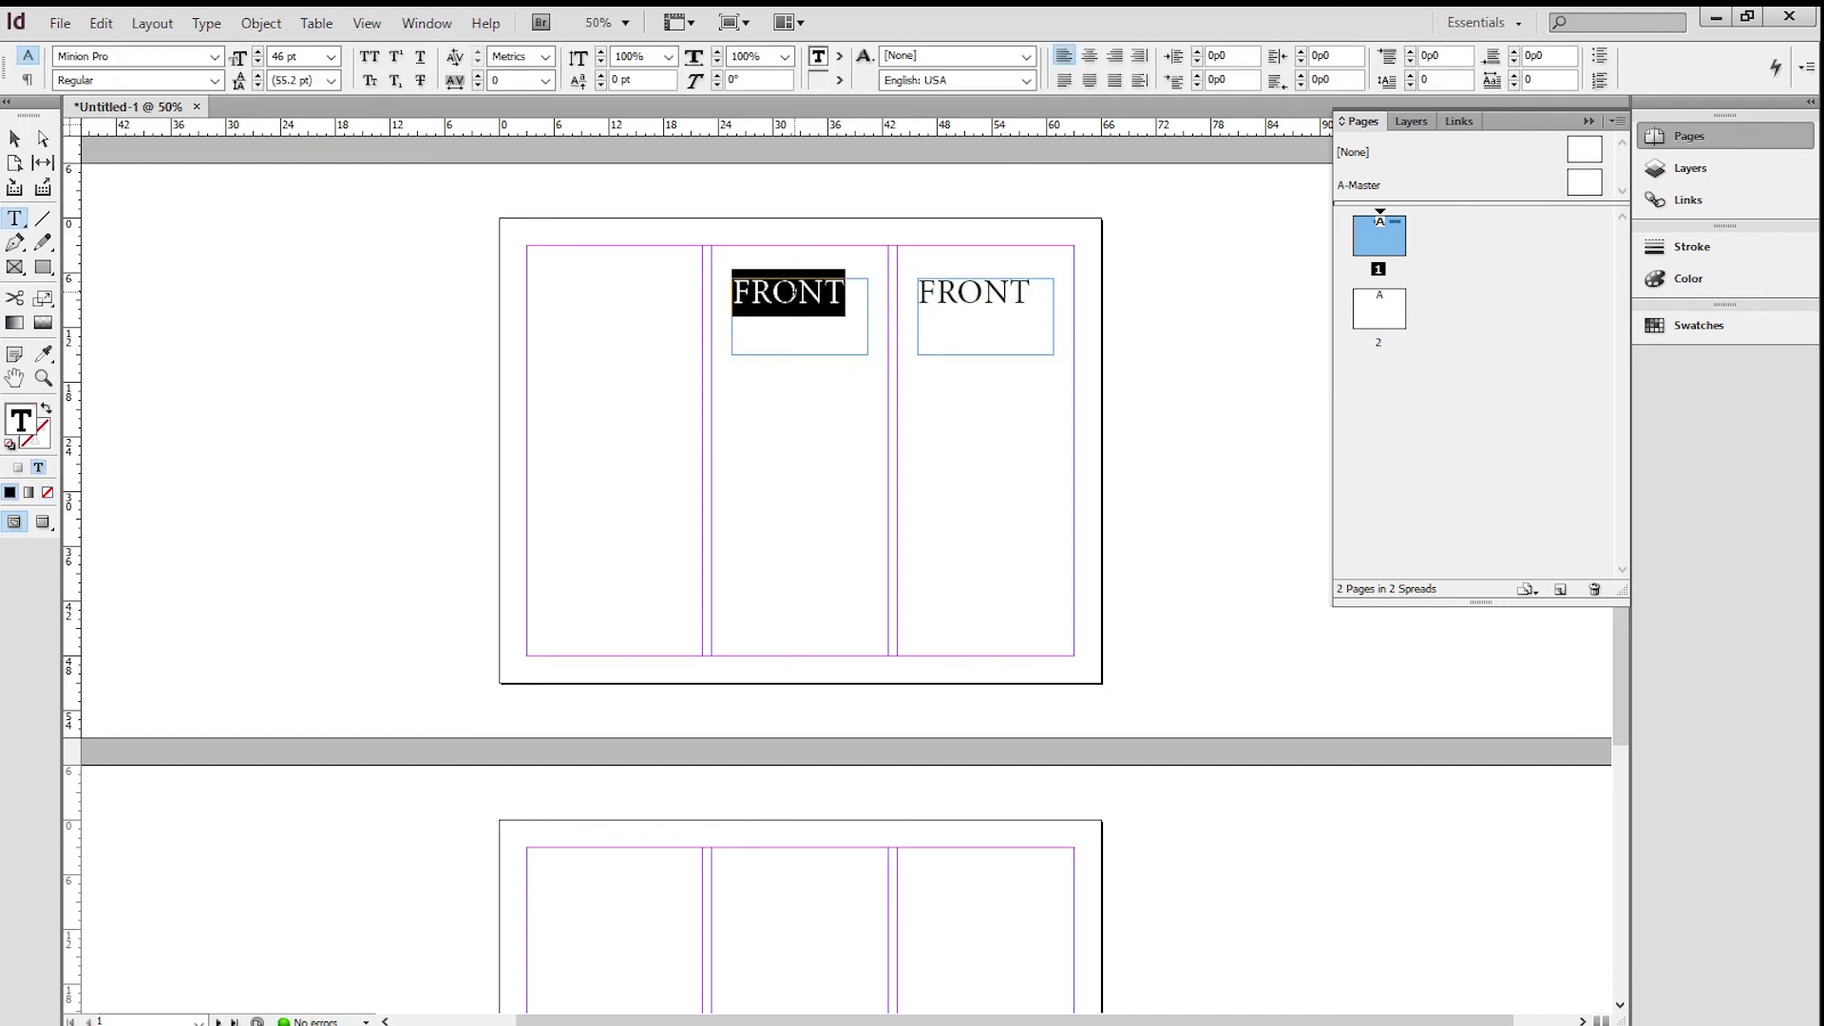
type("BACK")
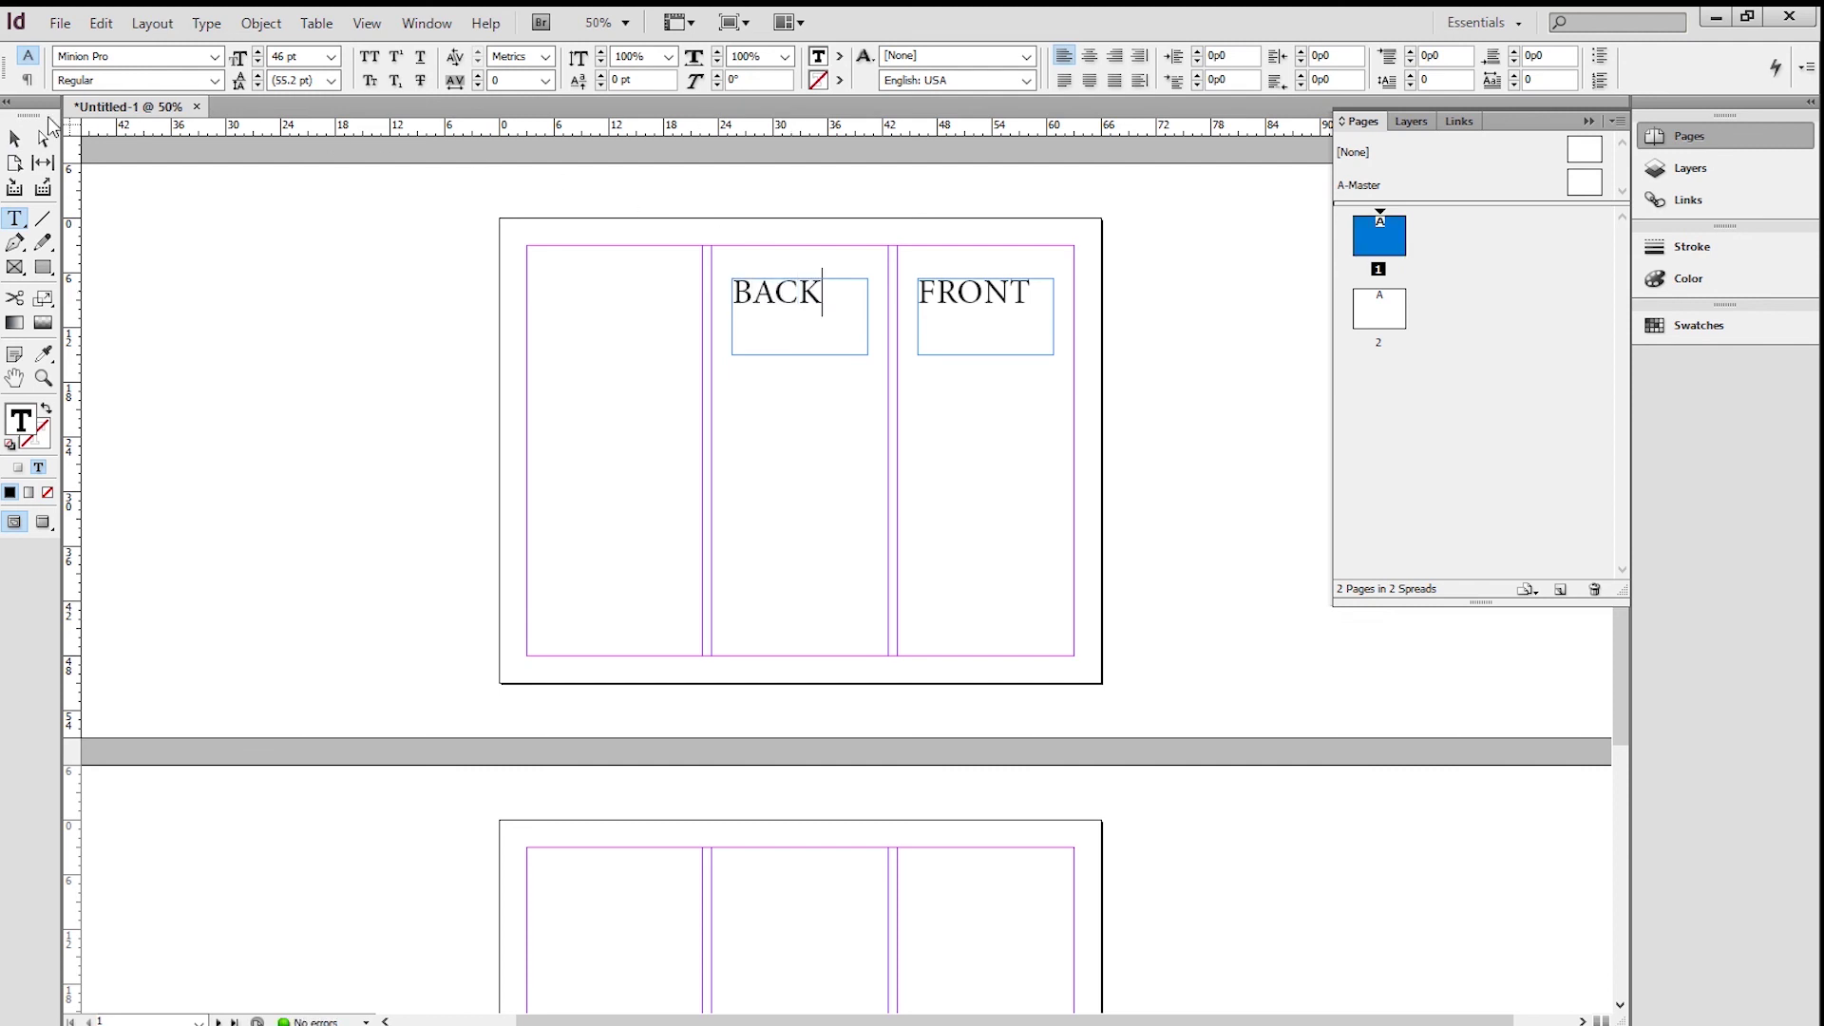
key("Escape")
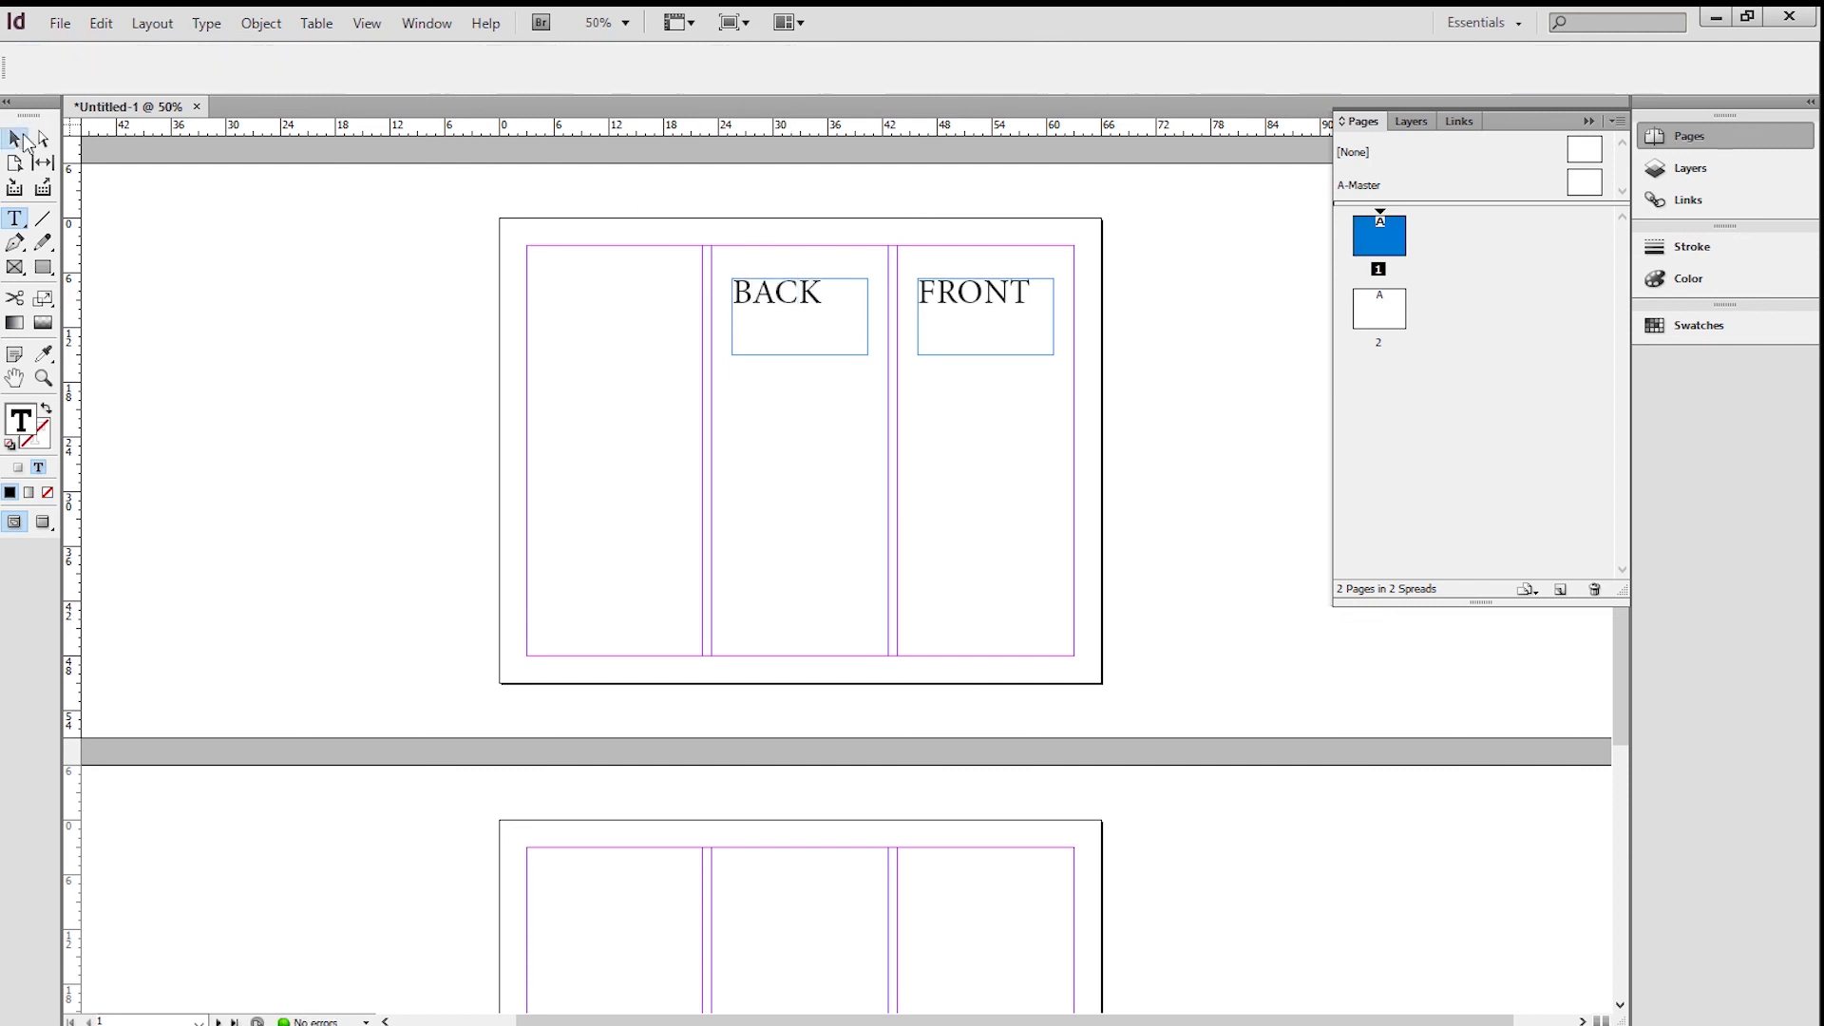
Duplicate the BACK frame into page 1's first column and change the copy's text to "first page"
left_click_drag(798, 299, 629, 330)
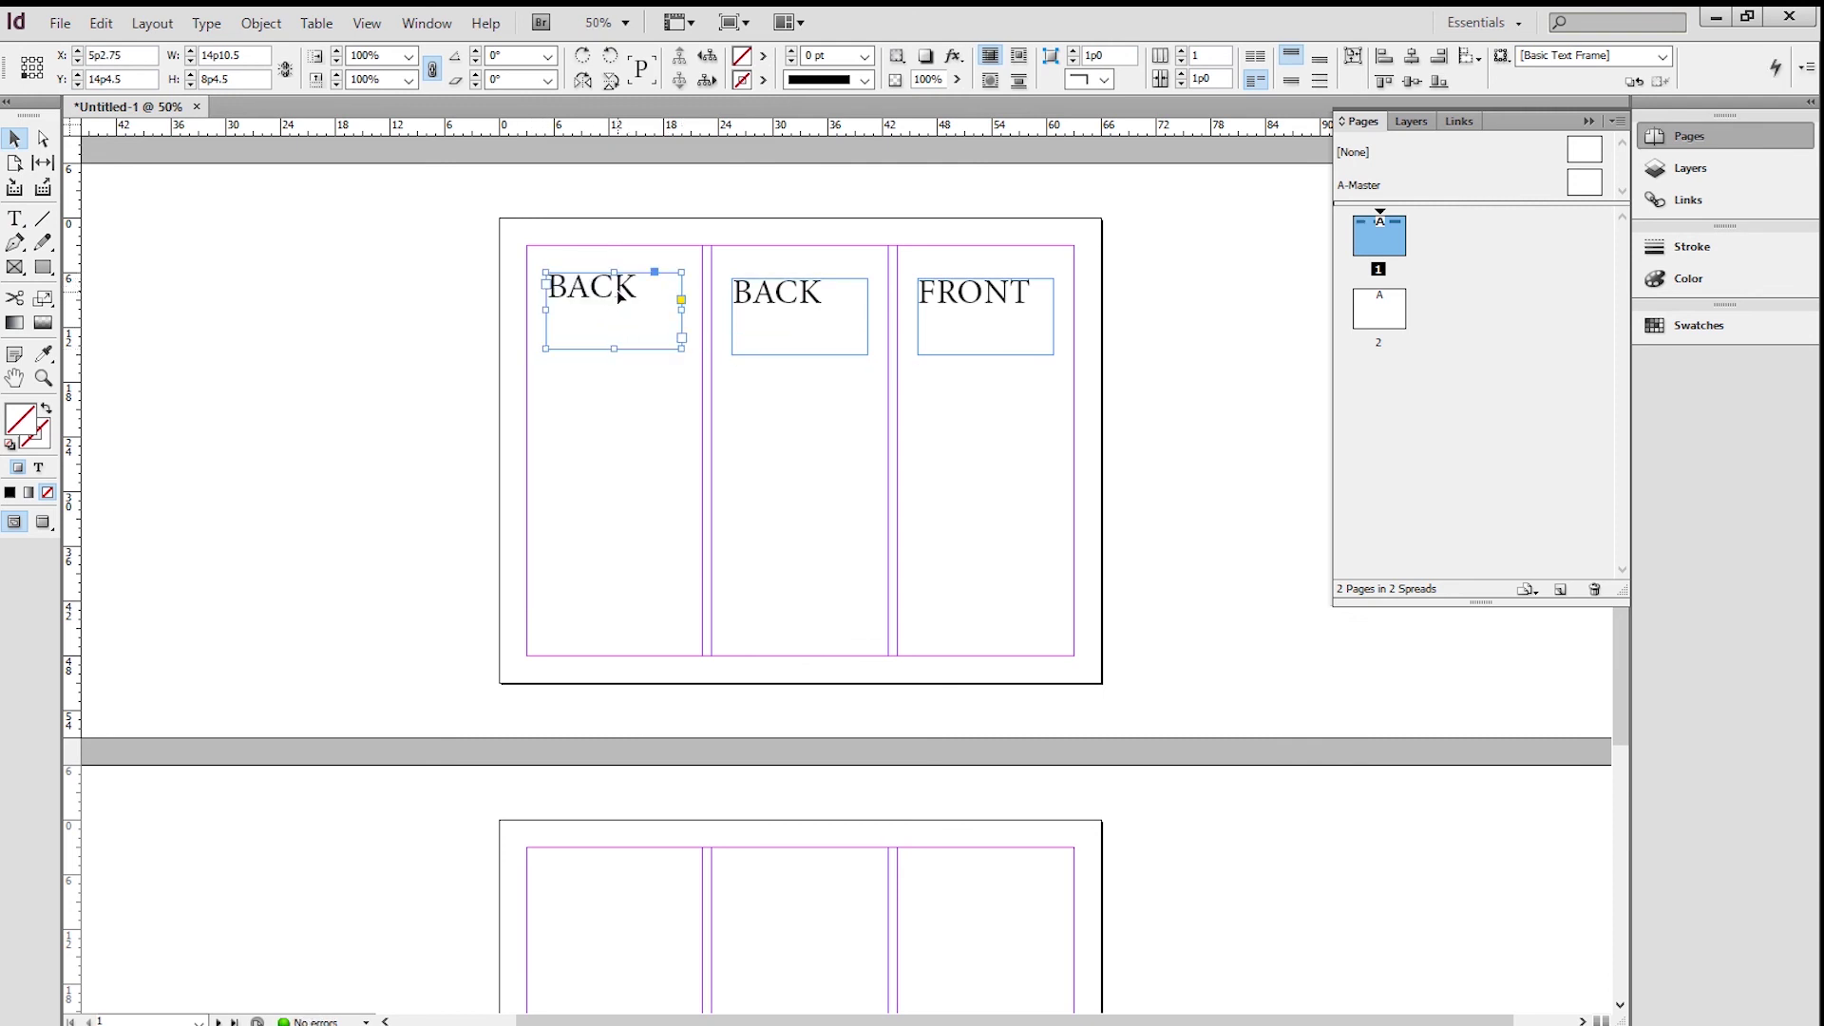
double_click(621, 296)
double_click(618, 289)
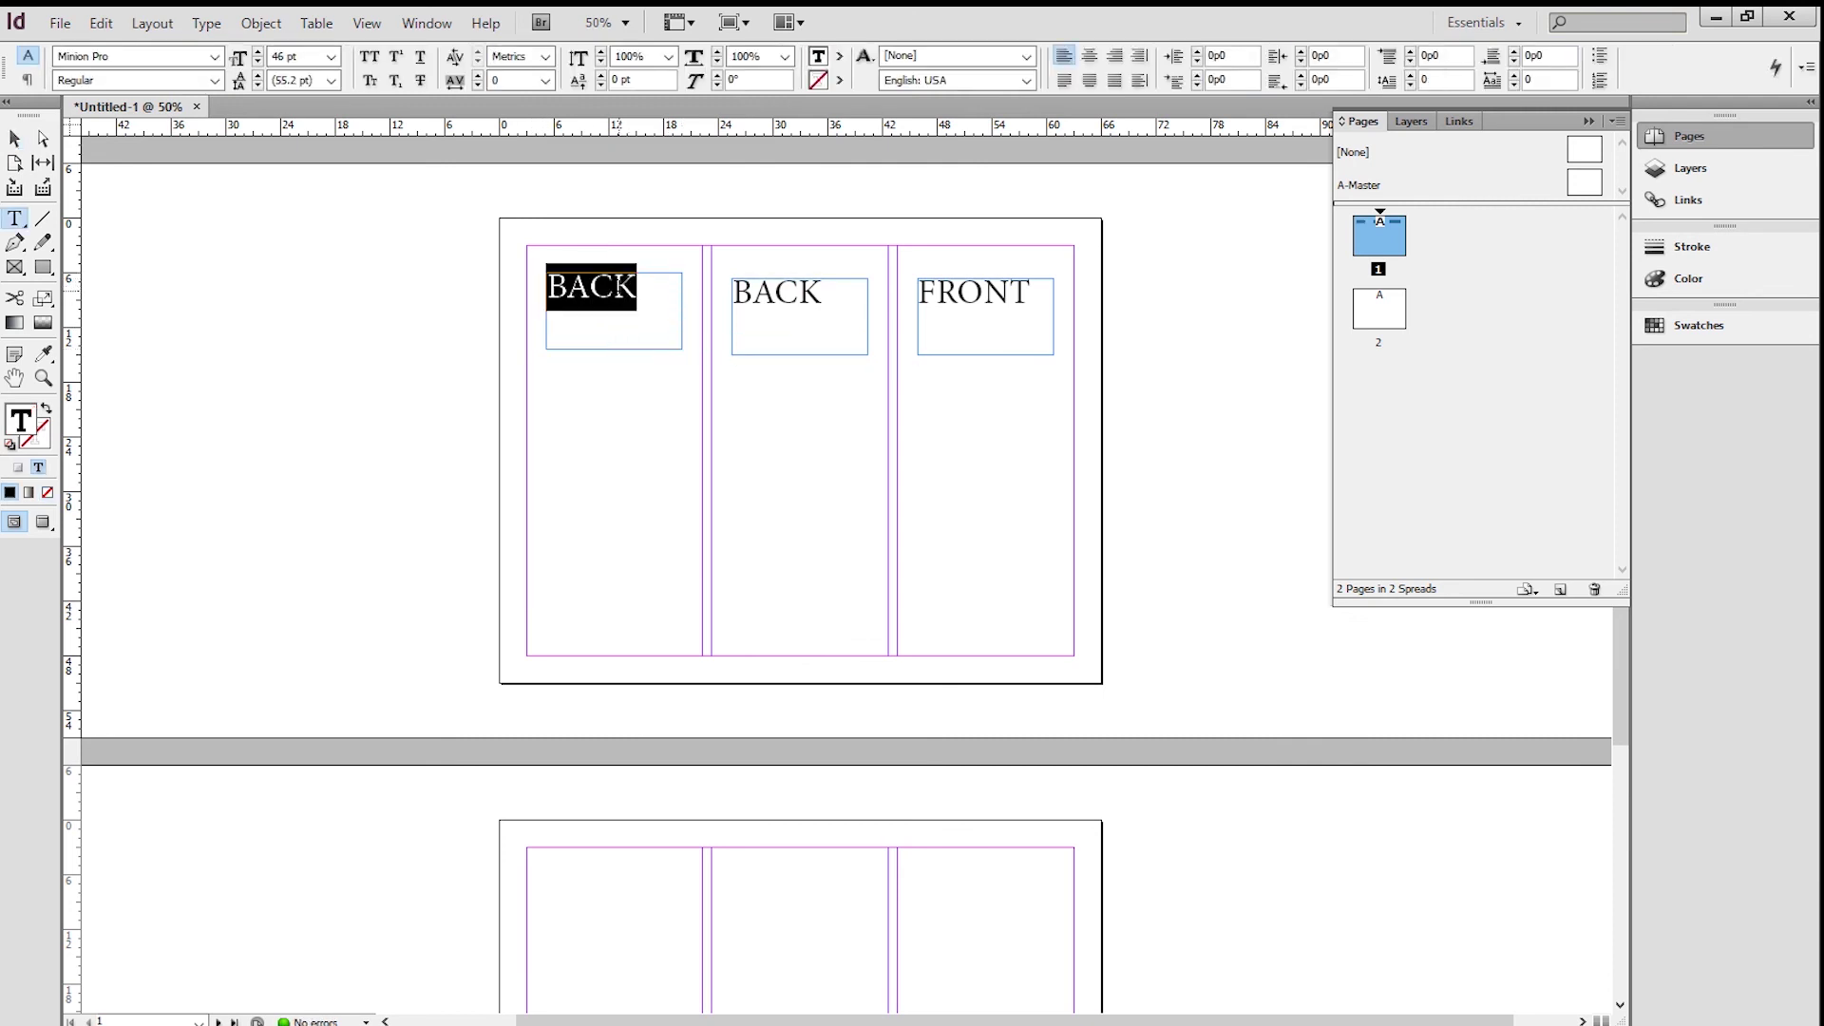
type("fir")
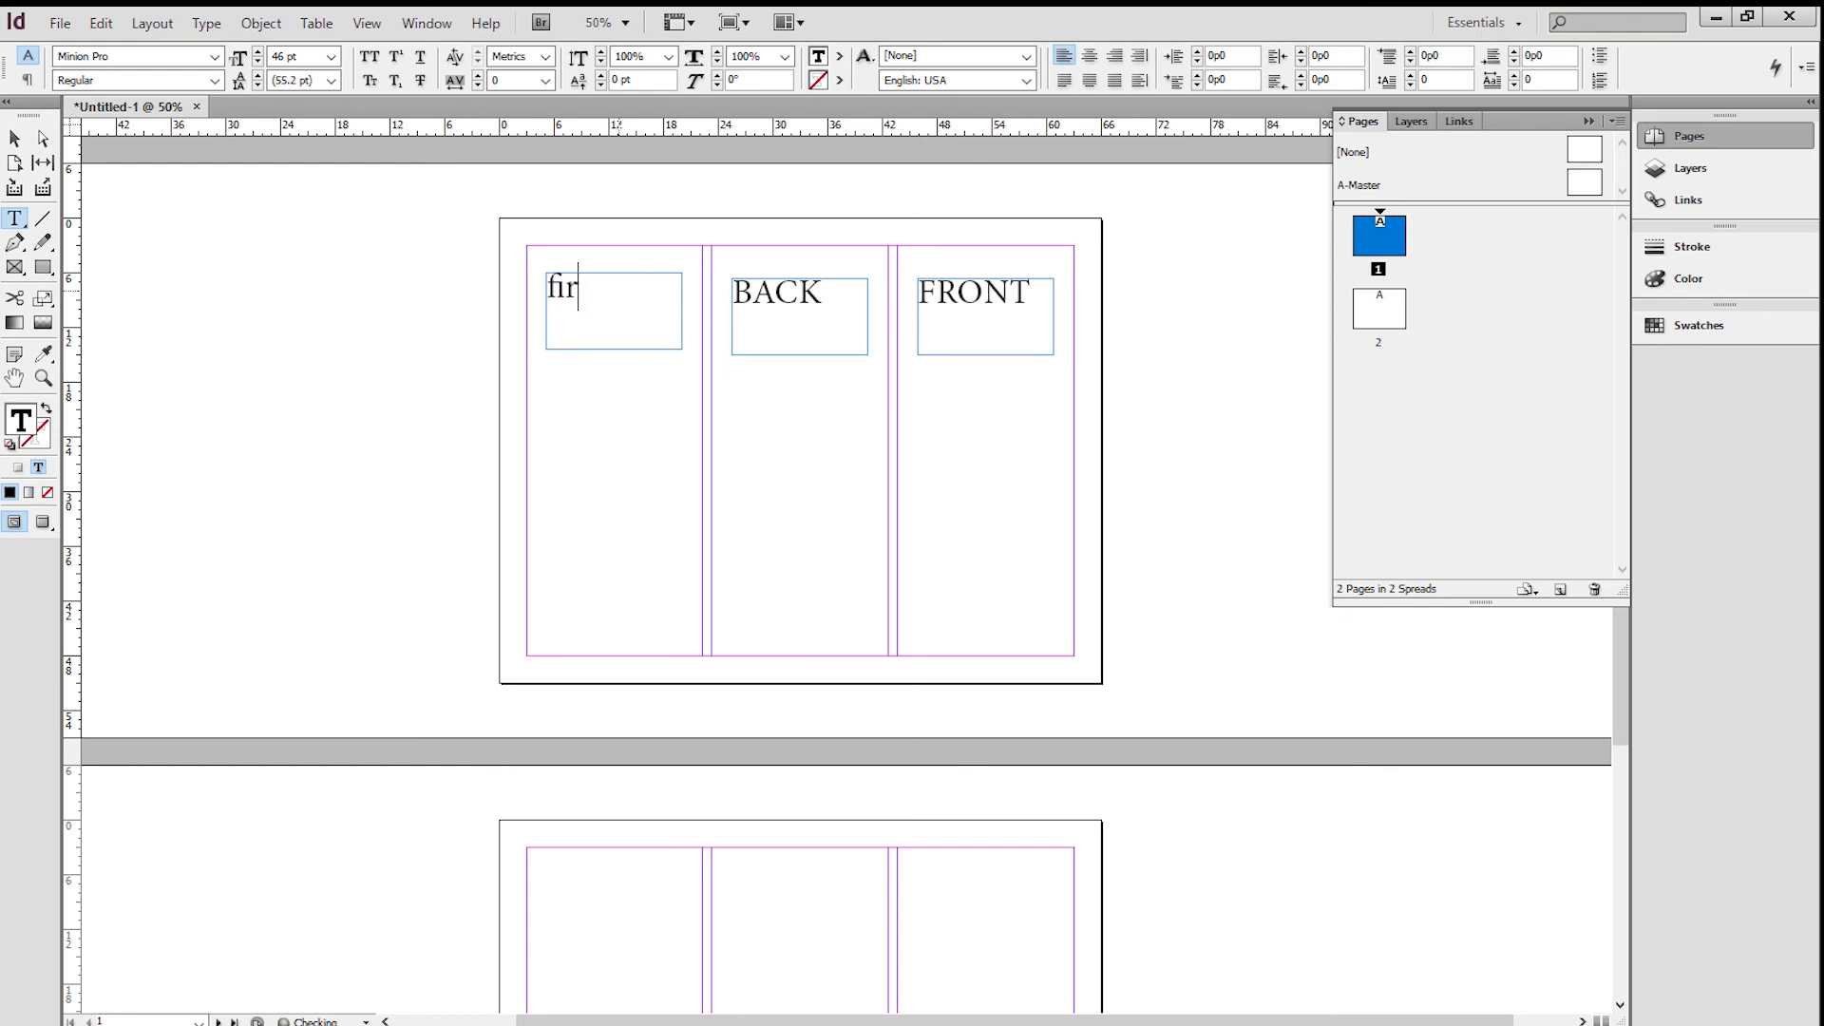
type("st page")
left_click(14, 138)
Duplicate the "first page" frame into page 2's first column and change the copy's text to "inside 1"
scroll(875, 419, "down", 5)
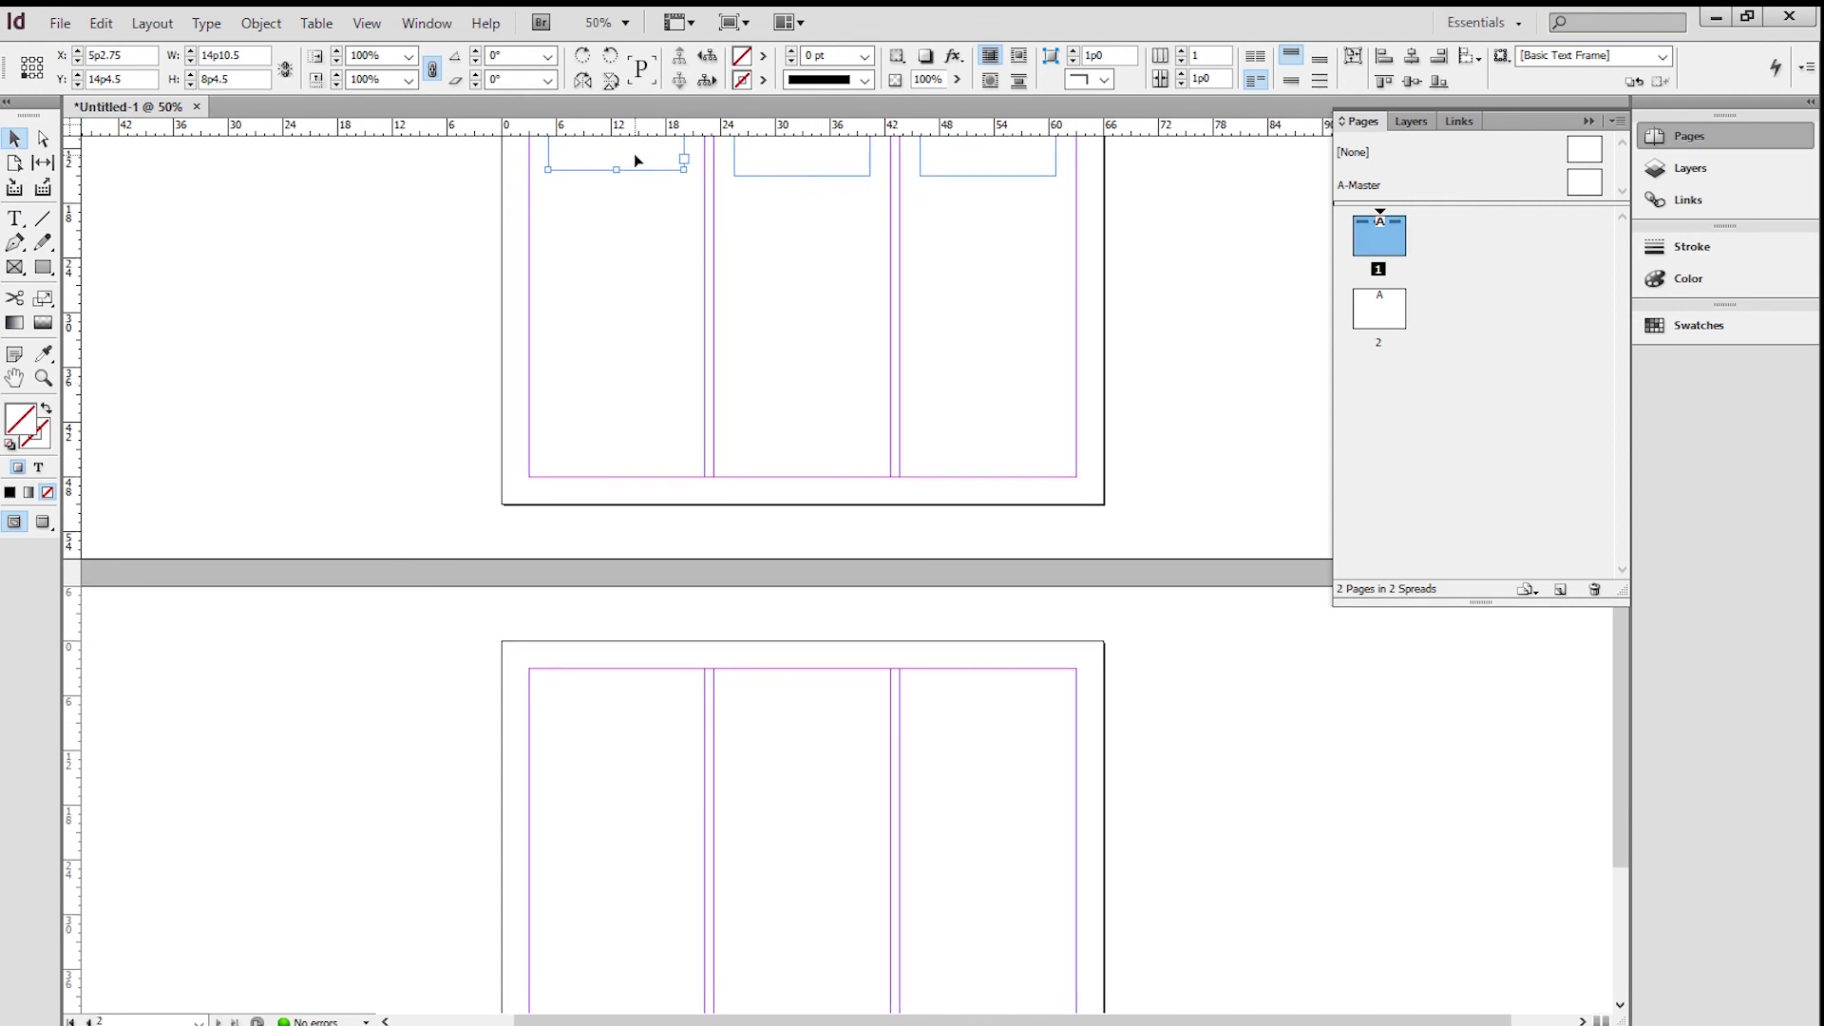
left_click_drag(634, 152, 643, 773)
left_click_drag(834, 809, 893, 494)
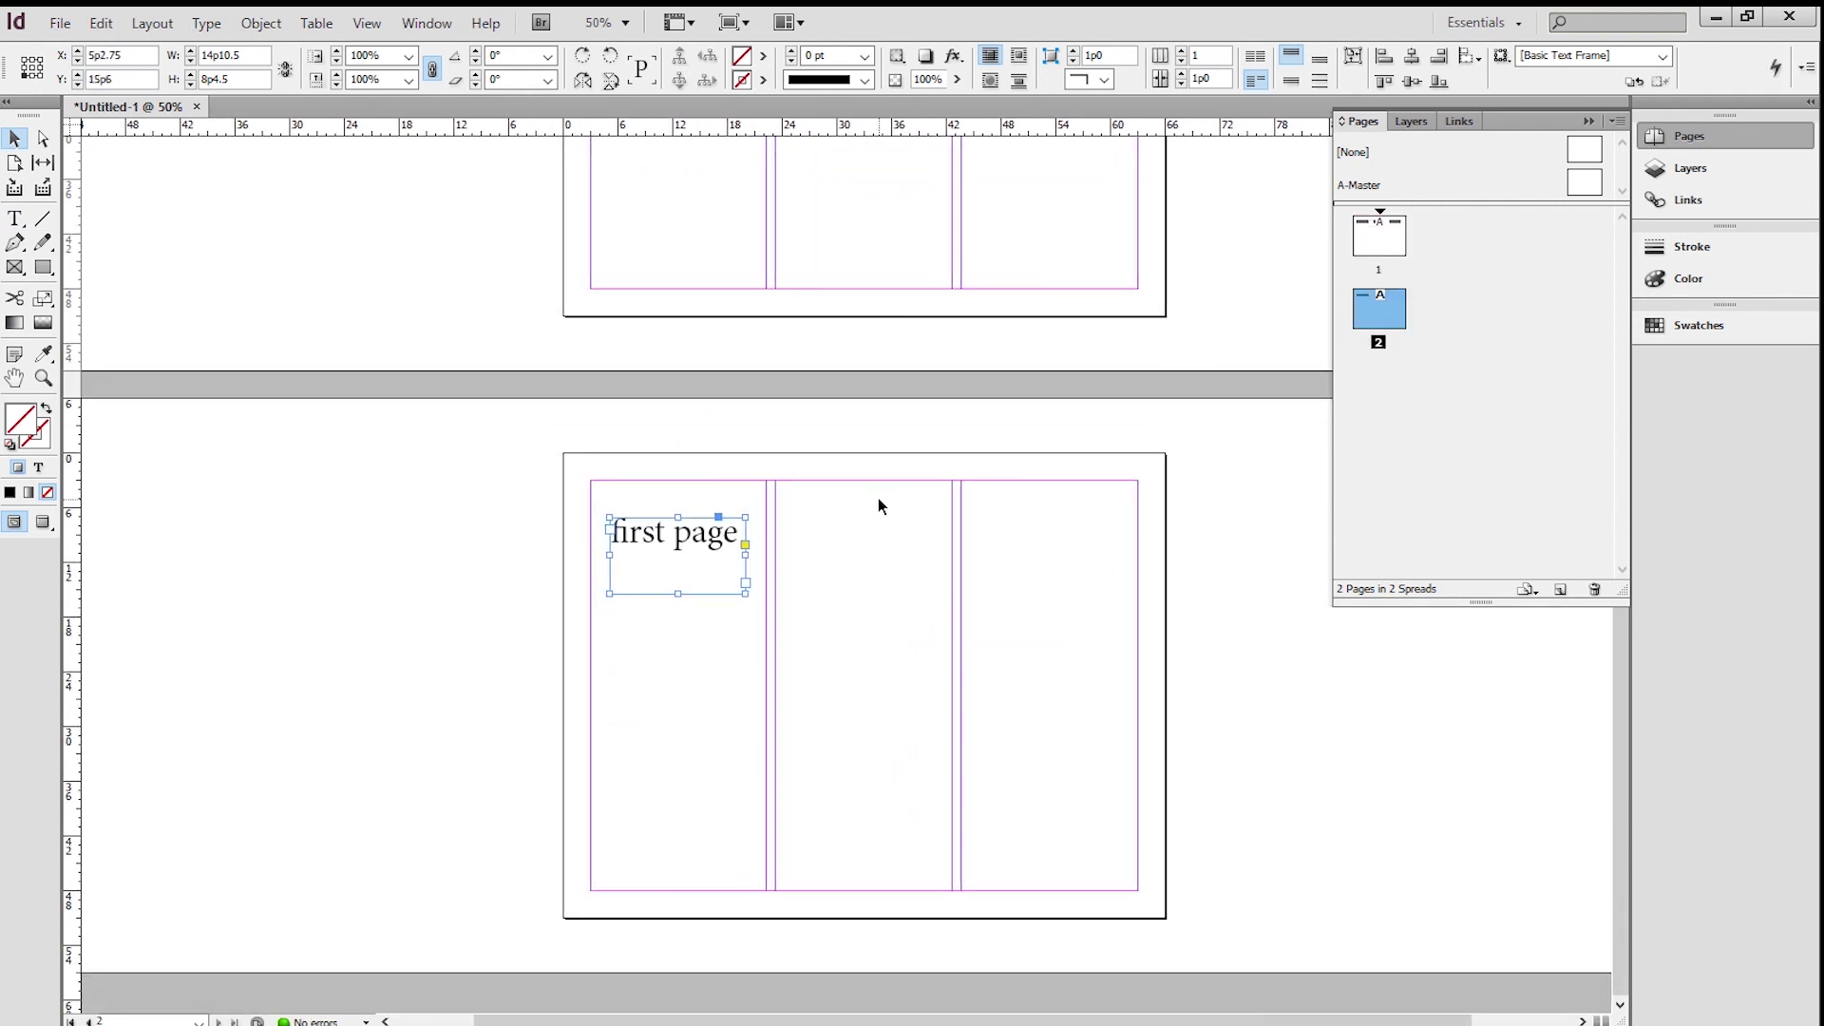
double_click(680, 558)
key("ctrl+a")
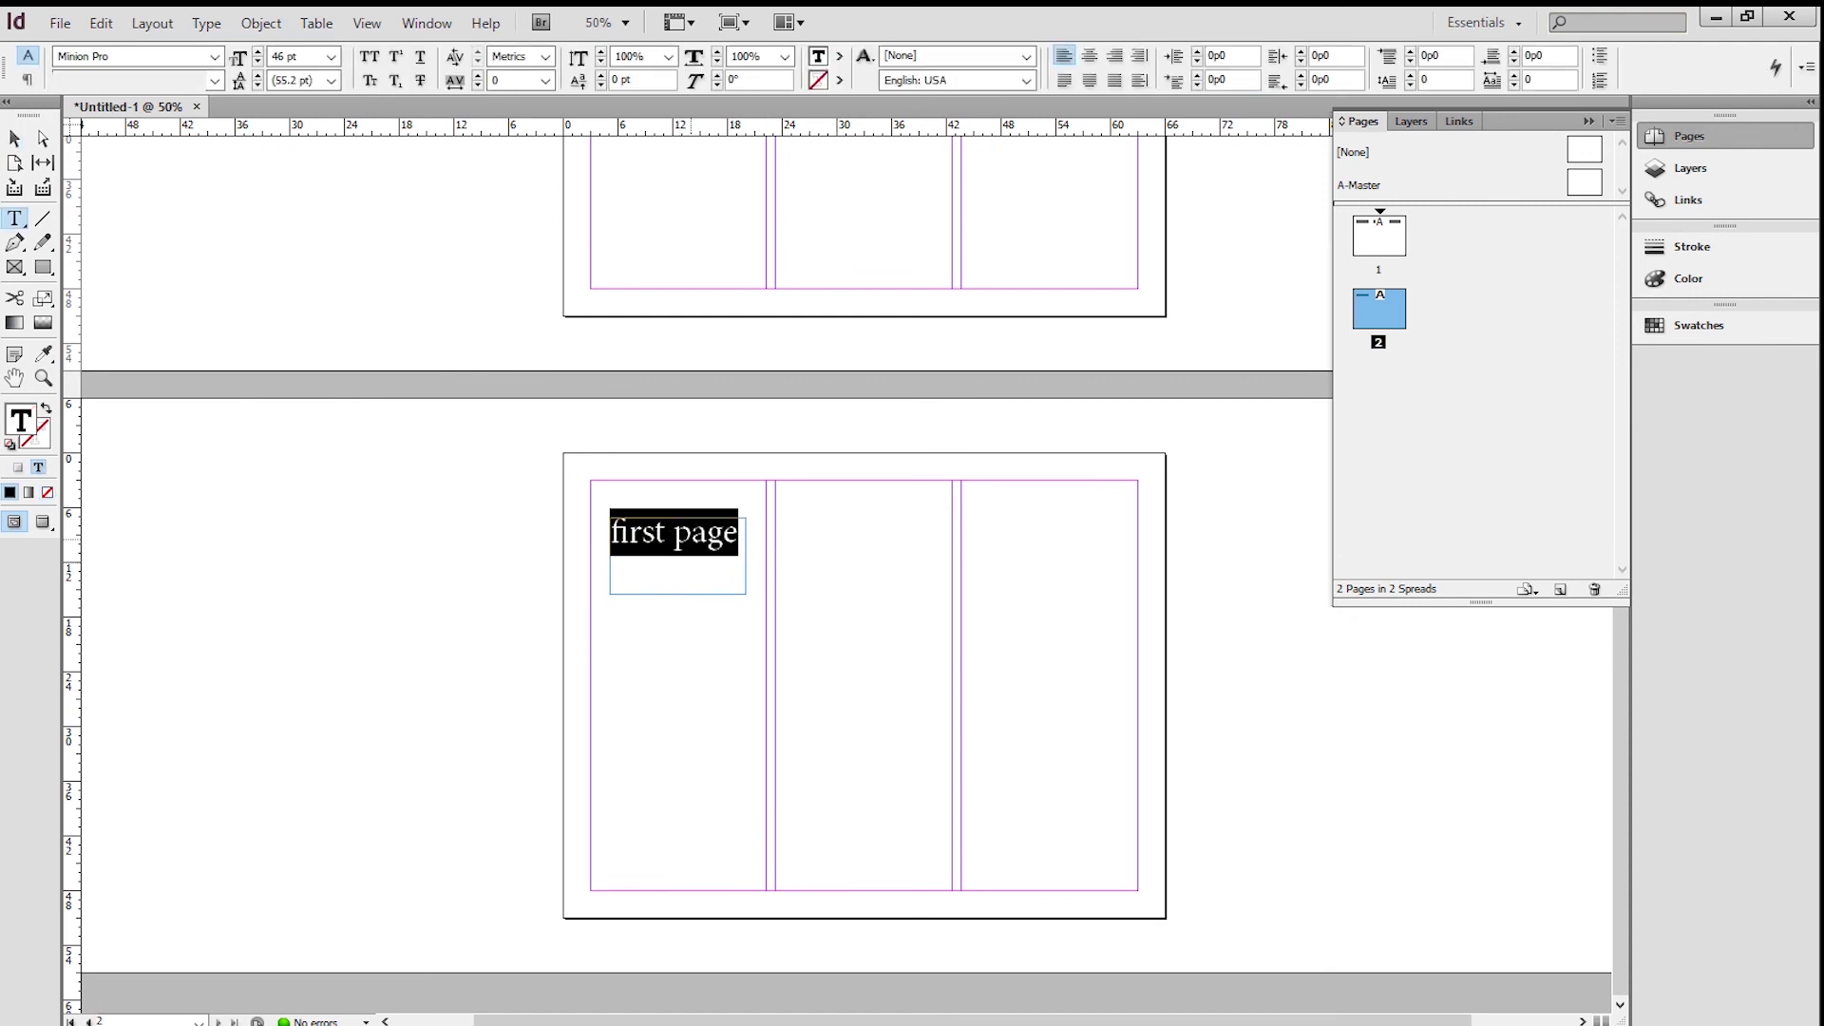
type("inside 1")
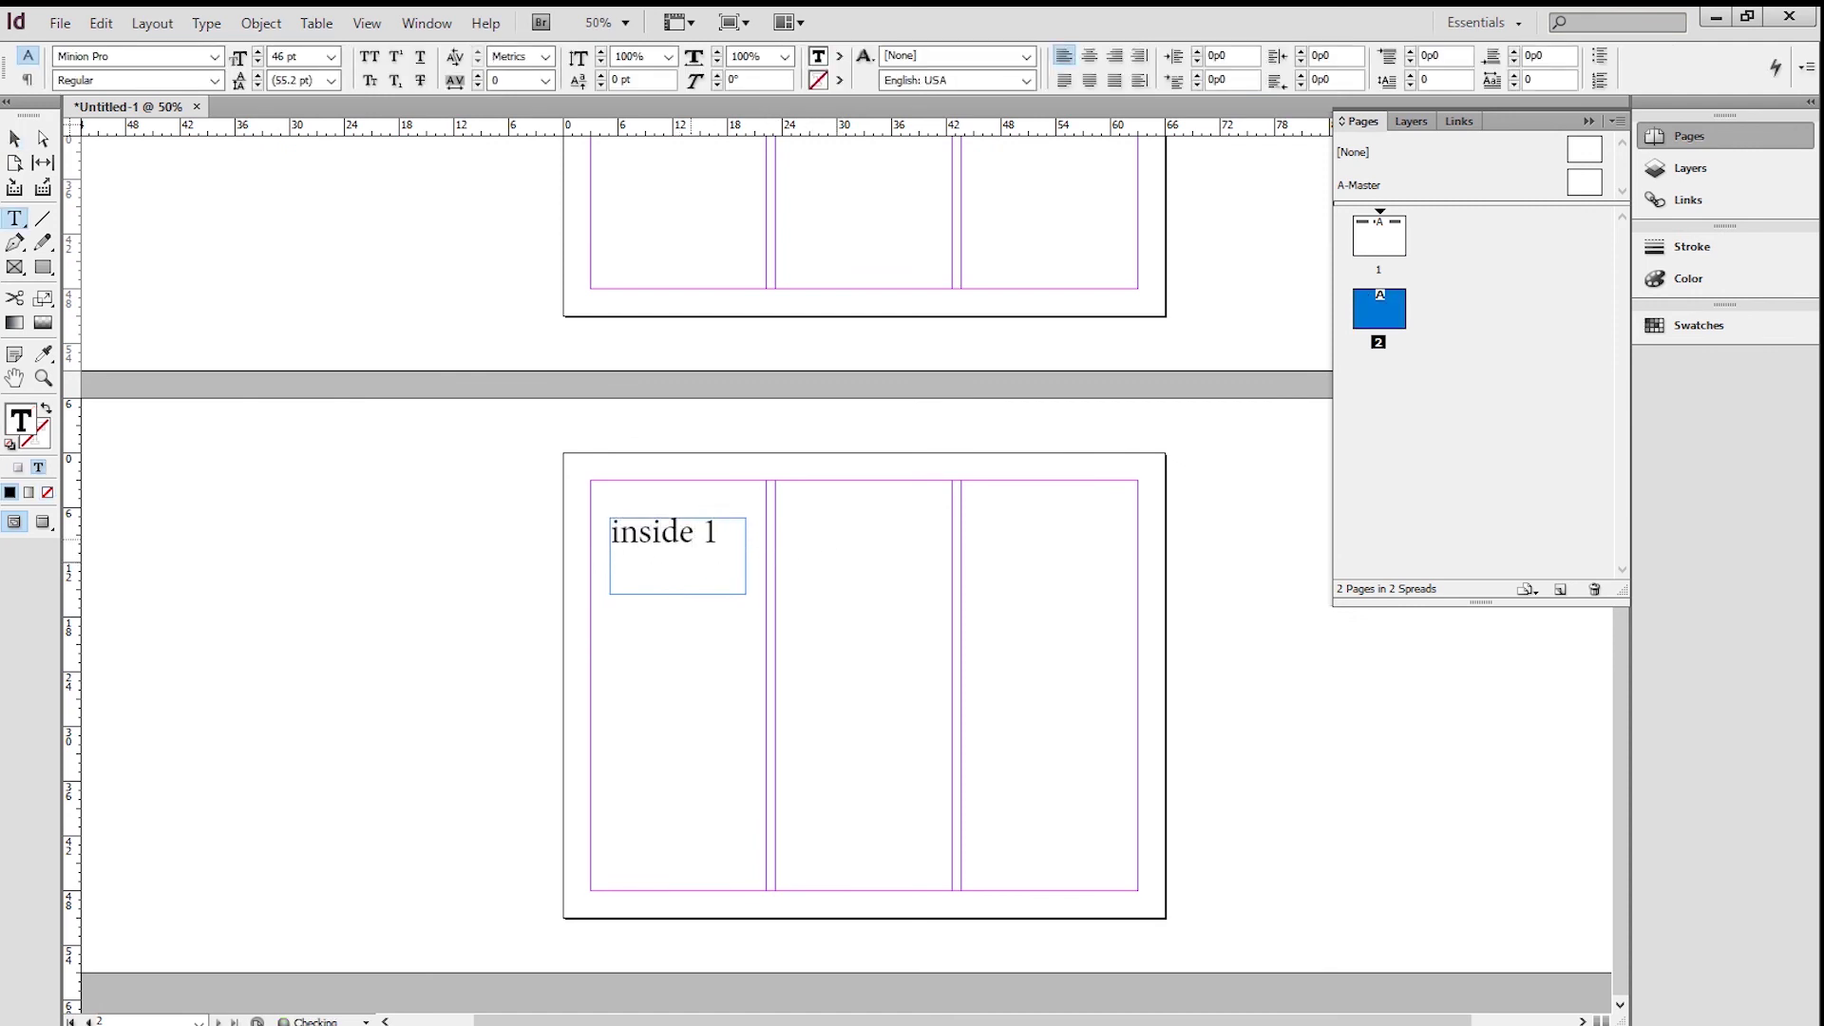
left_click(14, 138)
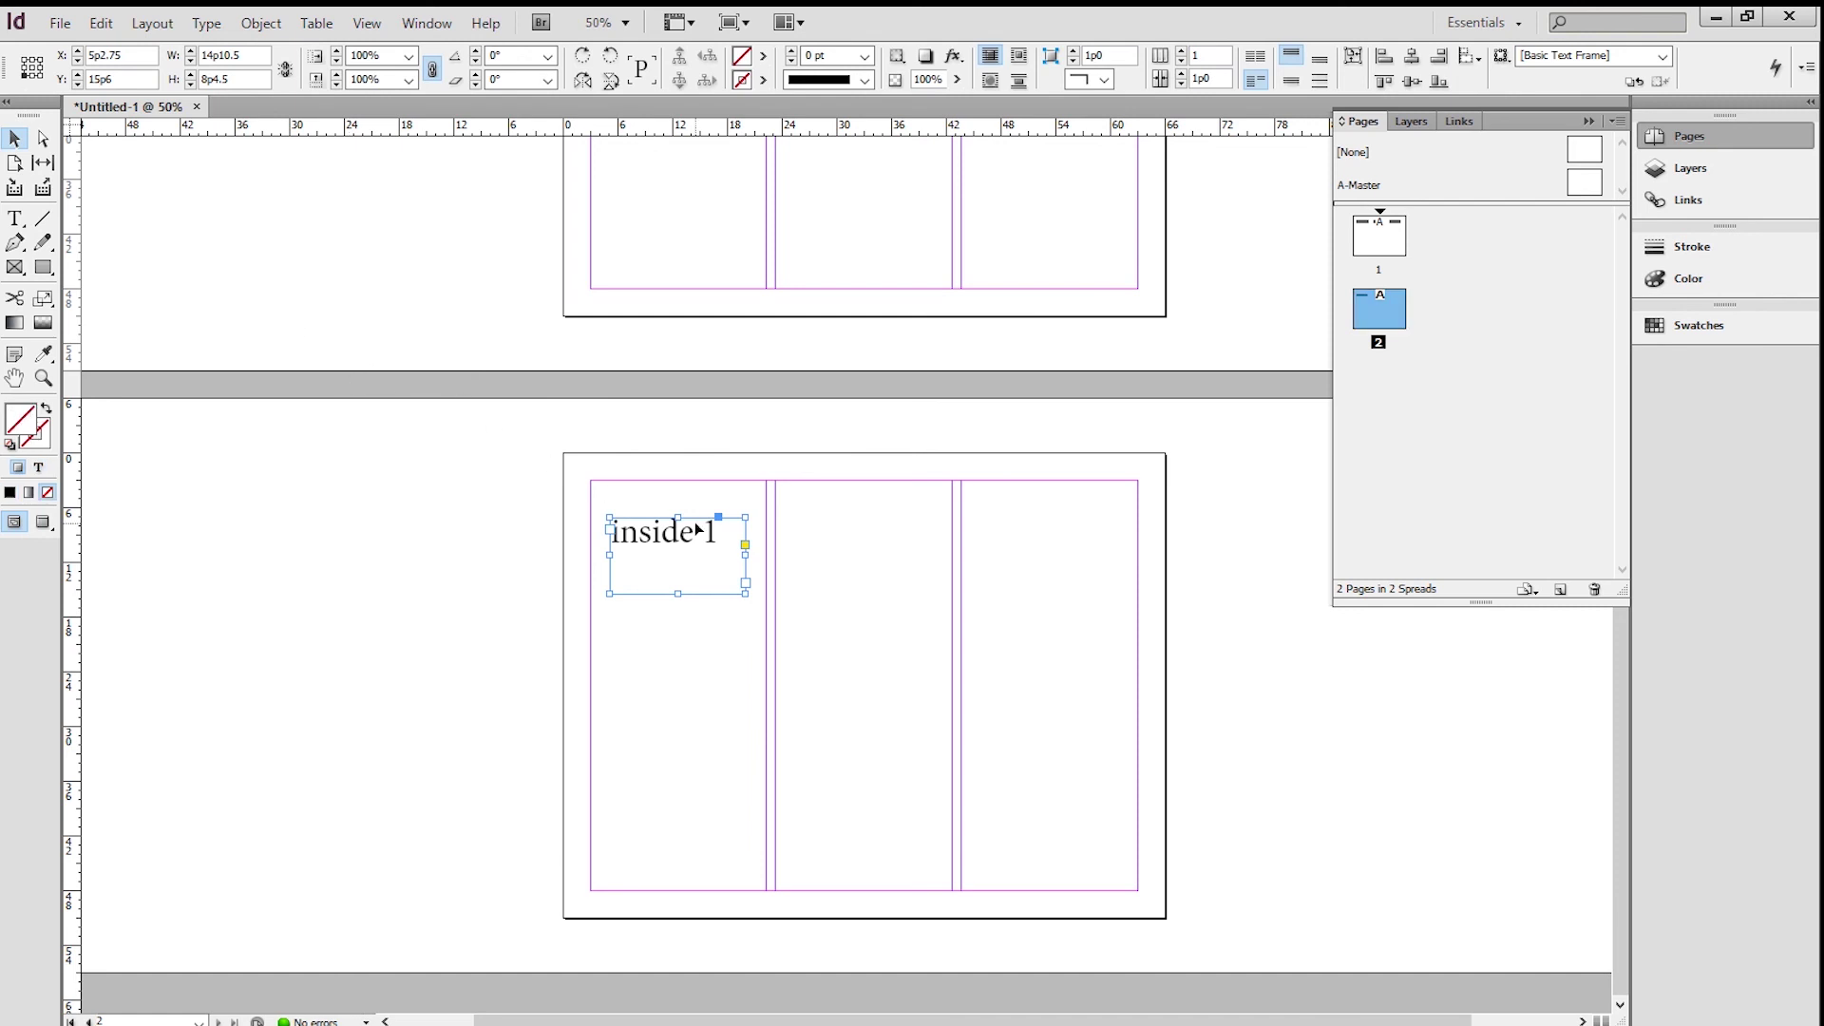
Duplicate the "inside 1" frame into page 2's middle column and change the copy's text to "inside 2"
left_click_drag(669, 533, 892, 541)
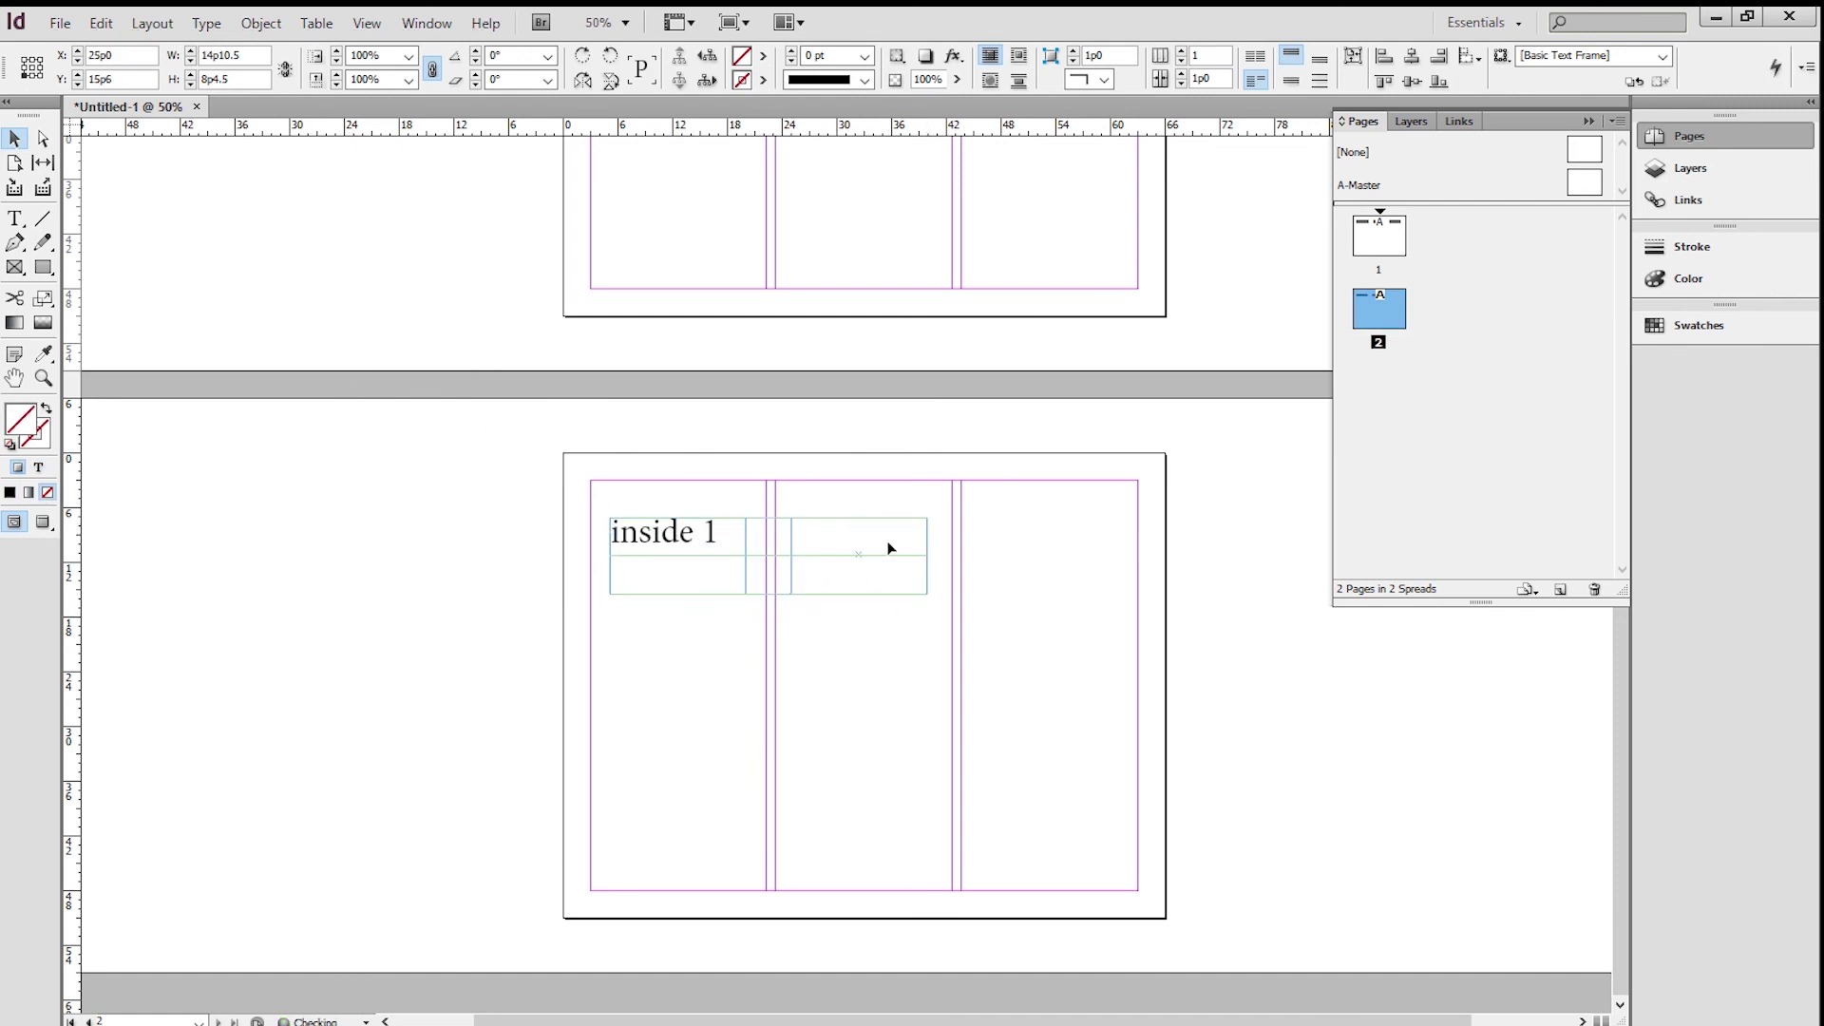
double_click(915, 557)
key("BackSpace")
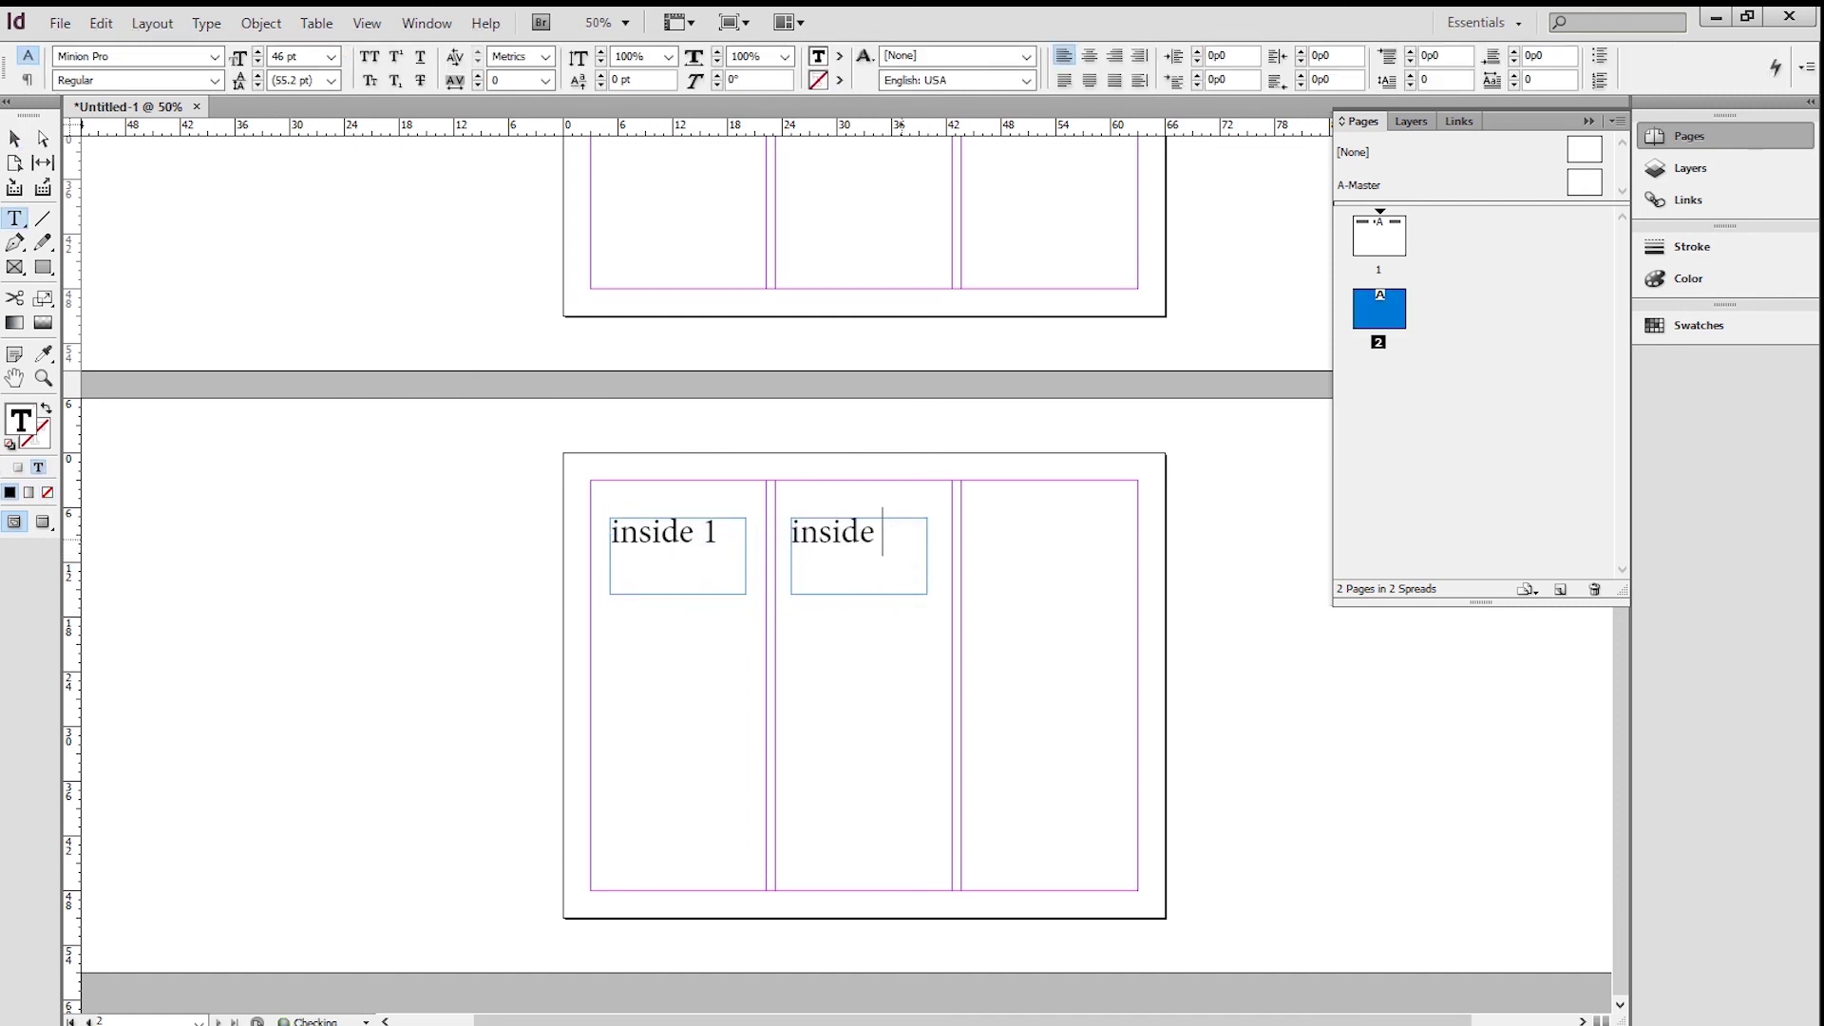
type("2")
key("Escape")
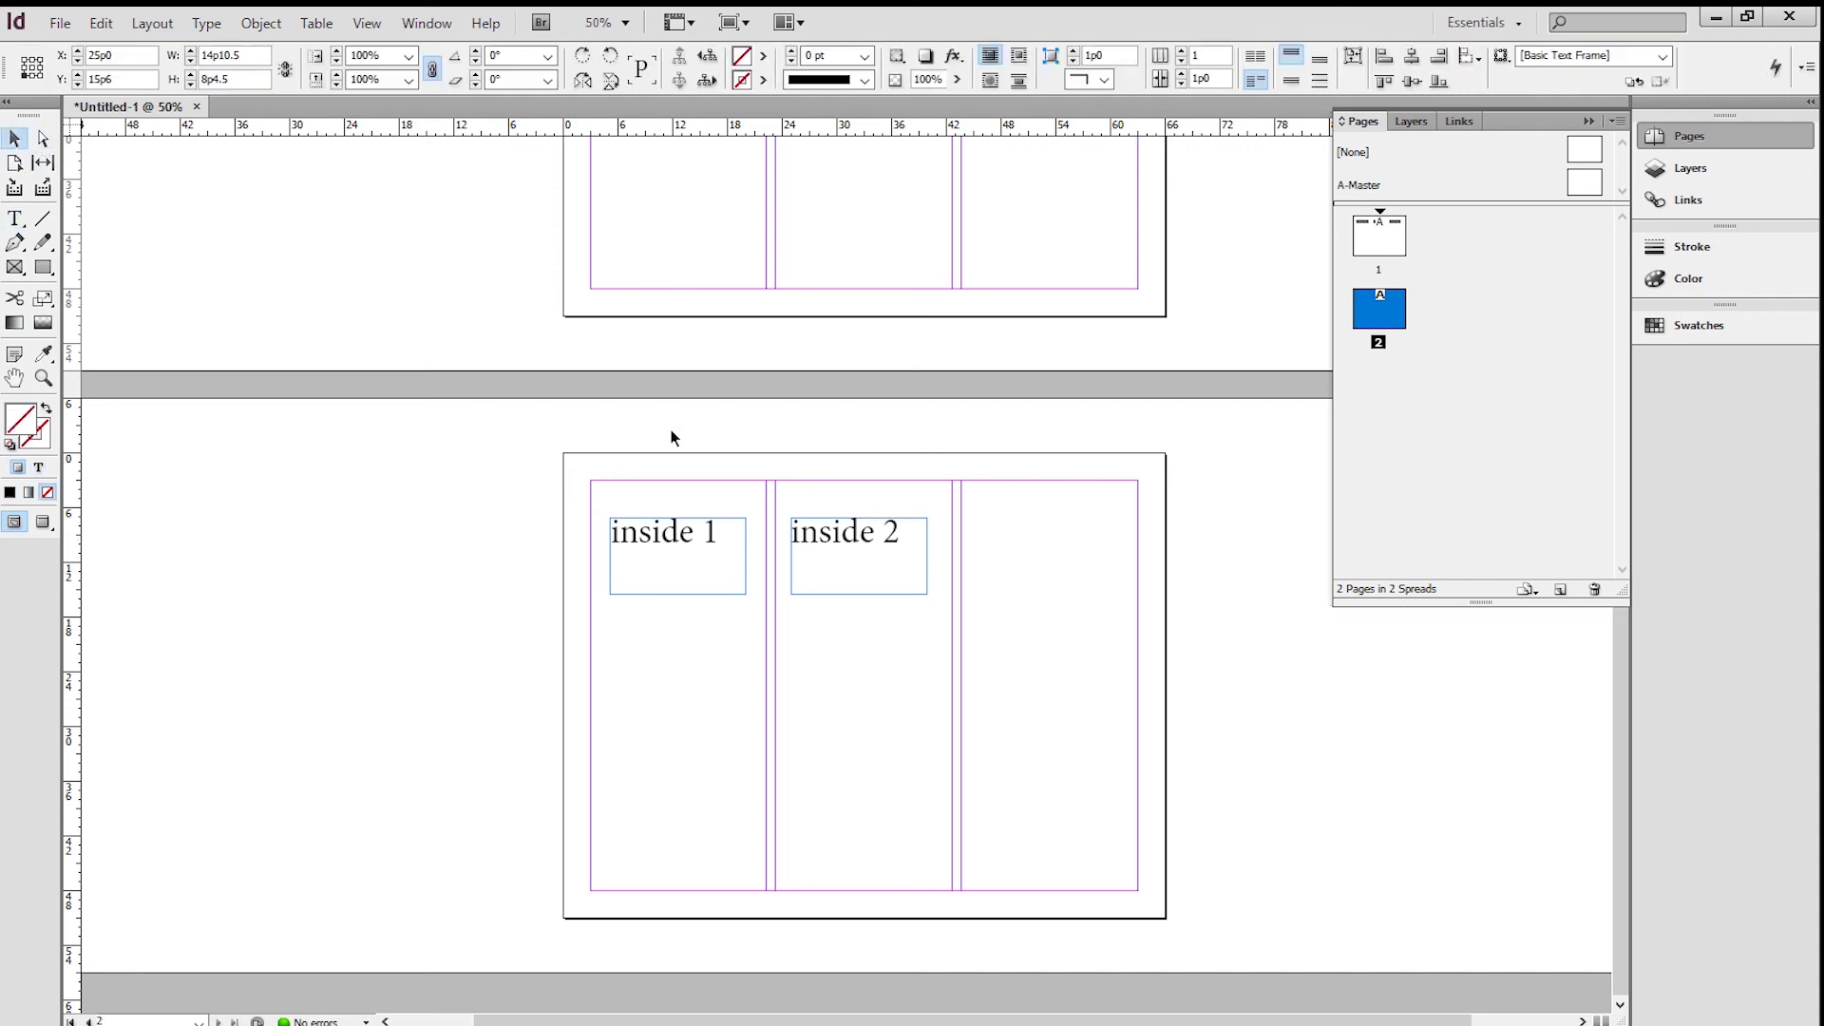
Duplicate the "inside 2" frame into page 2's third column and change the copy's text to "inside 3"
left_click_drag(865, 550, 1046, 548)
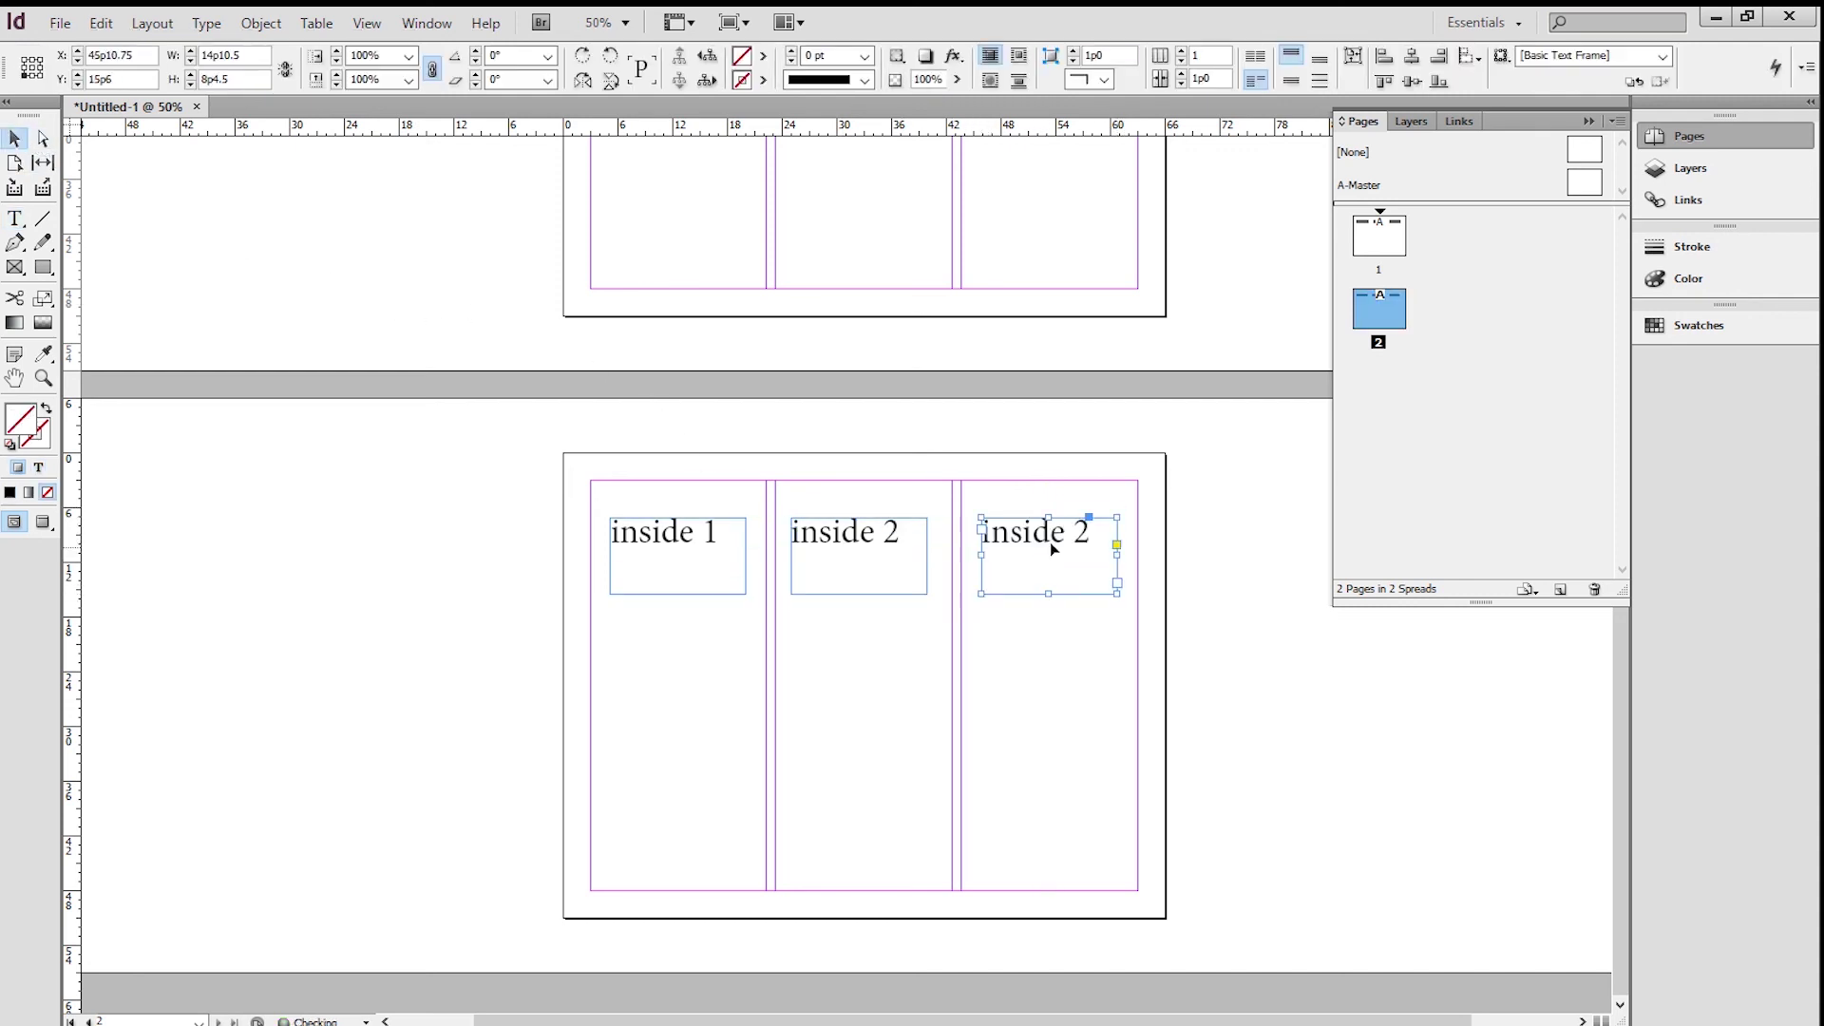
double_click(1101, 540)
type("3")
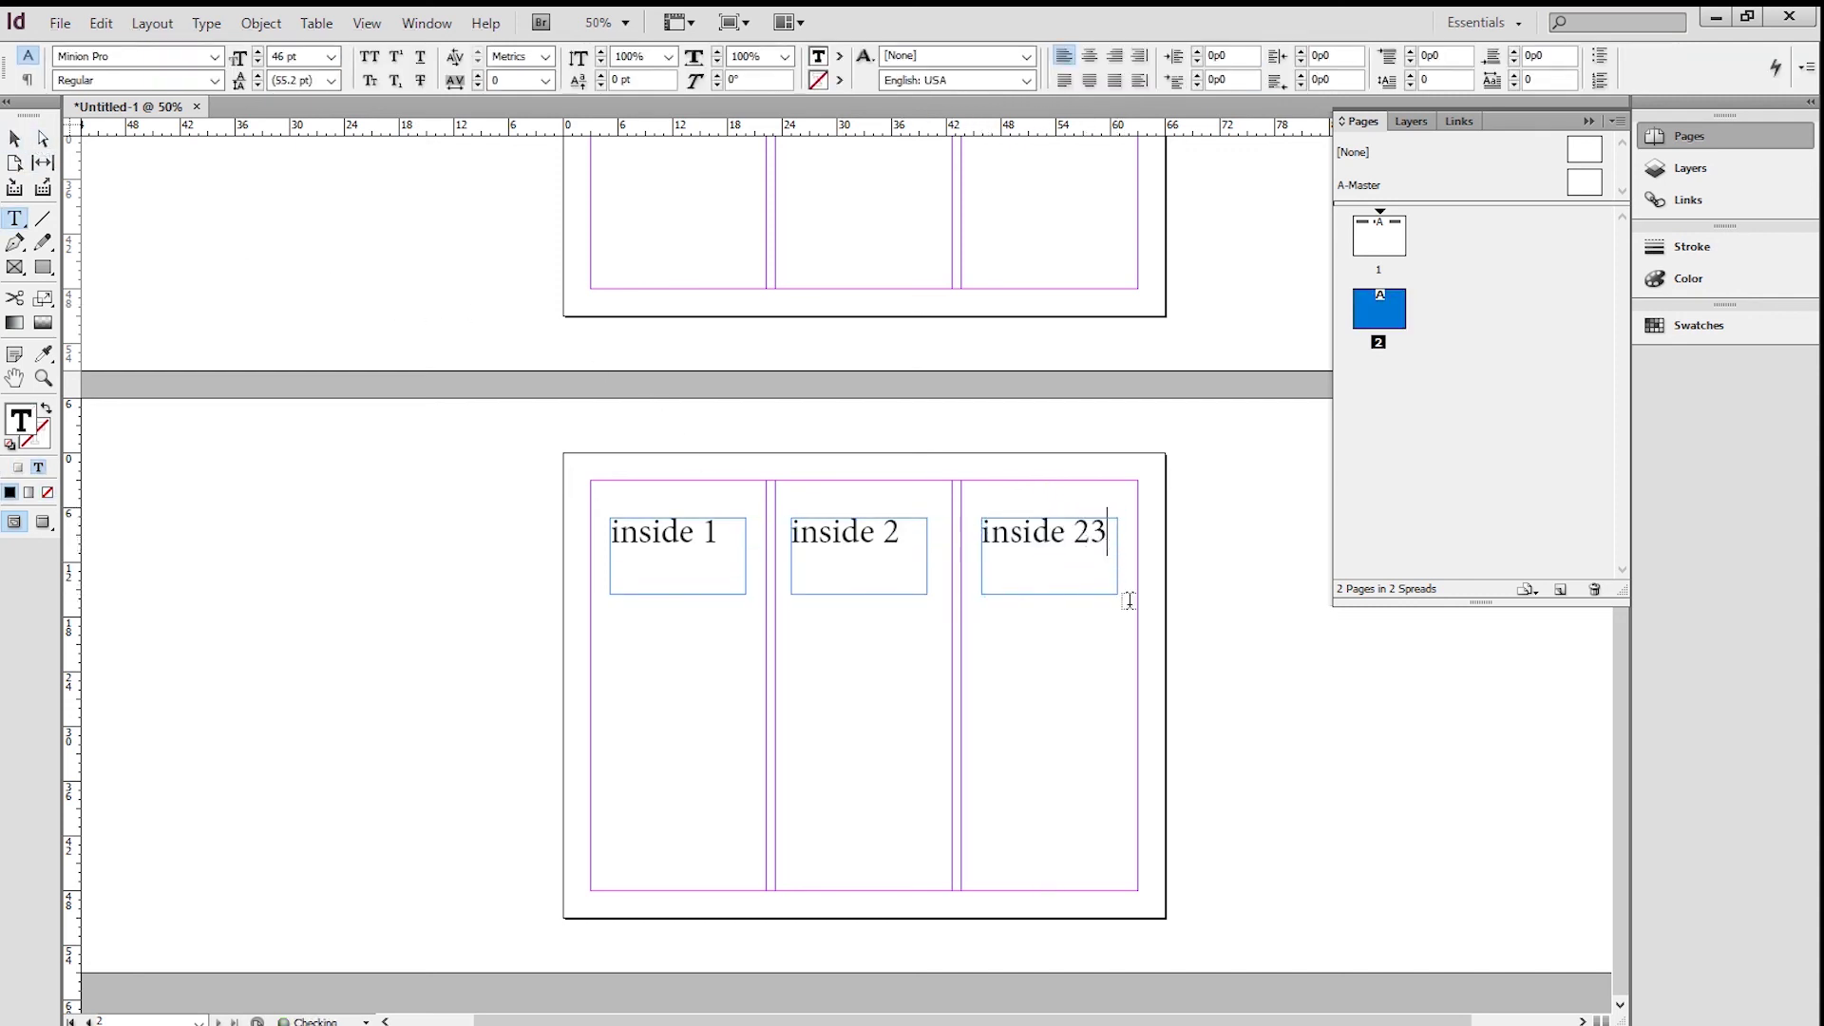
key("BackSpace")
key("BackSpace")
type("3")
left_click(15, 140)
left_click_drag(928, 323, 827, 471)
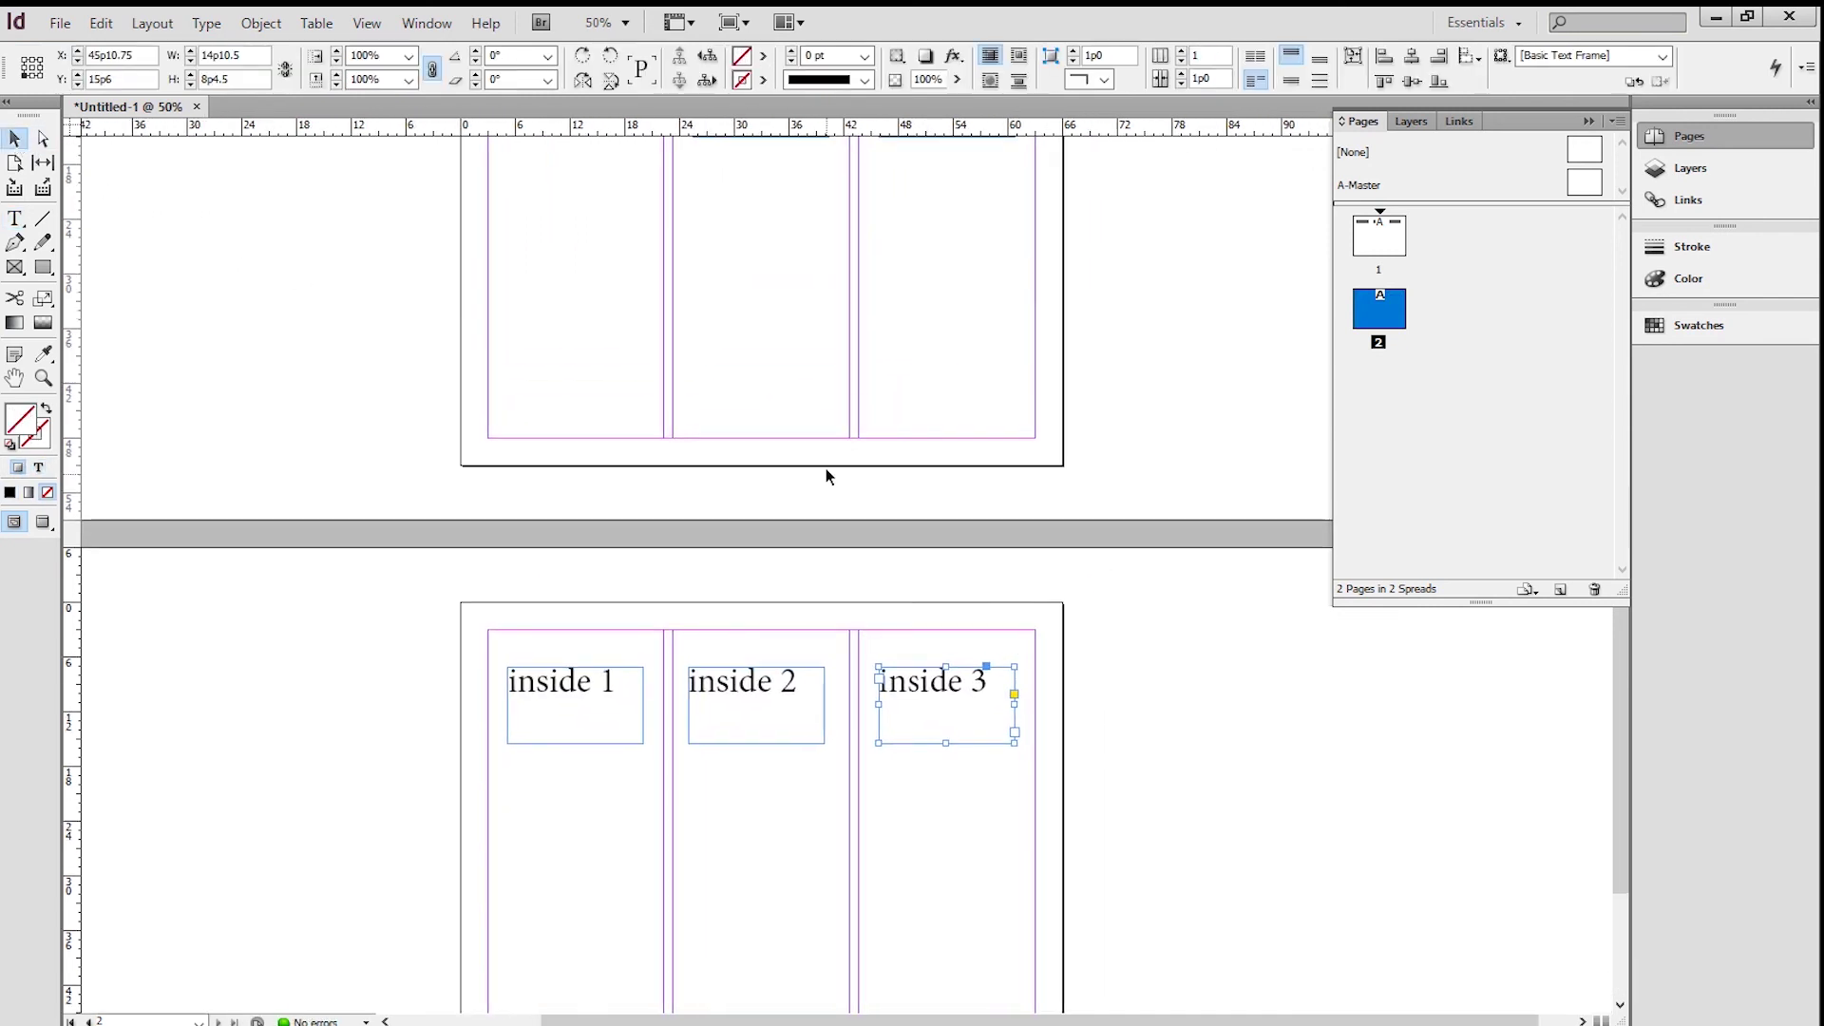
key("ctrl+minus")
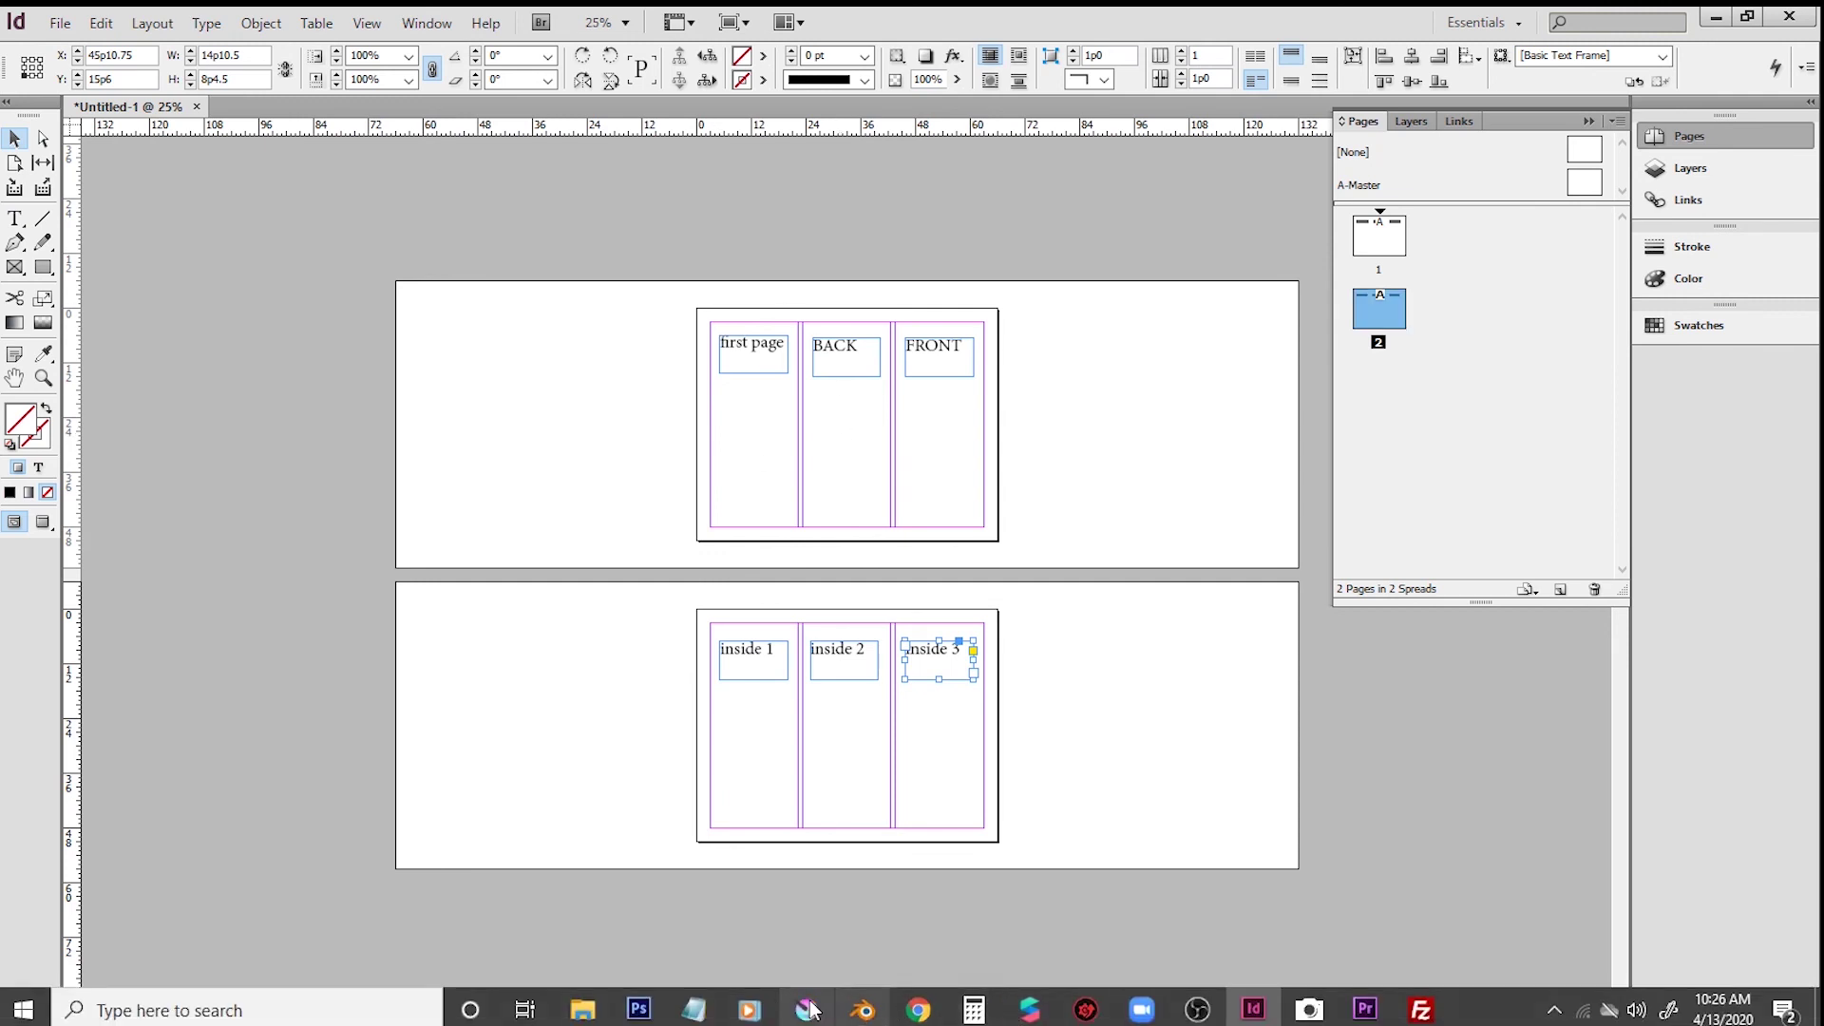
Switch to Notepad and list under METHOD 1: number of pages 2, uncheck facing pages, choose Landscape, columns 3; add a METHOD 2 heading
left_click(693, 1009)
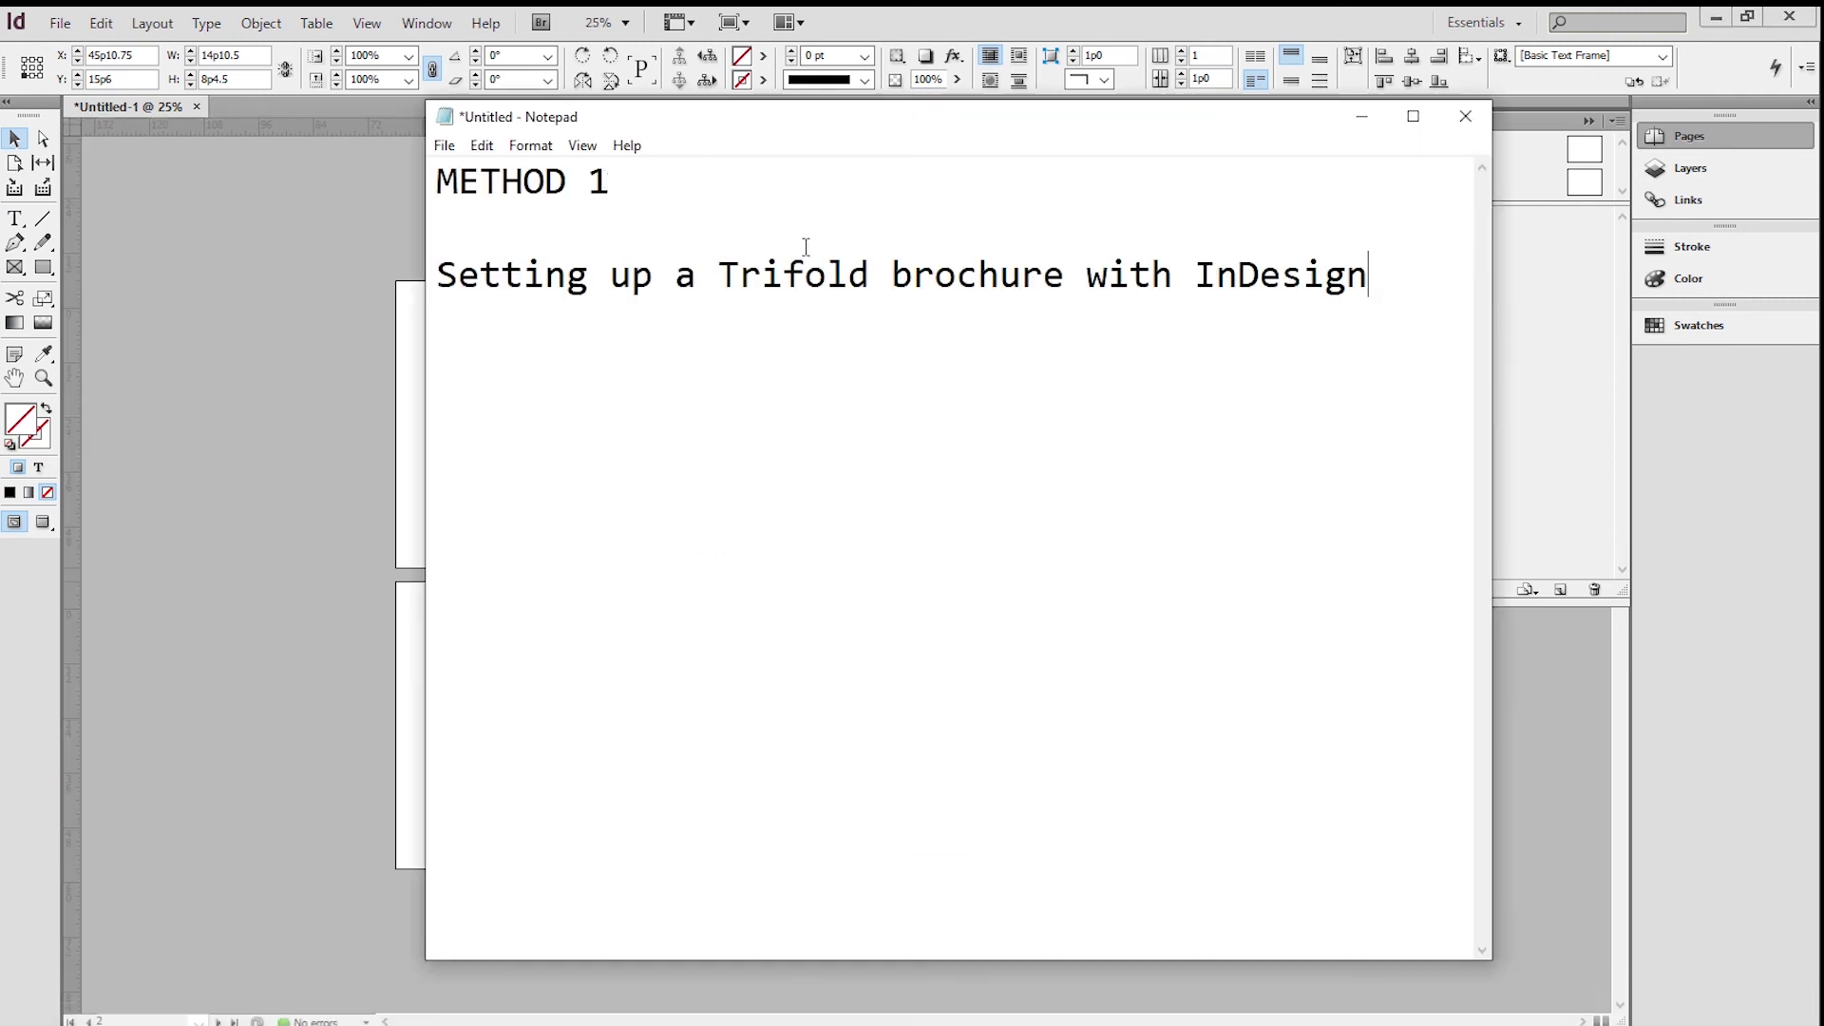
key("Return")
key("Return")
type("METHOD 1METHOD 2number of pages 2 uncheck facing pages choose Landscape columns 3")
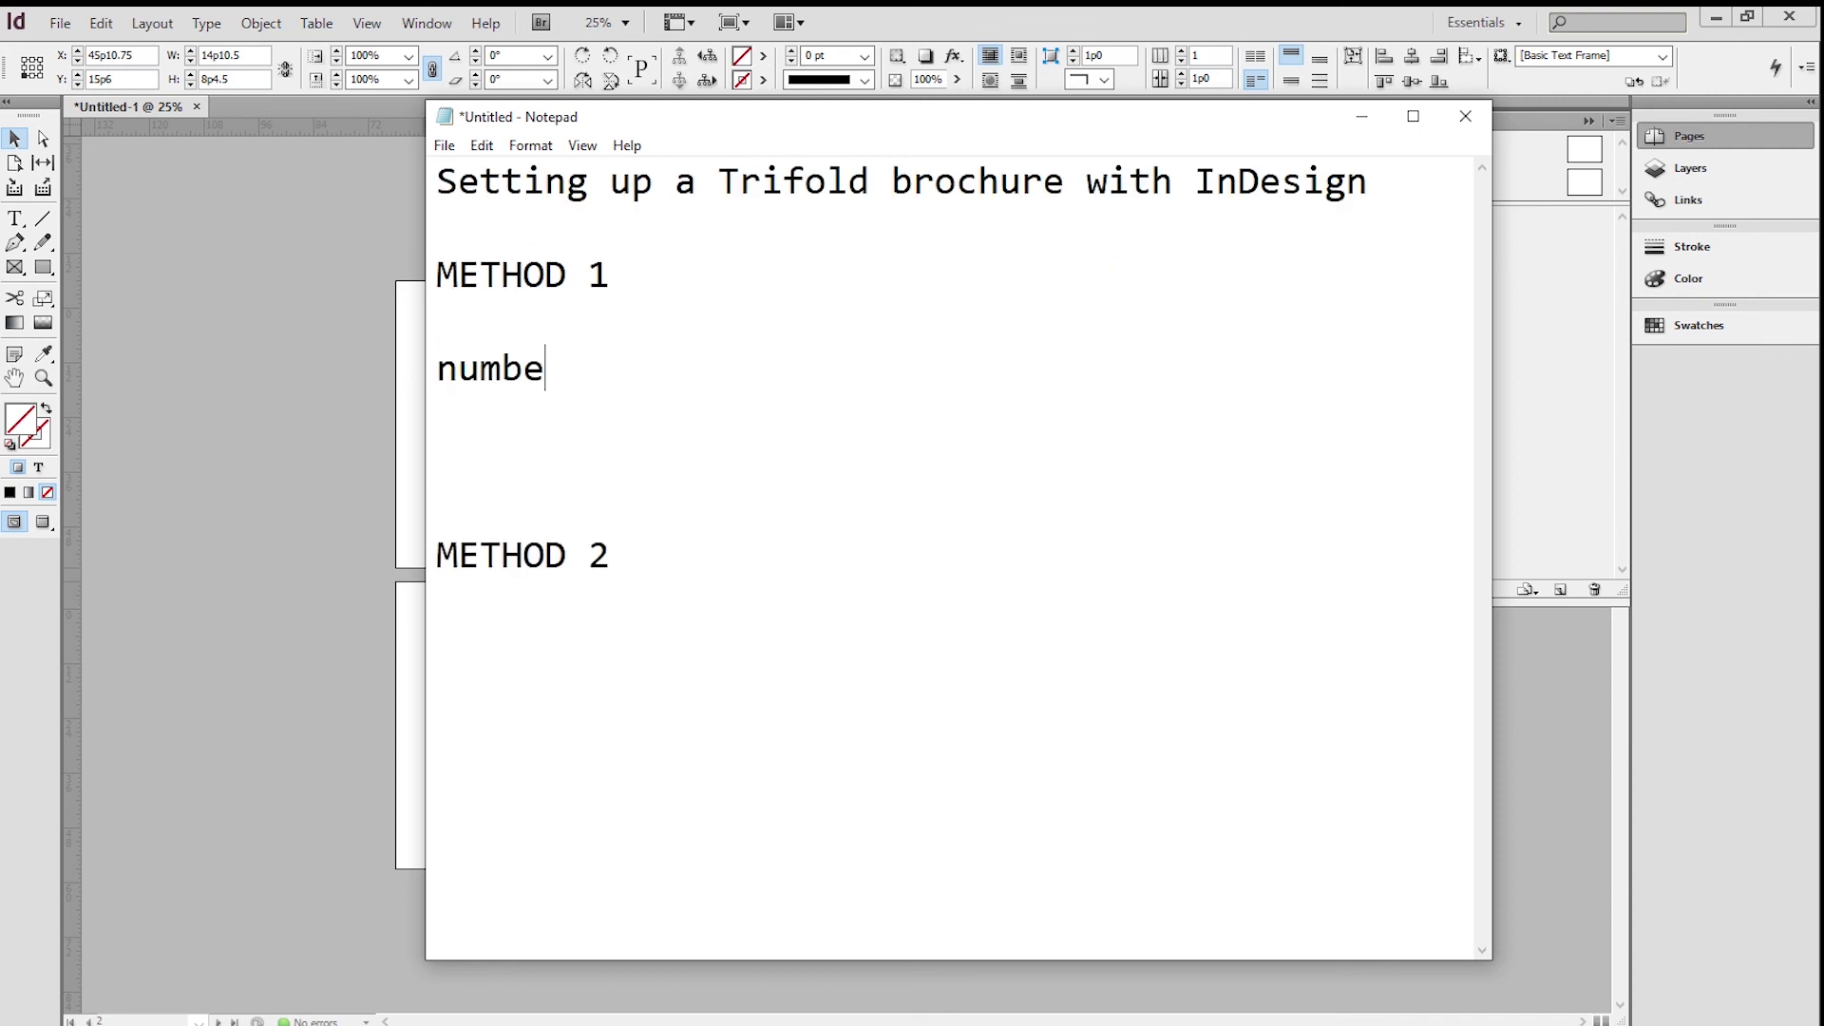
List under METHOD 2: number of pages 6, uncheck facing pages, keep Portrait, width 3.67 in, height 8.5 in
key("Delete")
key("Delete")
key("Return")
type("number of pages 6 uncheck facing pages keep Portrait width 3.67 in height 8.5 ")
type("in")
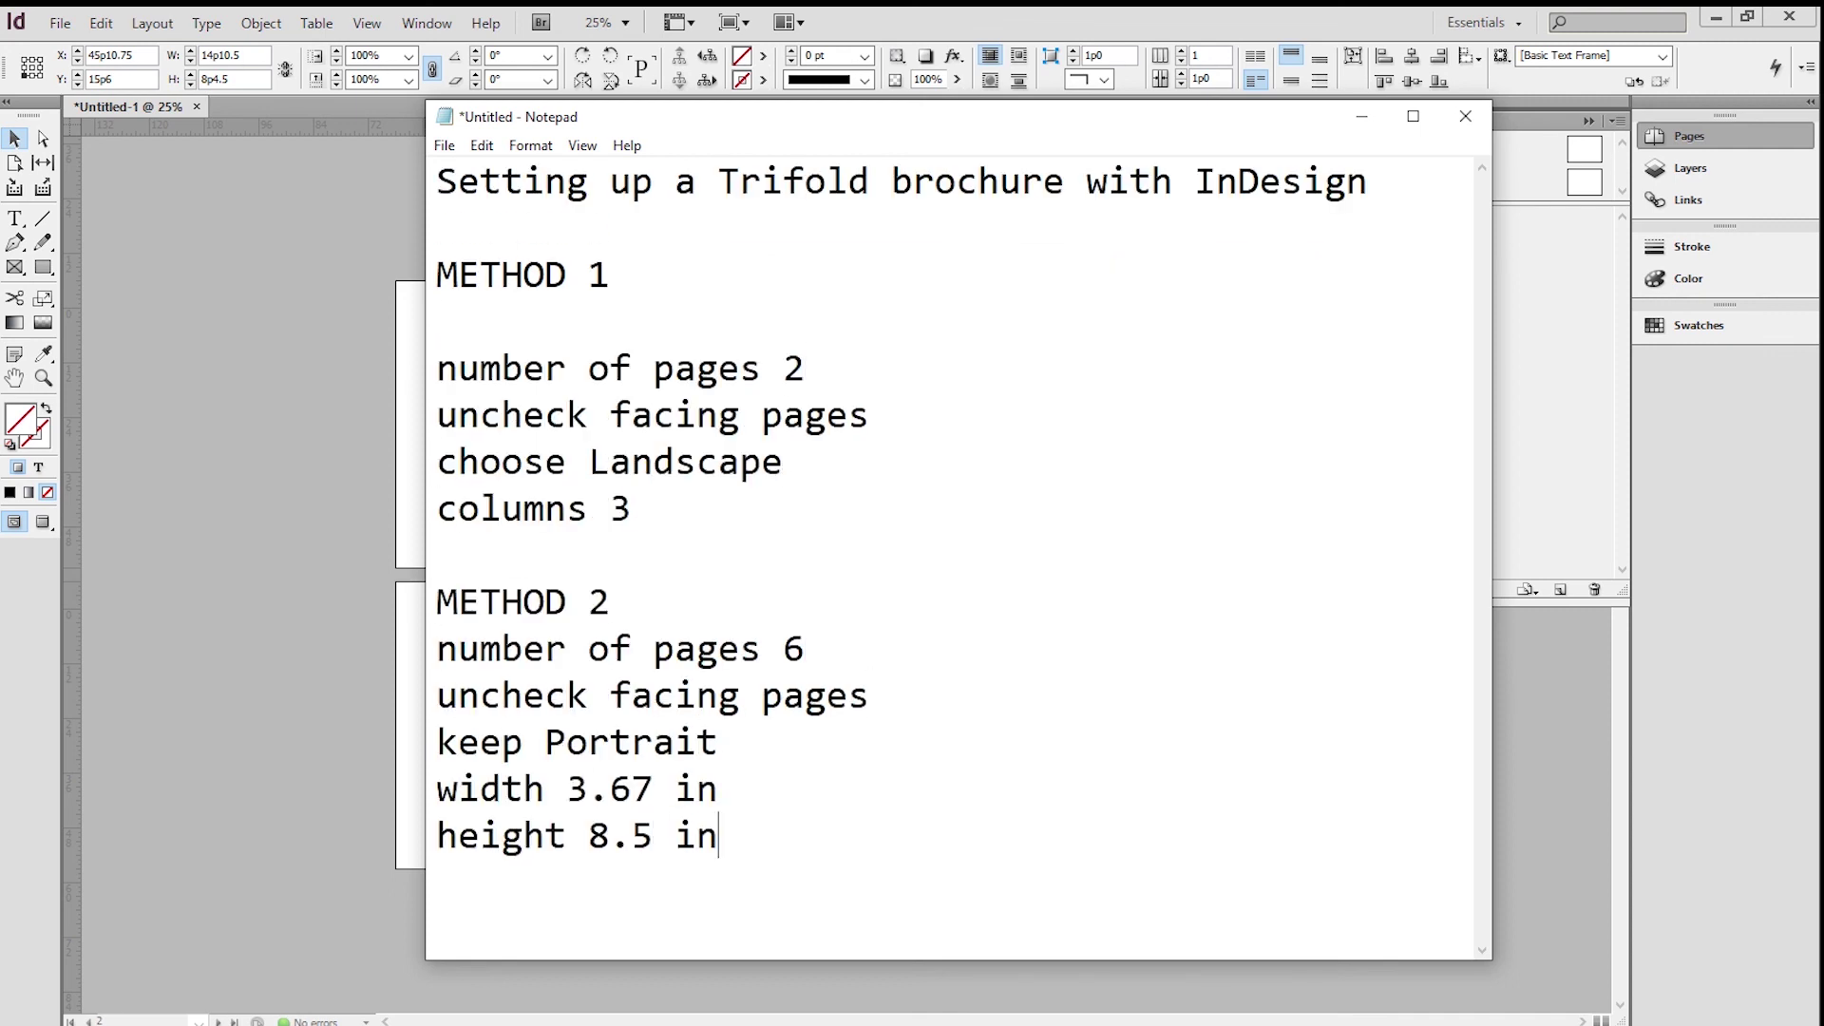
Switch back to InDesign and start a new document with 6 pages and Facing Pages turned off
left_click(349, 253)
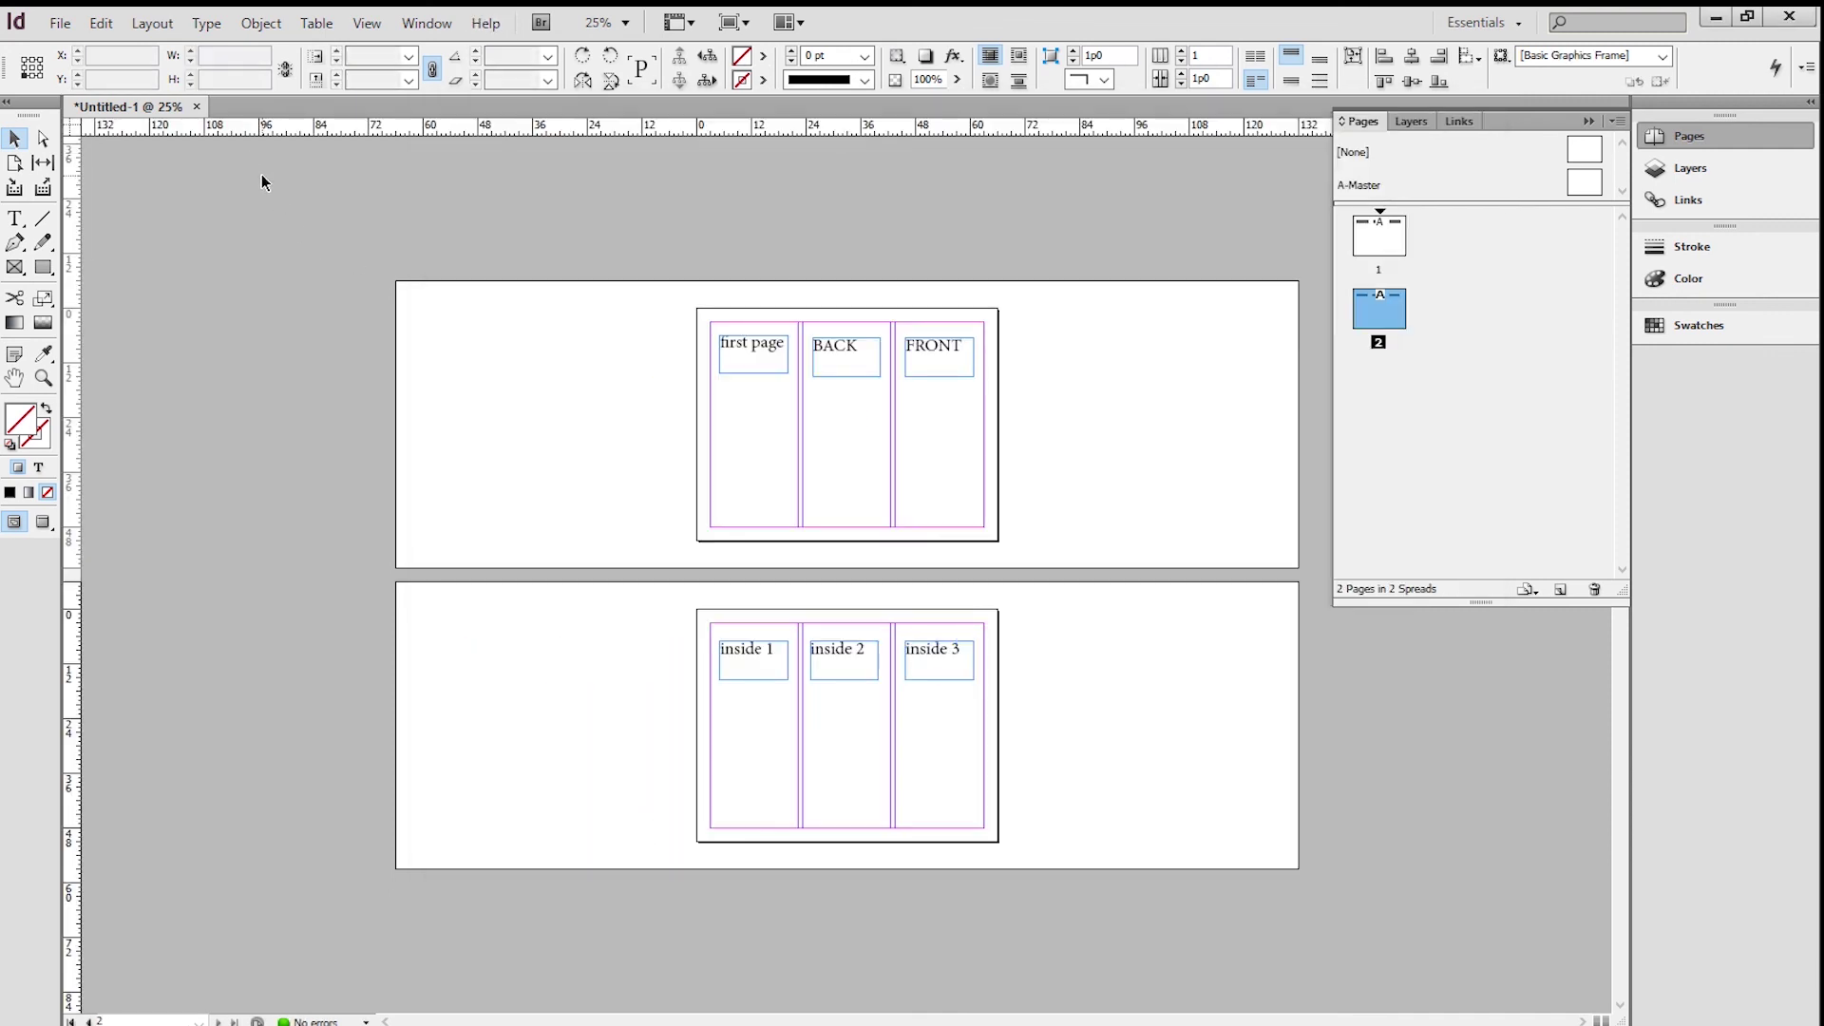
left_click(60, 23)
mouse_move(304, 47)
left_click(370, 48)
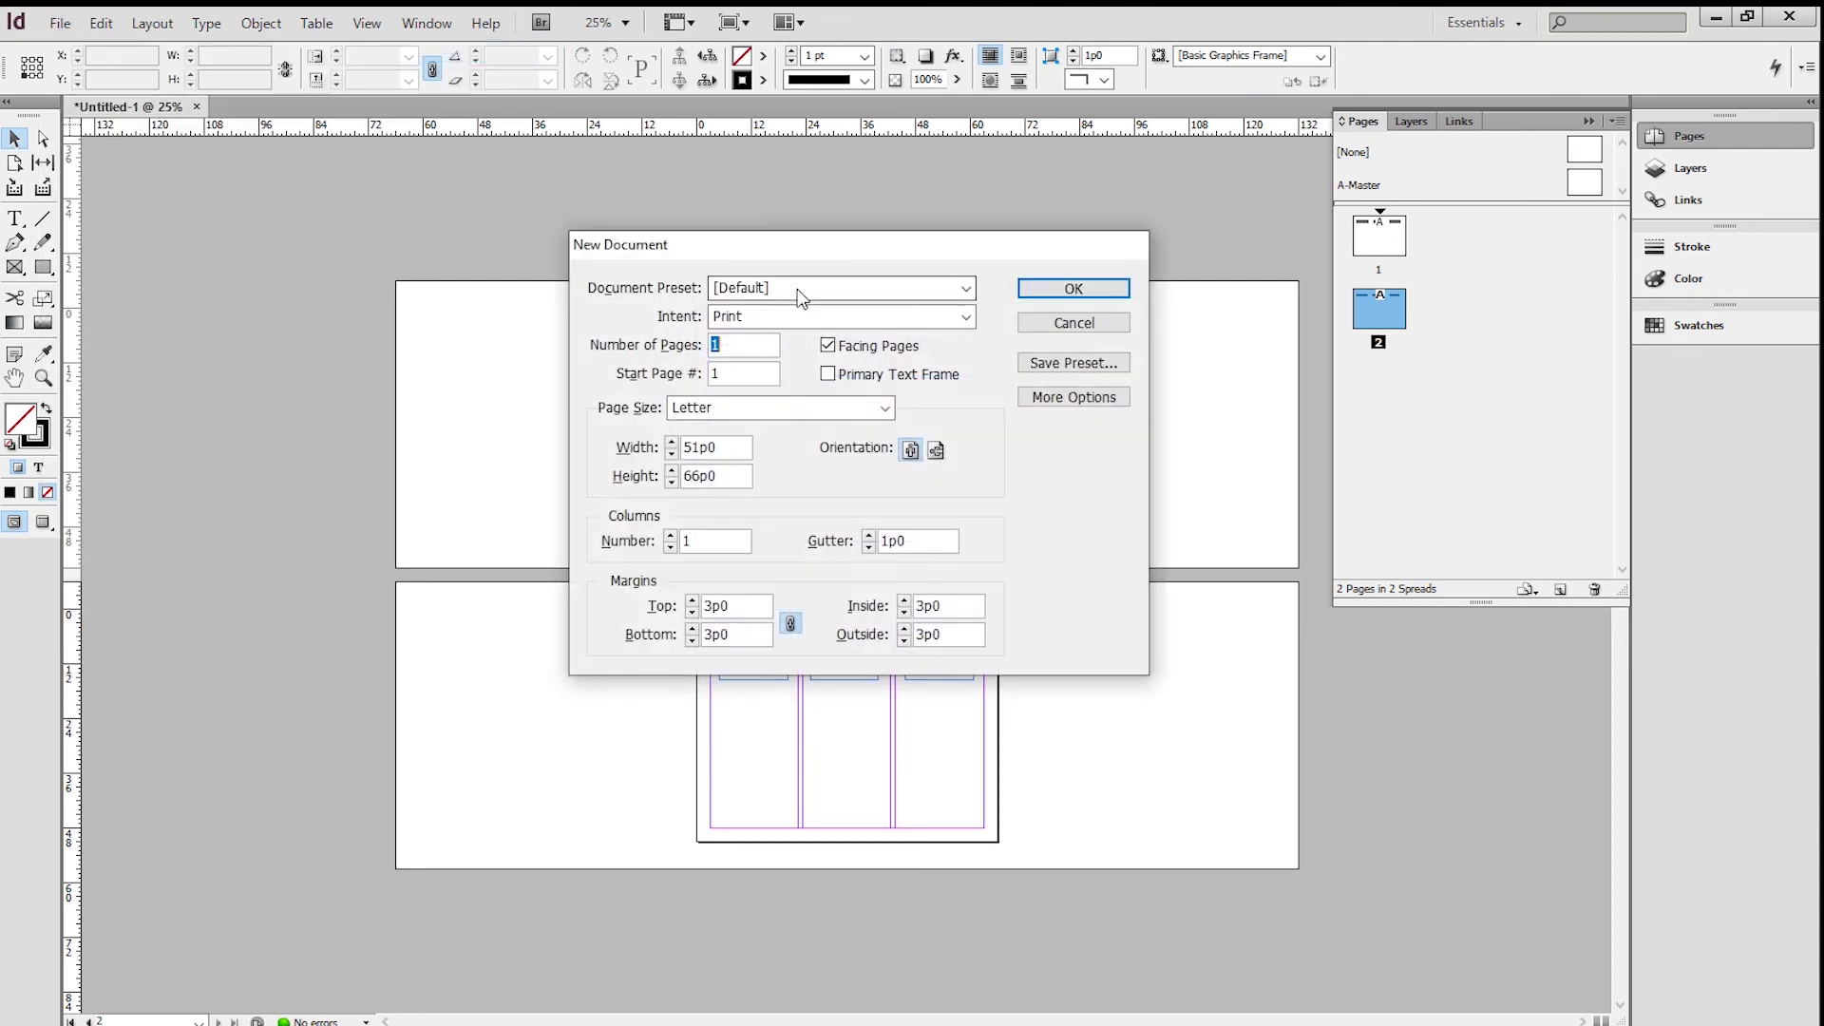
type("6")
left_click(830, 346)
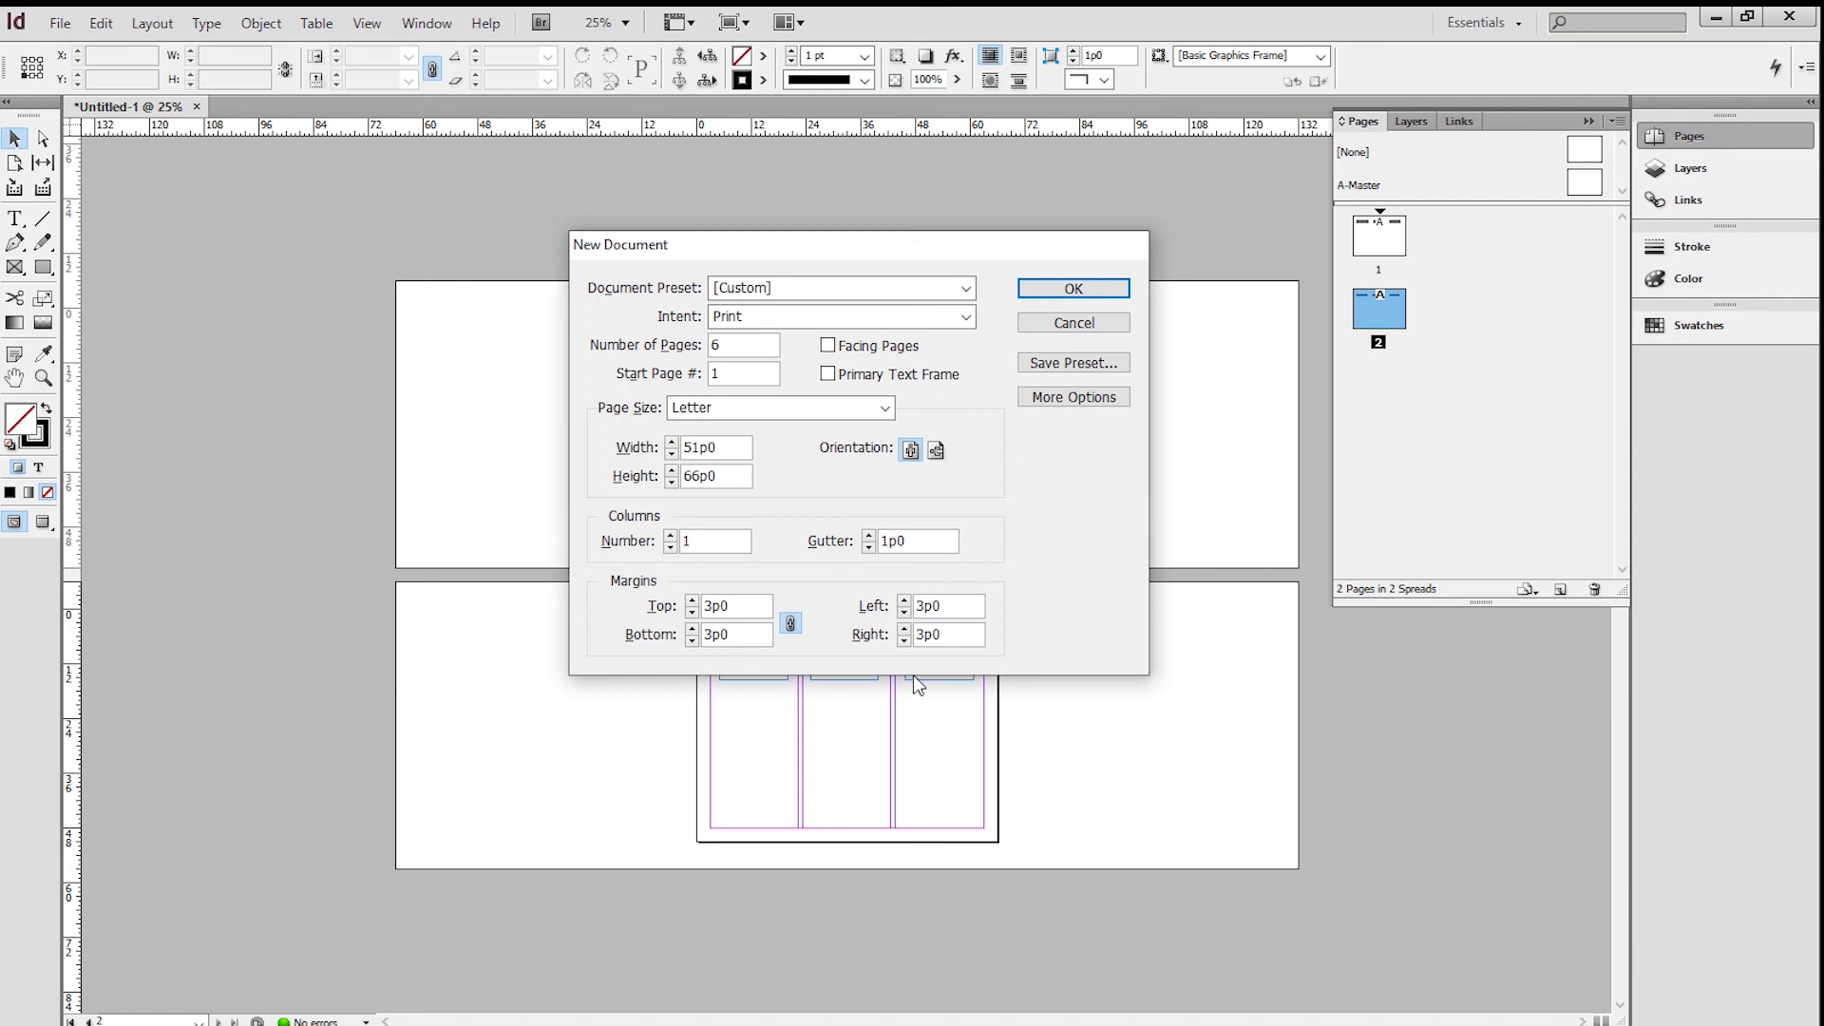
Set the page width to 3.67 in and the height to 8.5 in, and create the document
left_click(1037, 402)
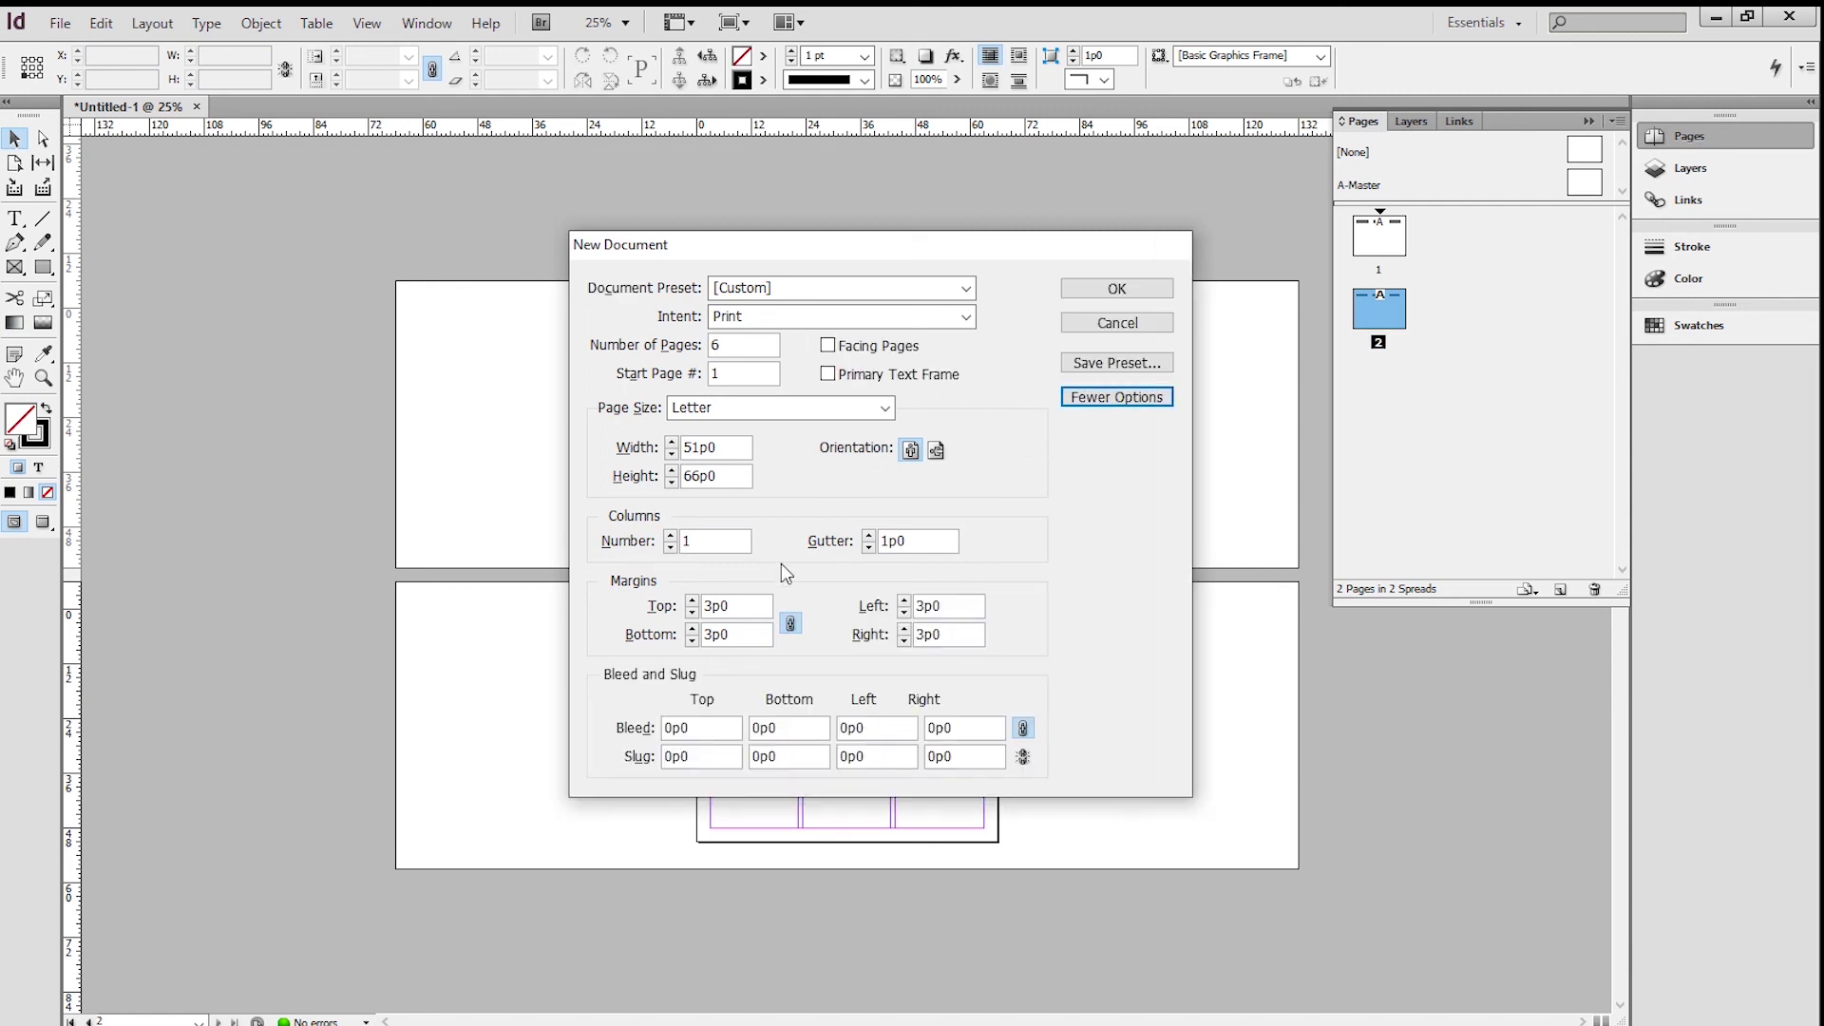
double_click(737, 454)
type("3.67")
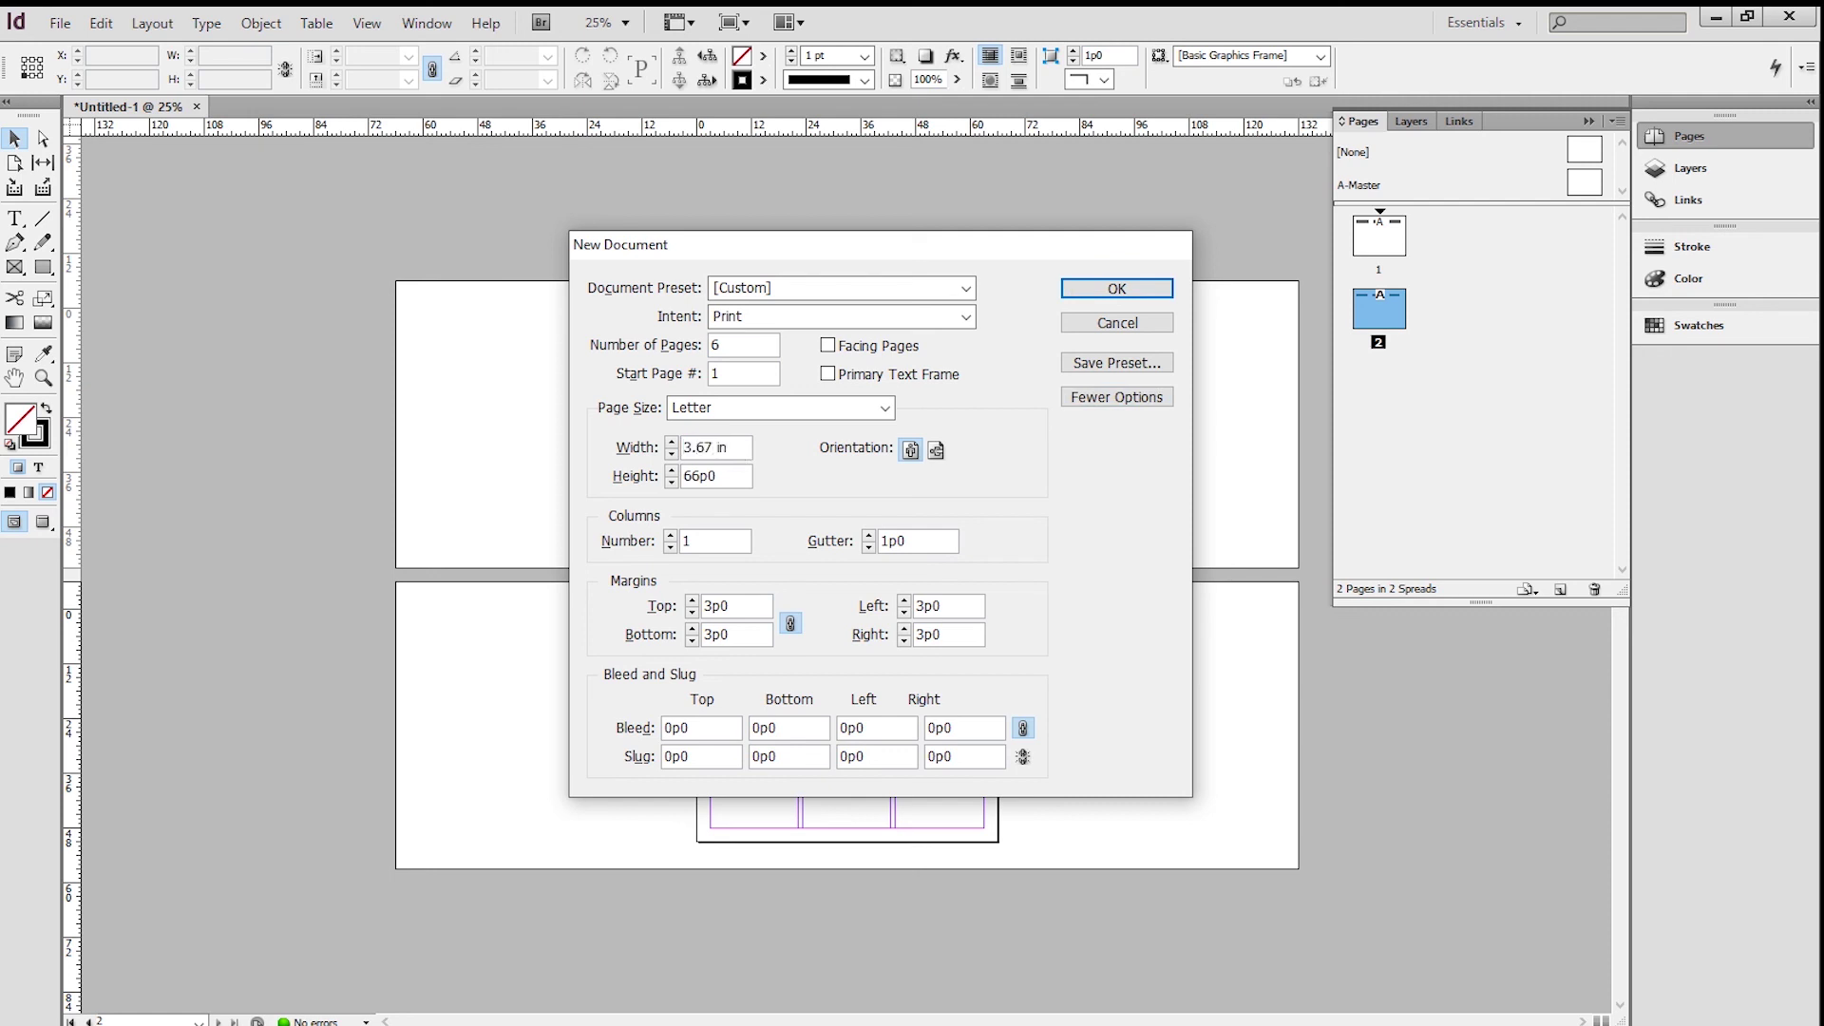
key("Tab")
left_click(1127, 290)
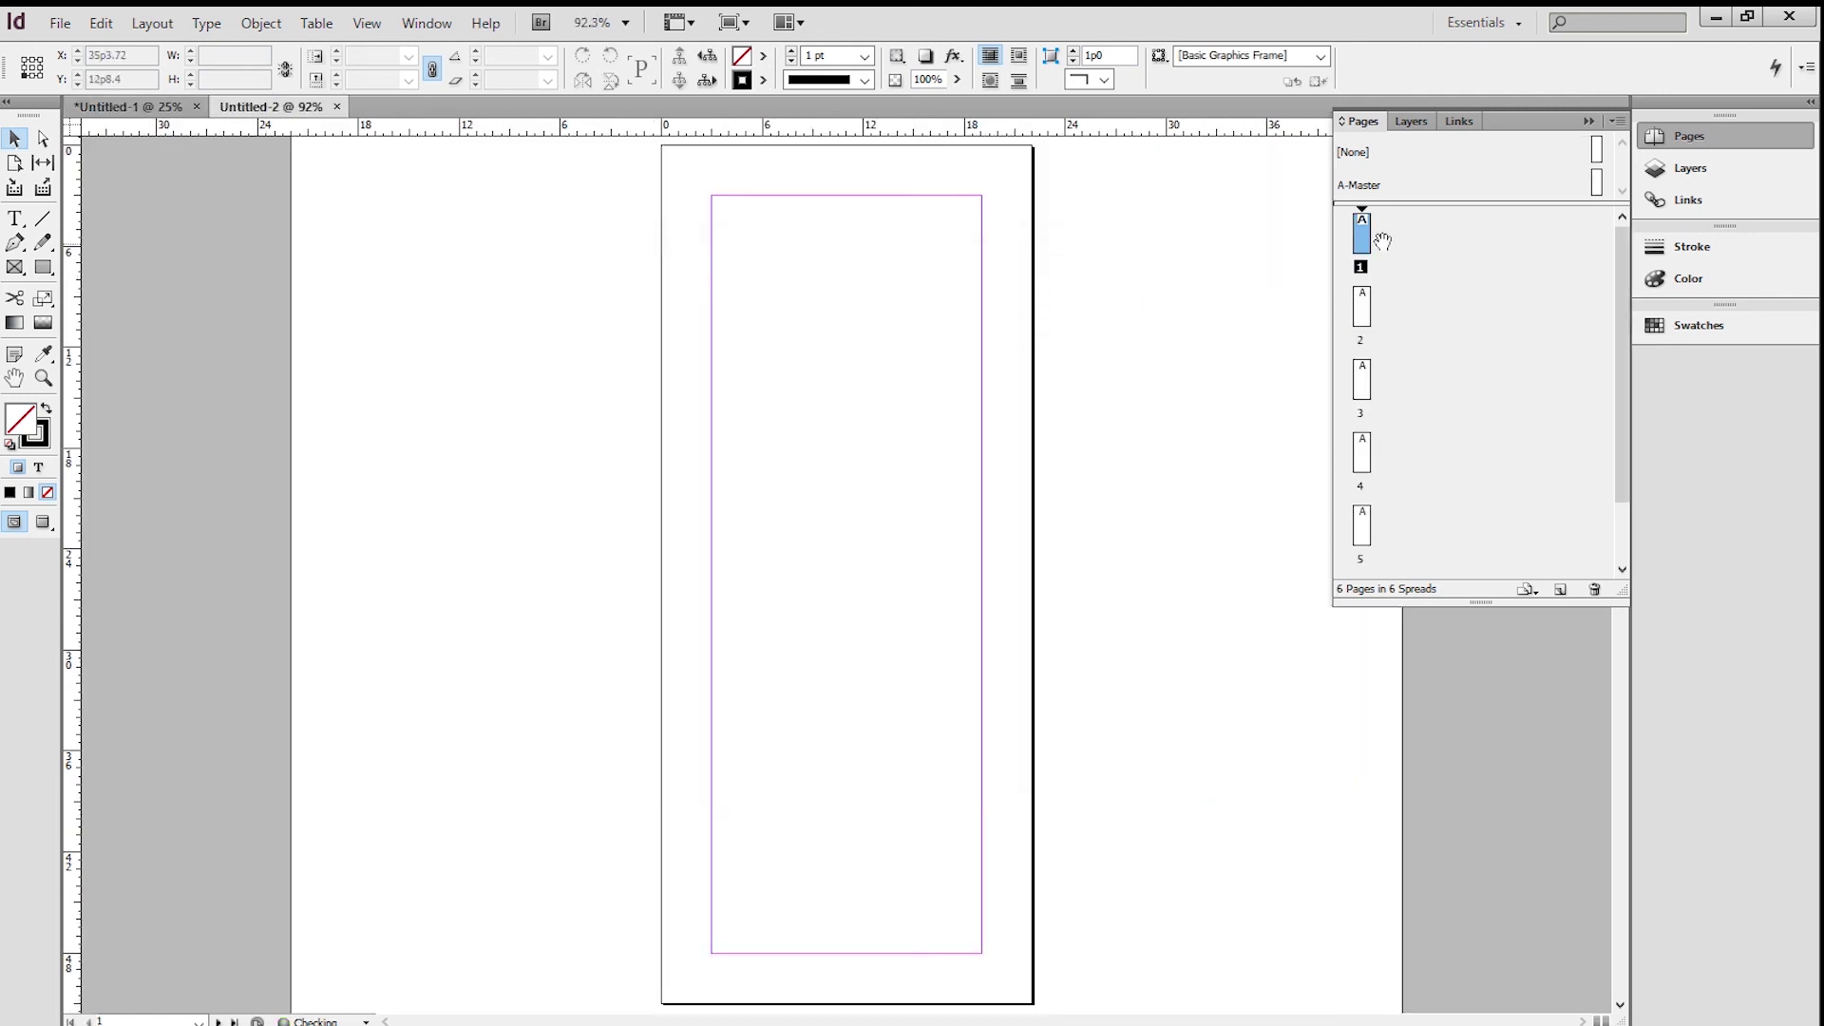
Try to move page 2 beside page 1 so that they share a spread
key("ctrl+minus")
key("ctrl+minus")
key("ctrl+minus")
key("ctrl+minus")
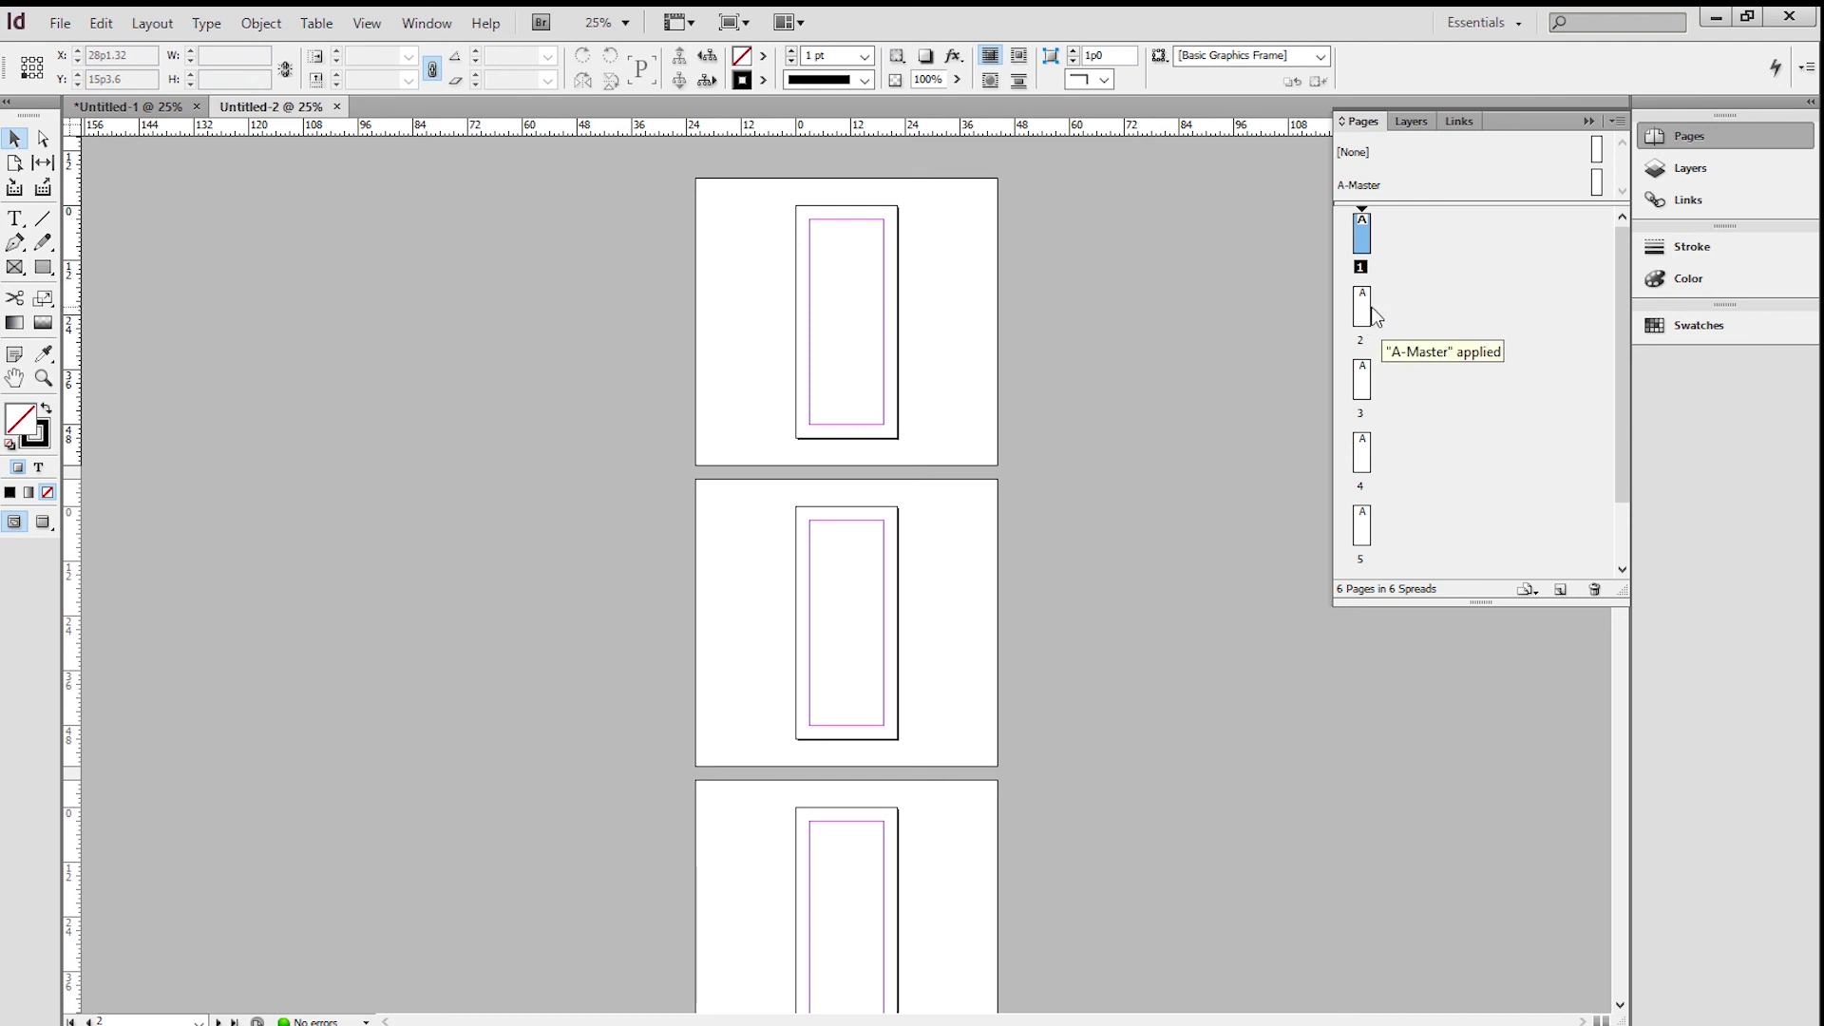
left_click_drag(1368, 316, 1357, 227)
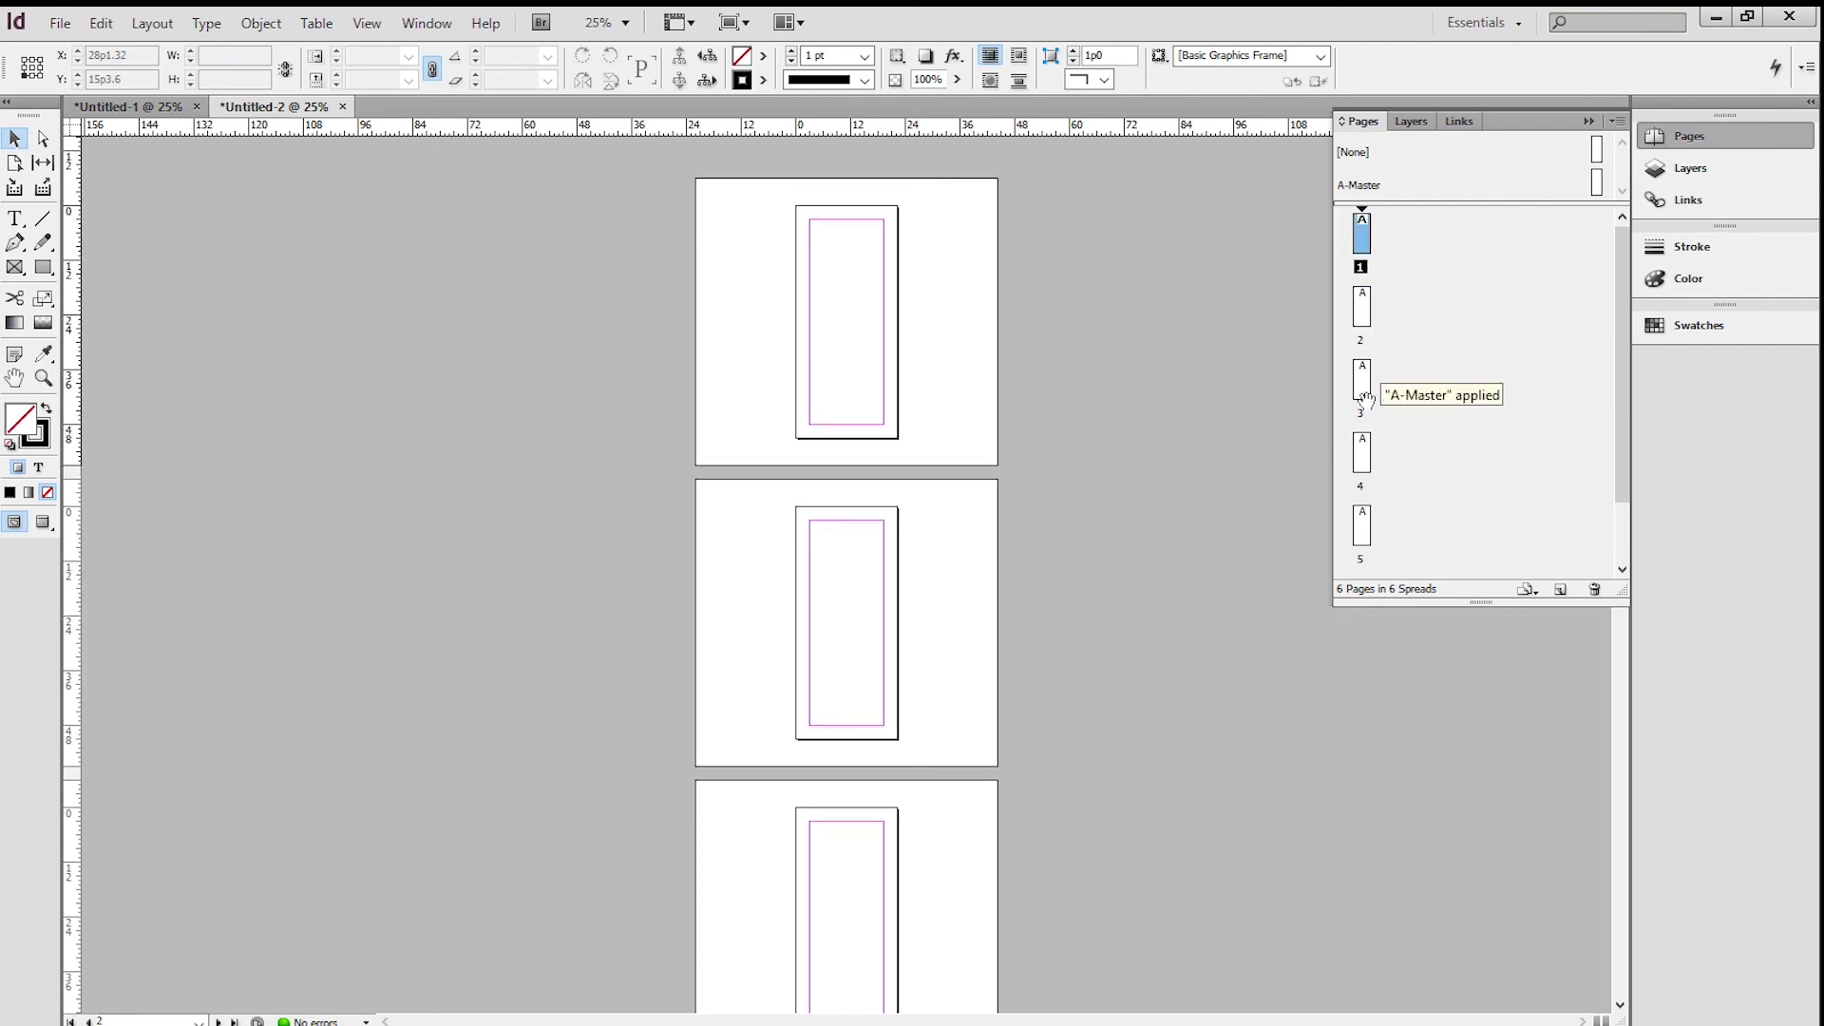
Turn off Allow Document Pages to Shuffle and arrange the six pages into two three-page spreads, 1-3 and 4-6
right_click(1404, 375)
right_click(1364, 239)
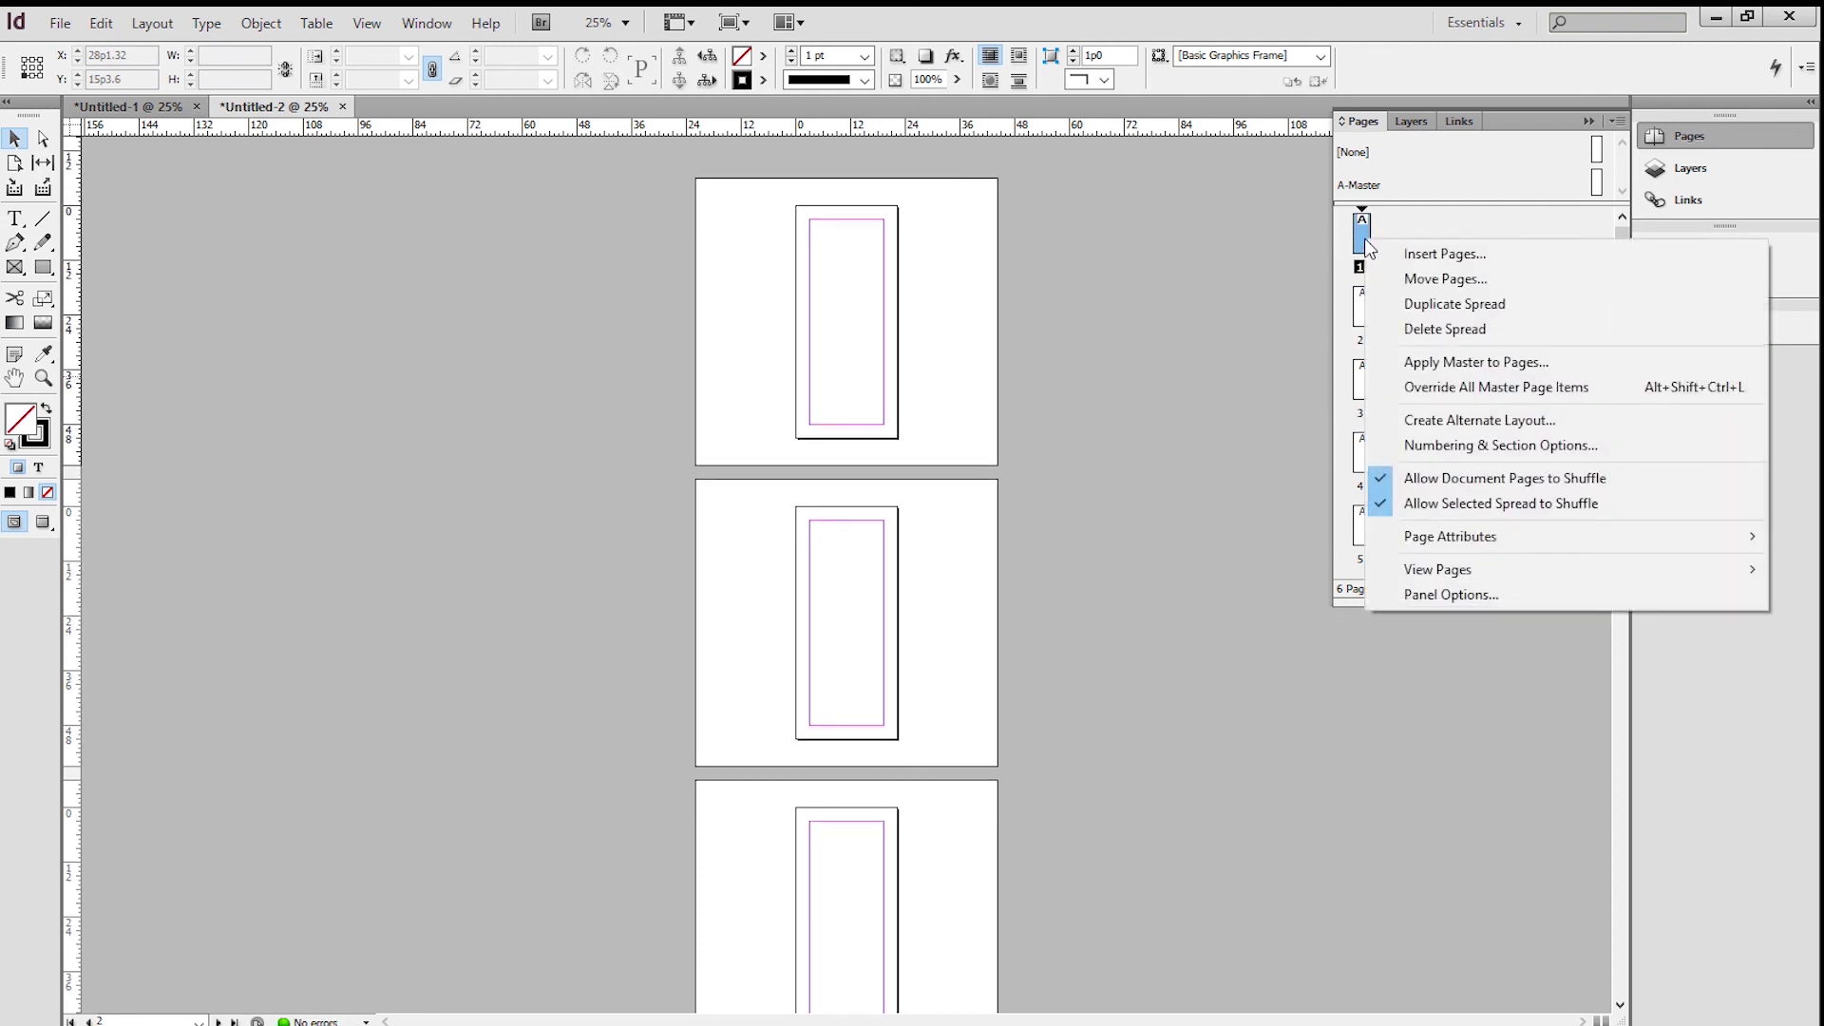
left_click(1394, 482)
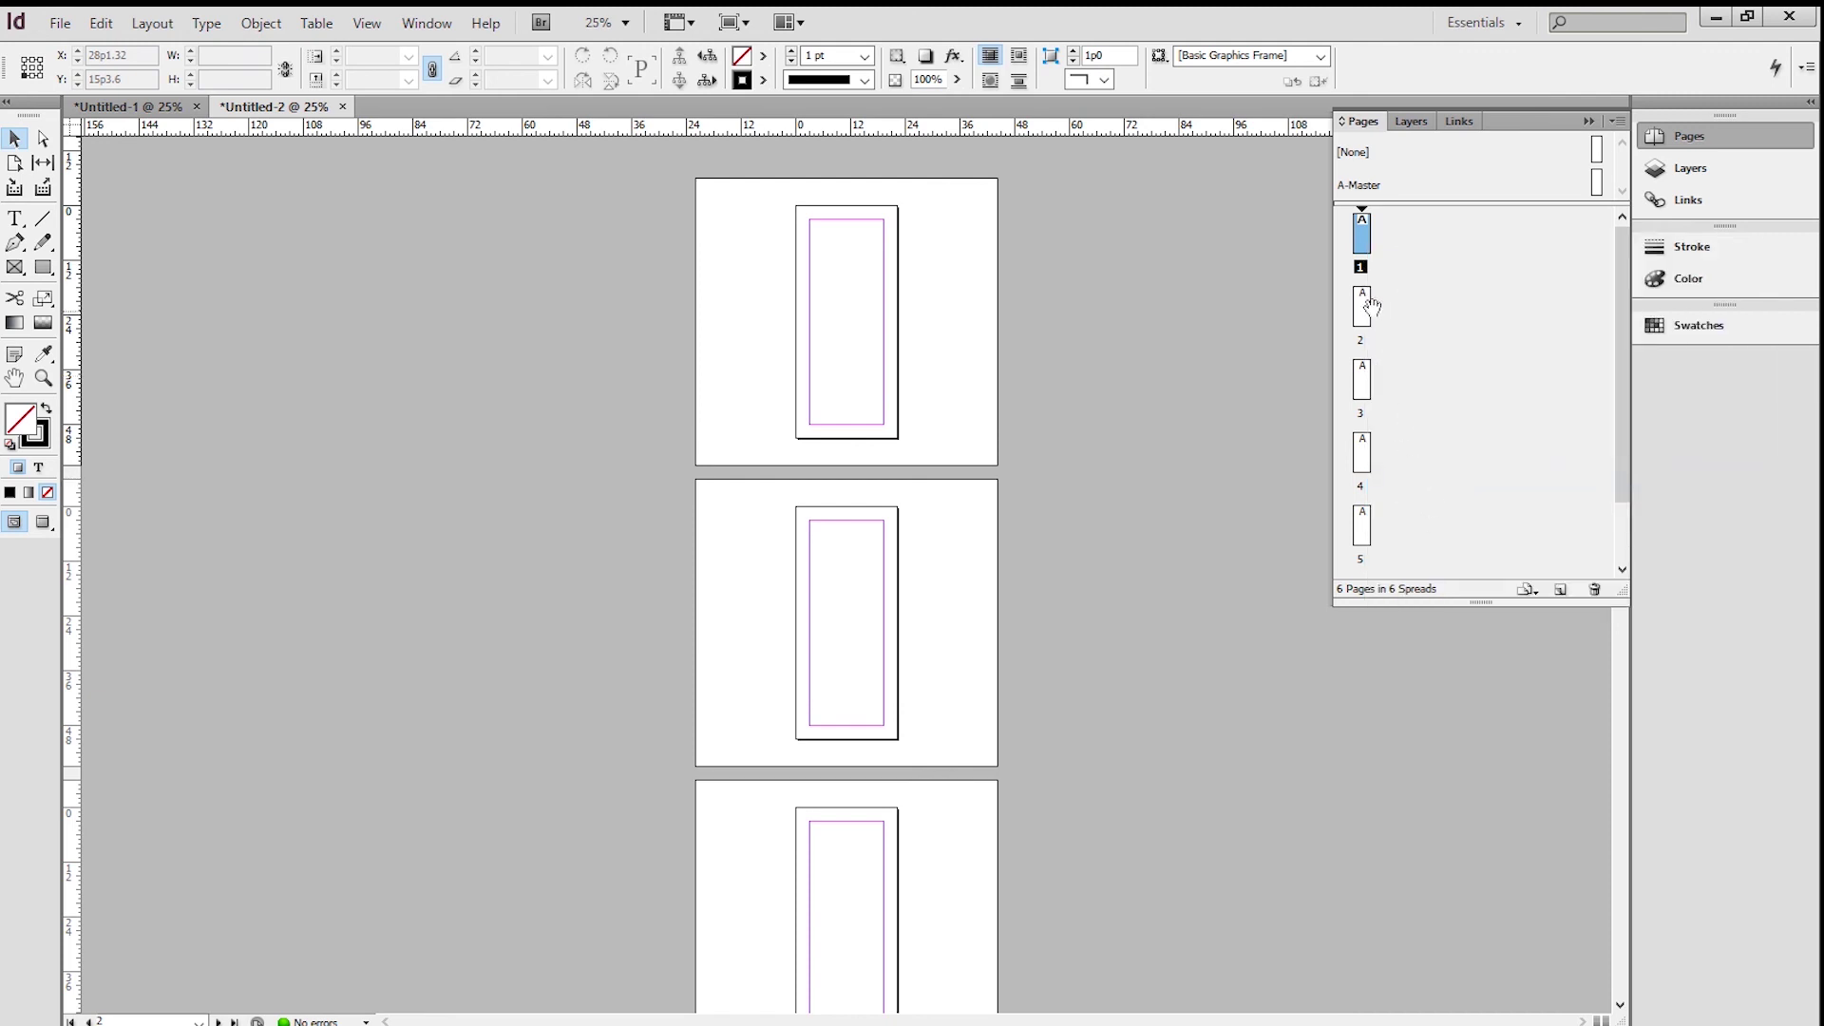
right_click(1363, 244)
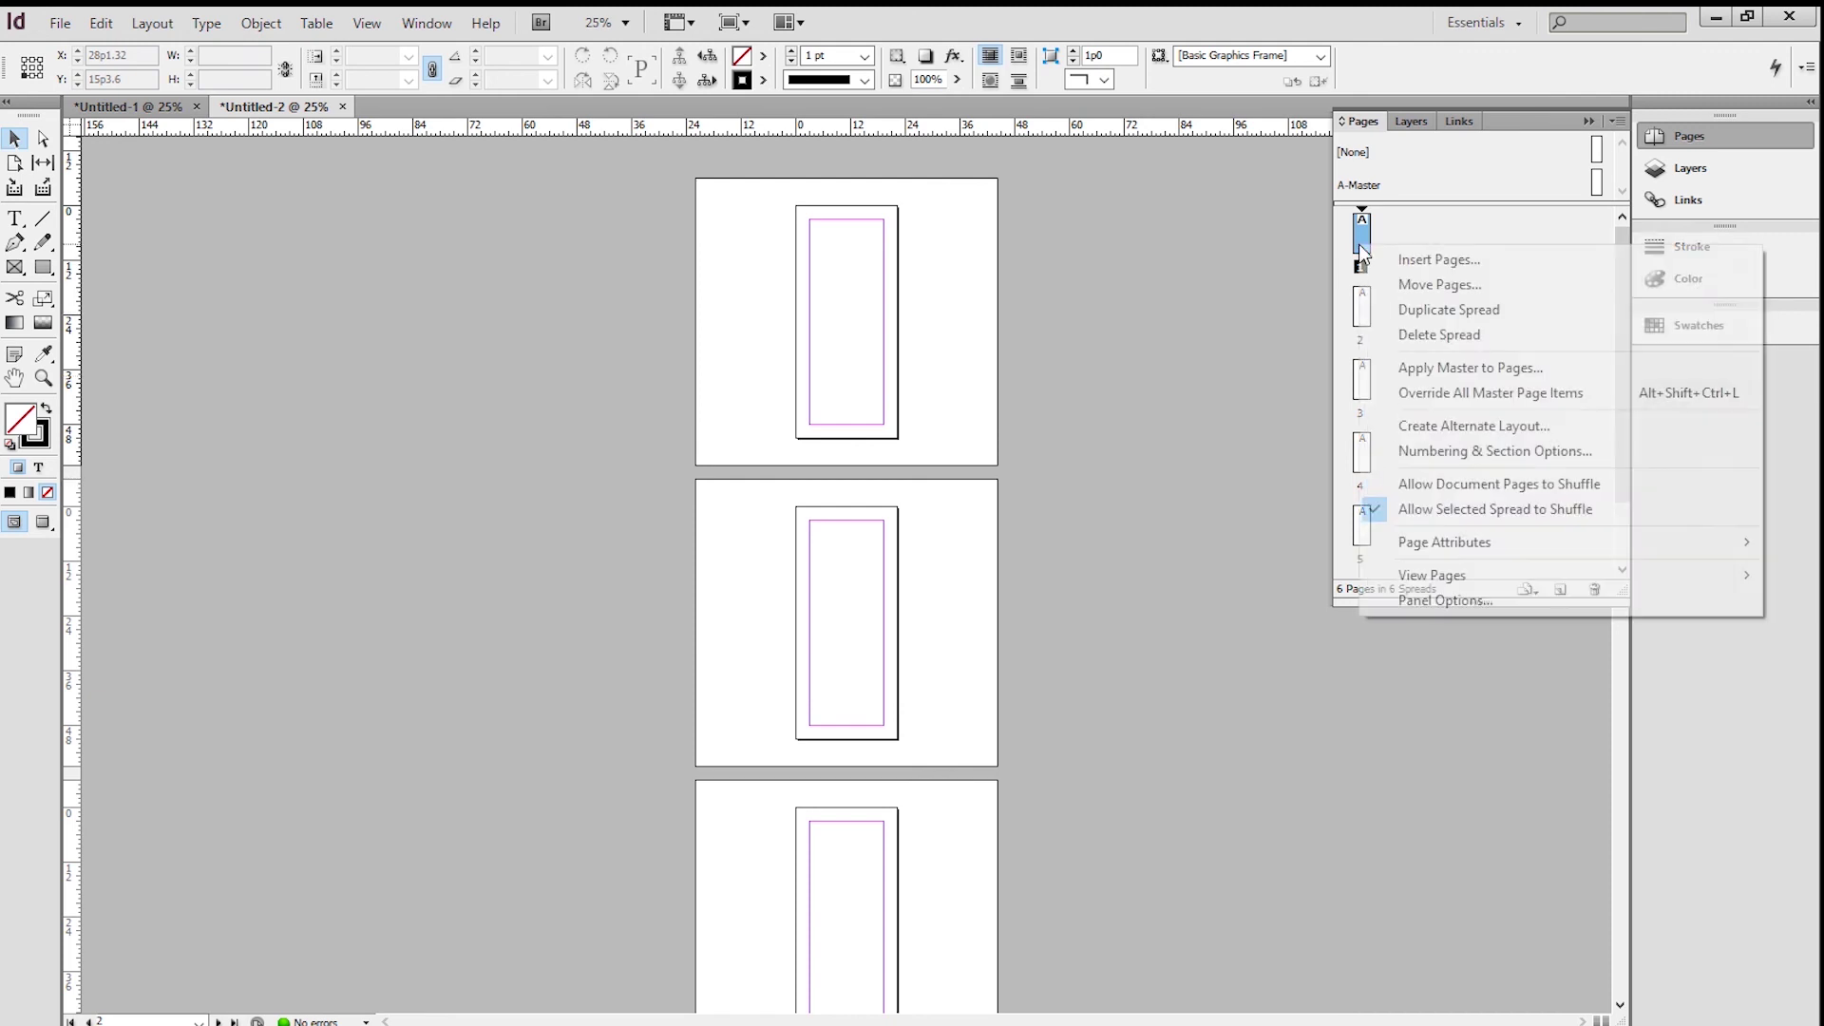
left_click(1488, 484)
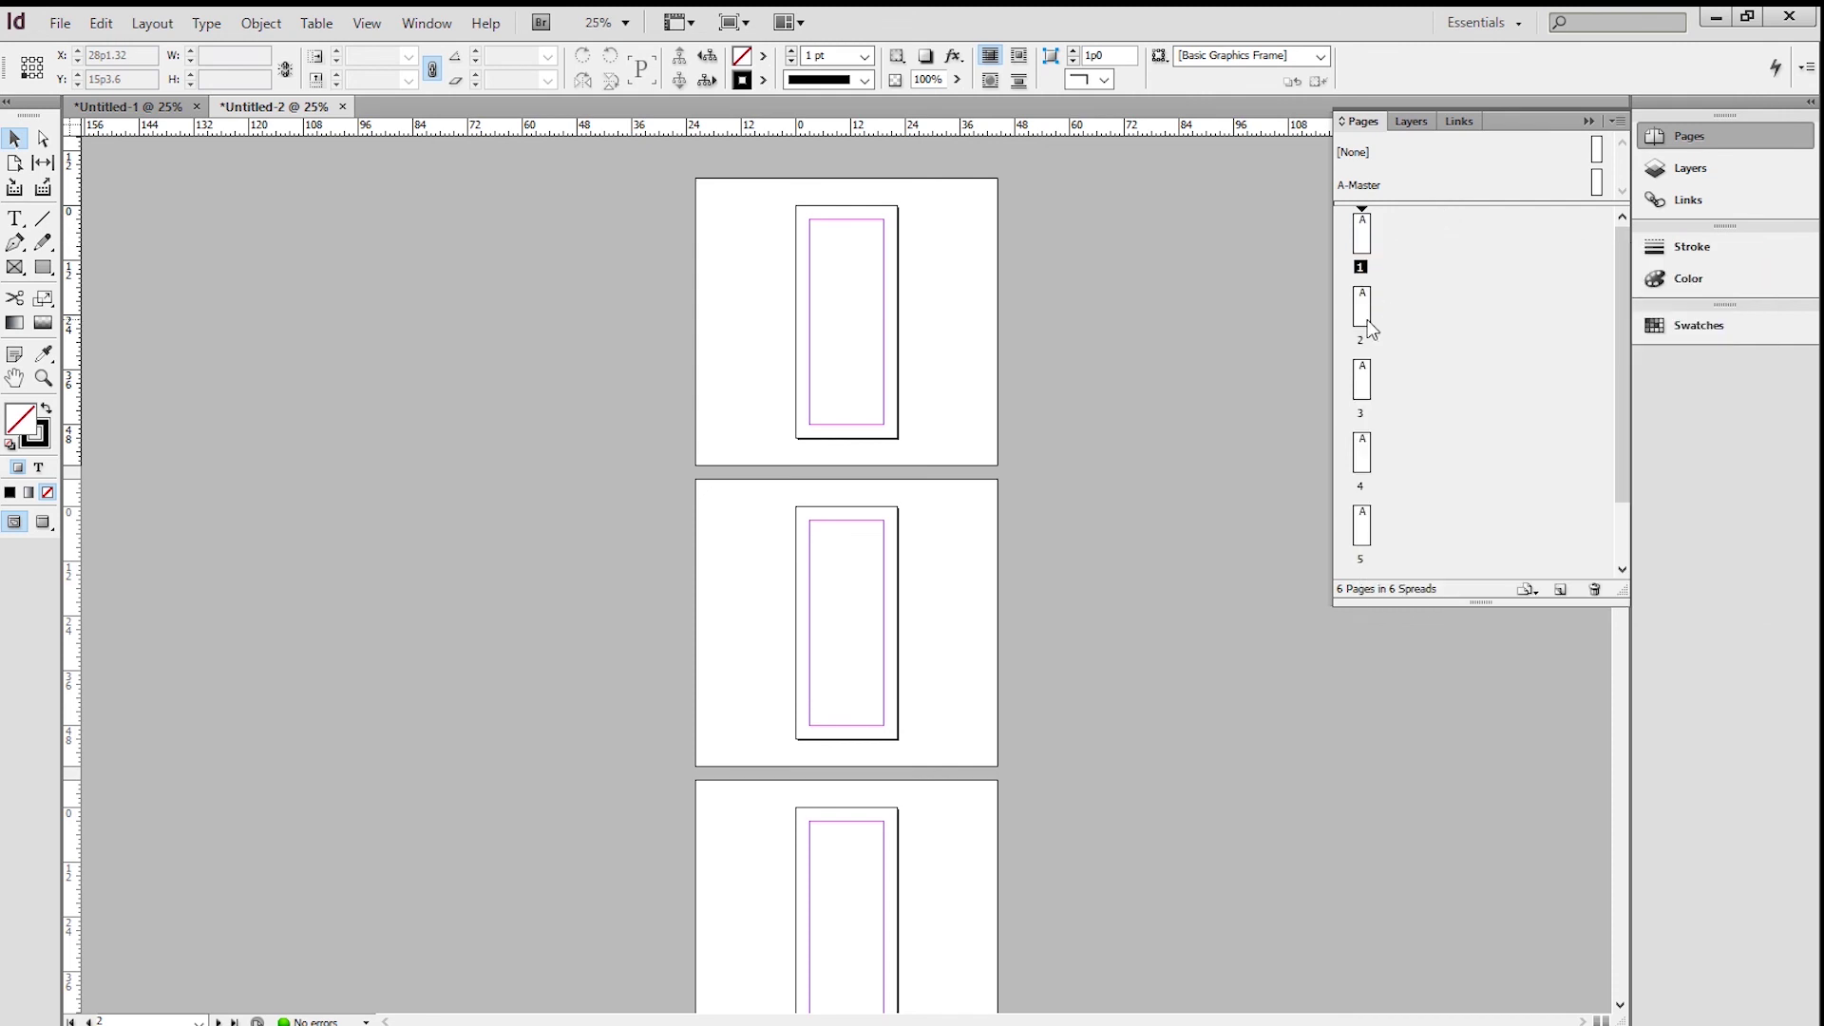
left_click_drag(1371, 330, 1398, 249)
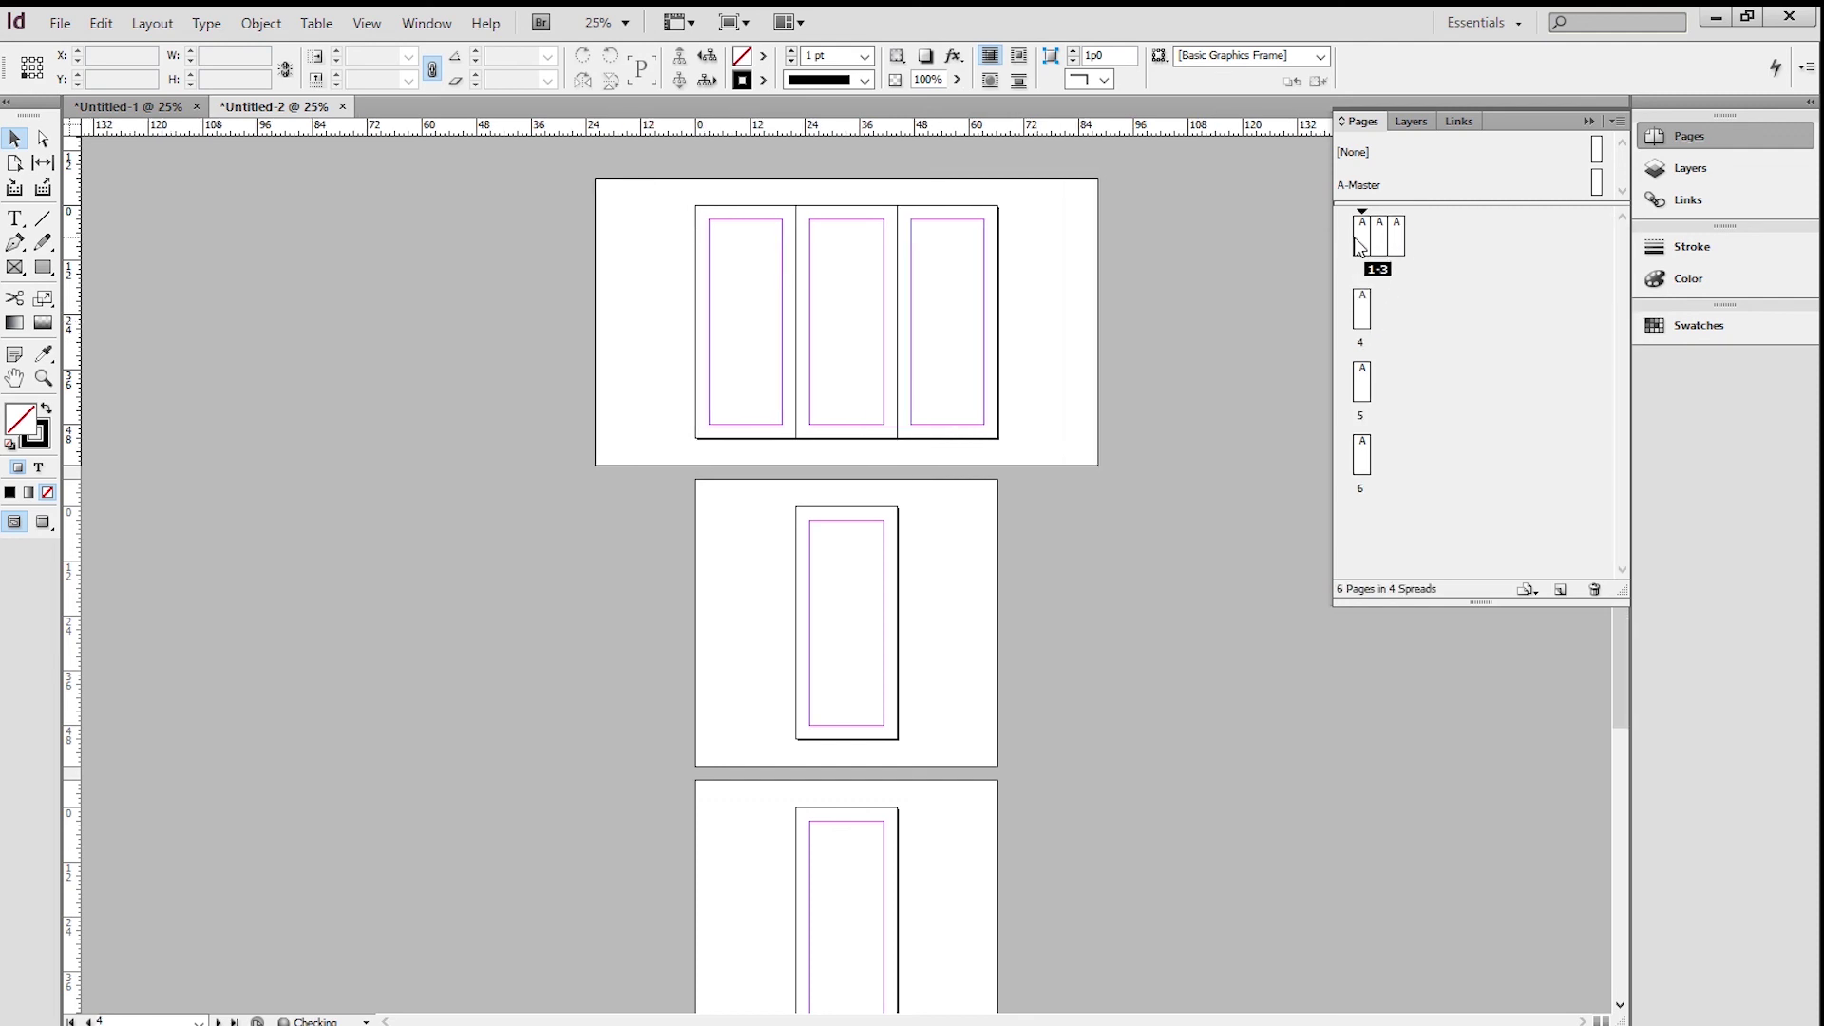
left_click_drag(1361, 382, 1399, 317)
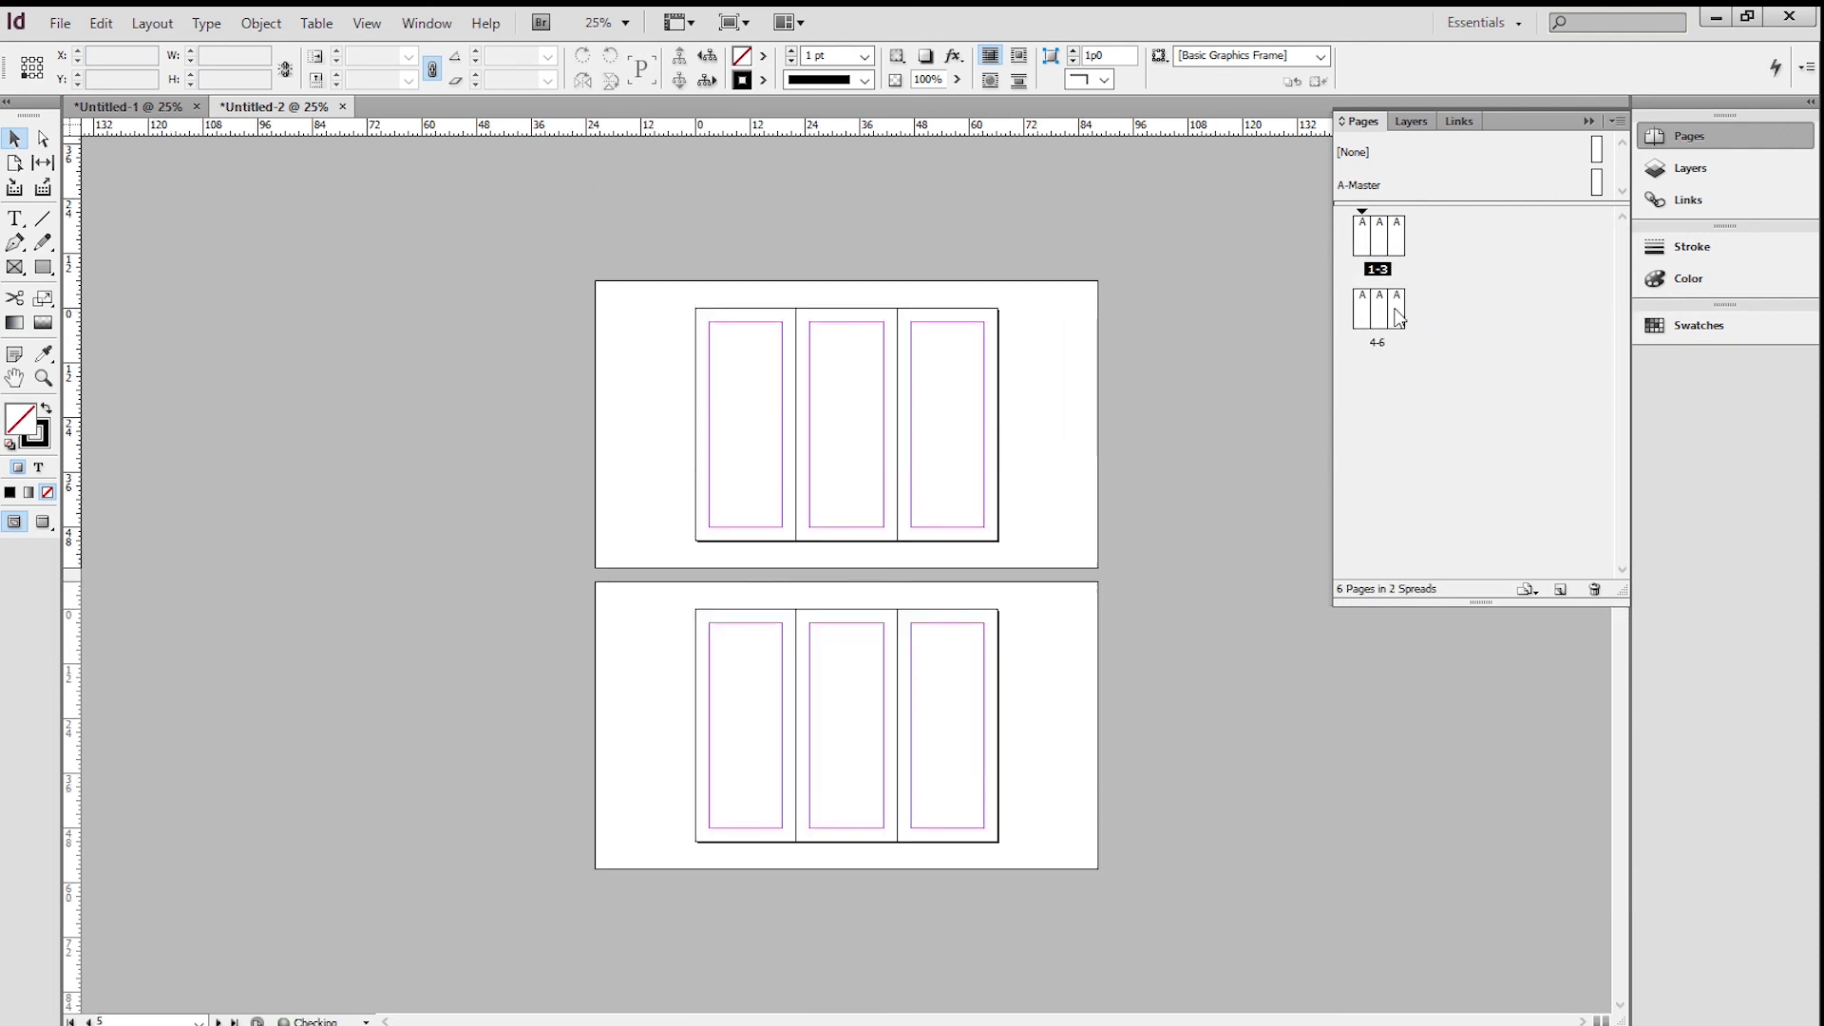
Create a text frame about 13p10 by 10p10 near the top of page 3 with the text "FRONT" at 40 pt
key("ctrl+=")
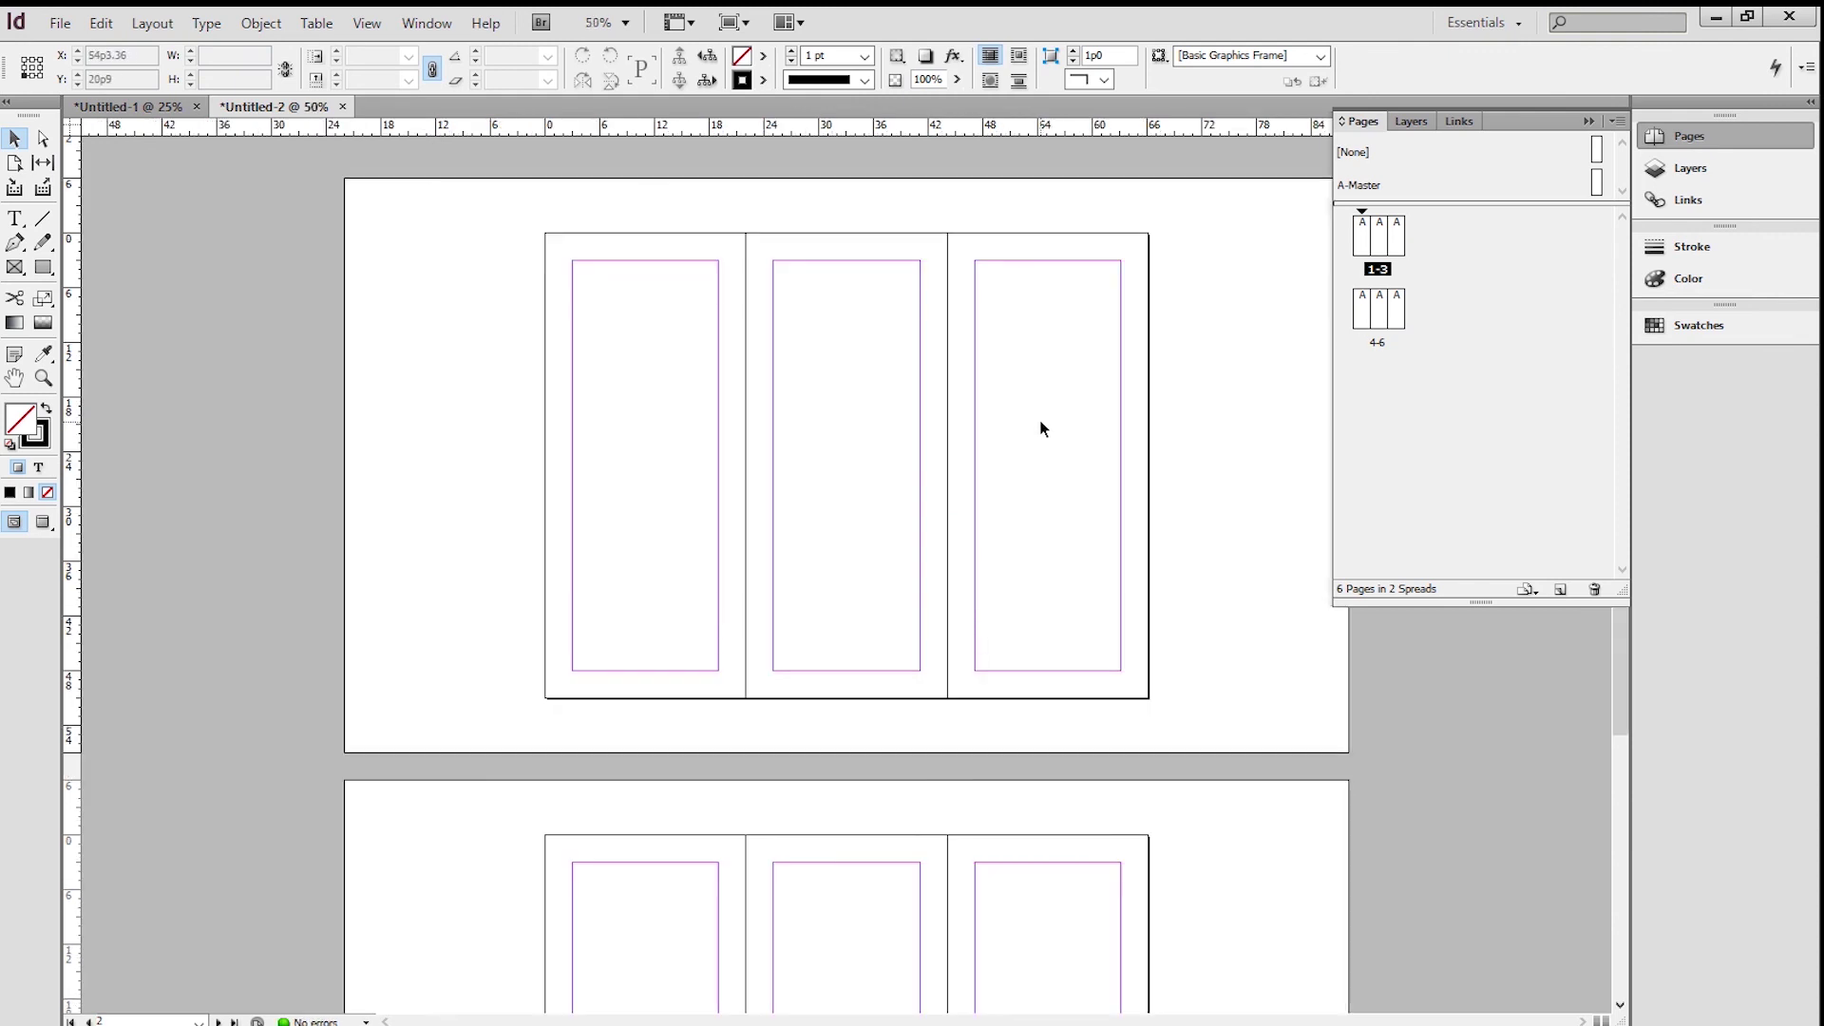
mouse_move(1009, 557)
left_mouse_down()
mouse_move(1006, 481)
mouse_move(1005, 534)
left_mouse_up()
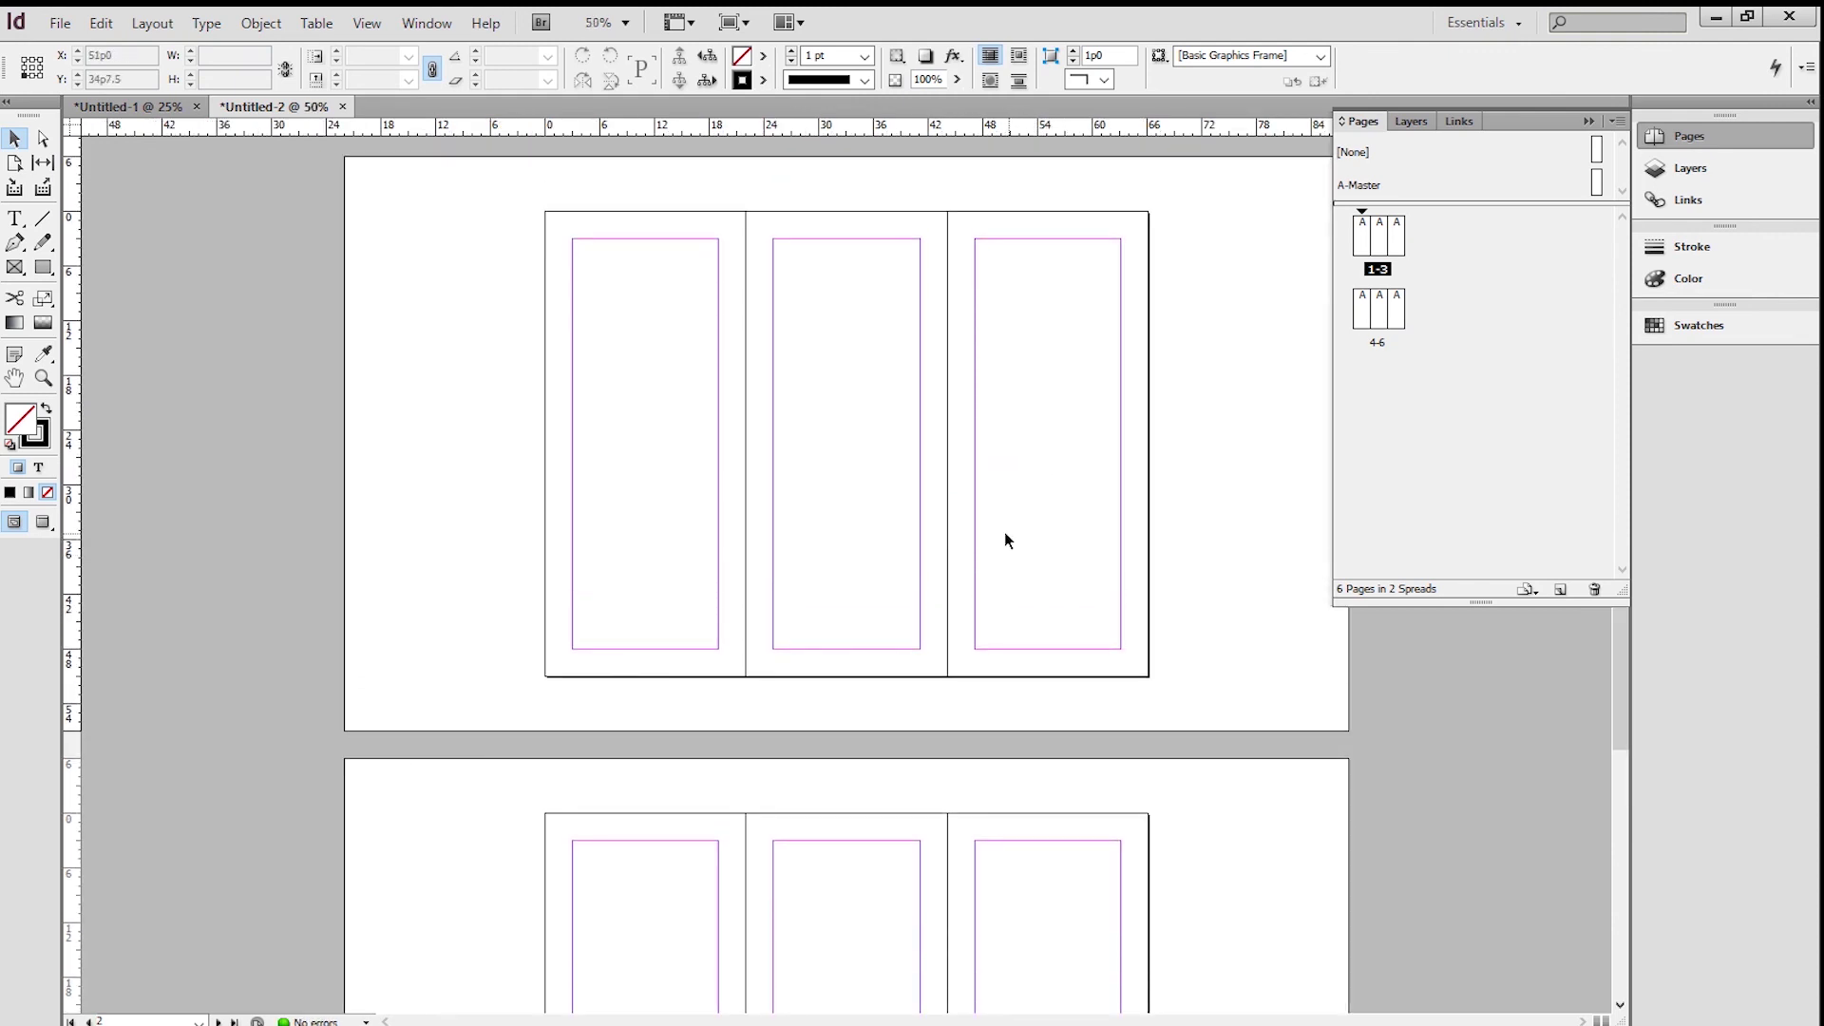
left_click(14, 219)
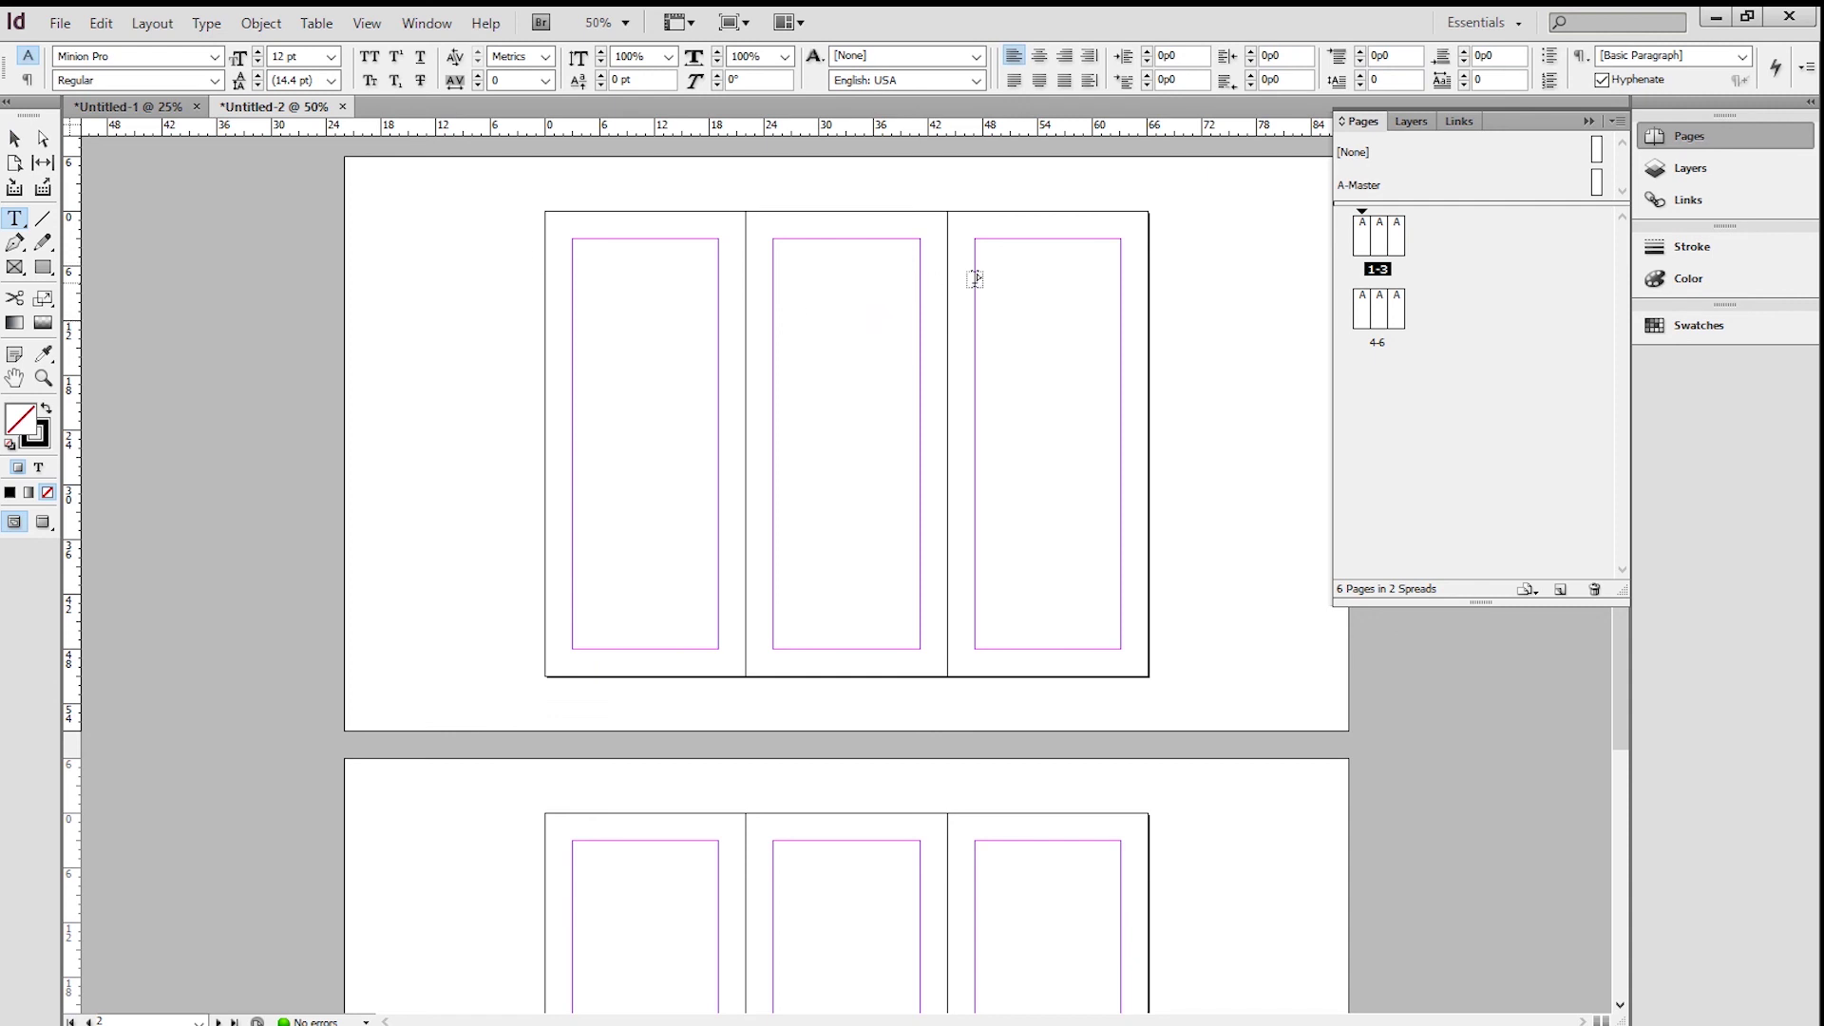
left_click_drag(987, 271, 1114, 372)
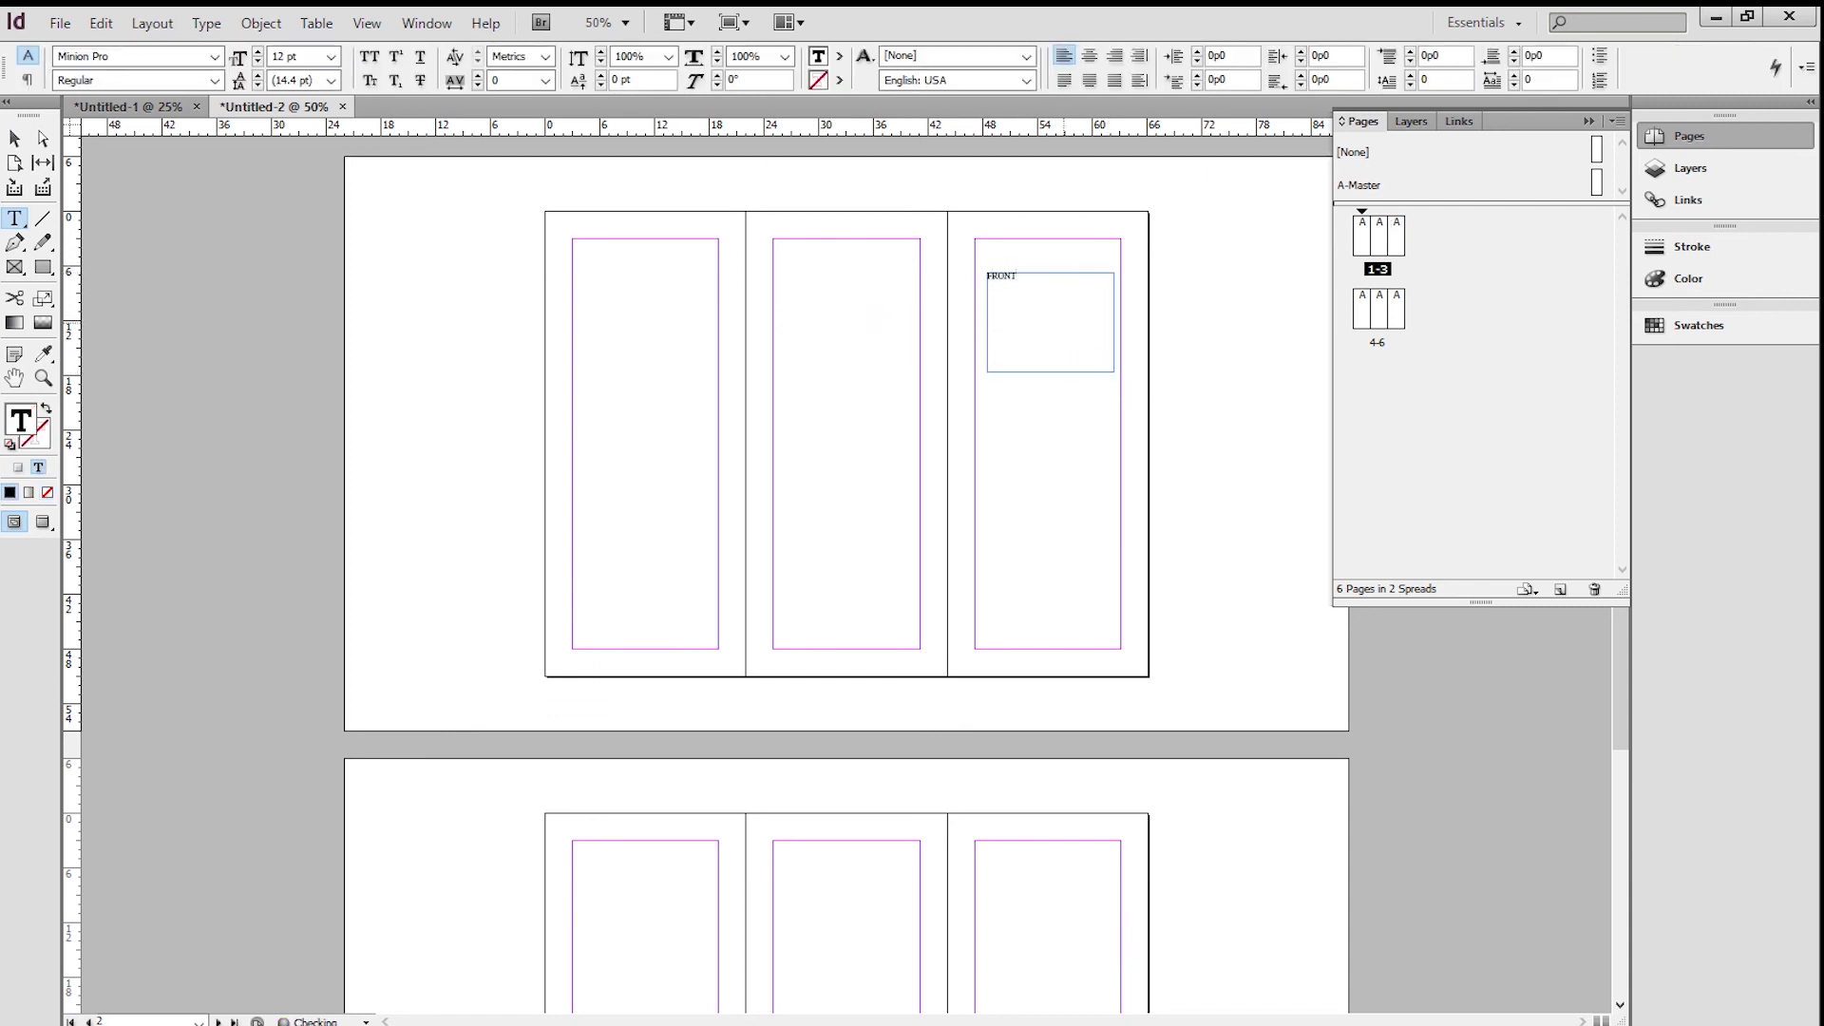
key("ctrl+a")
left_click(255, 52)
type("40")
key("Return")
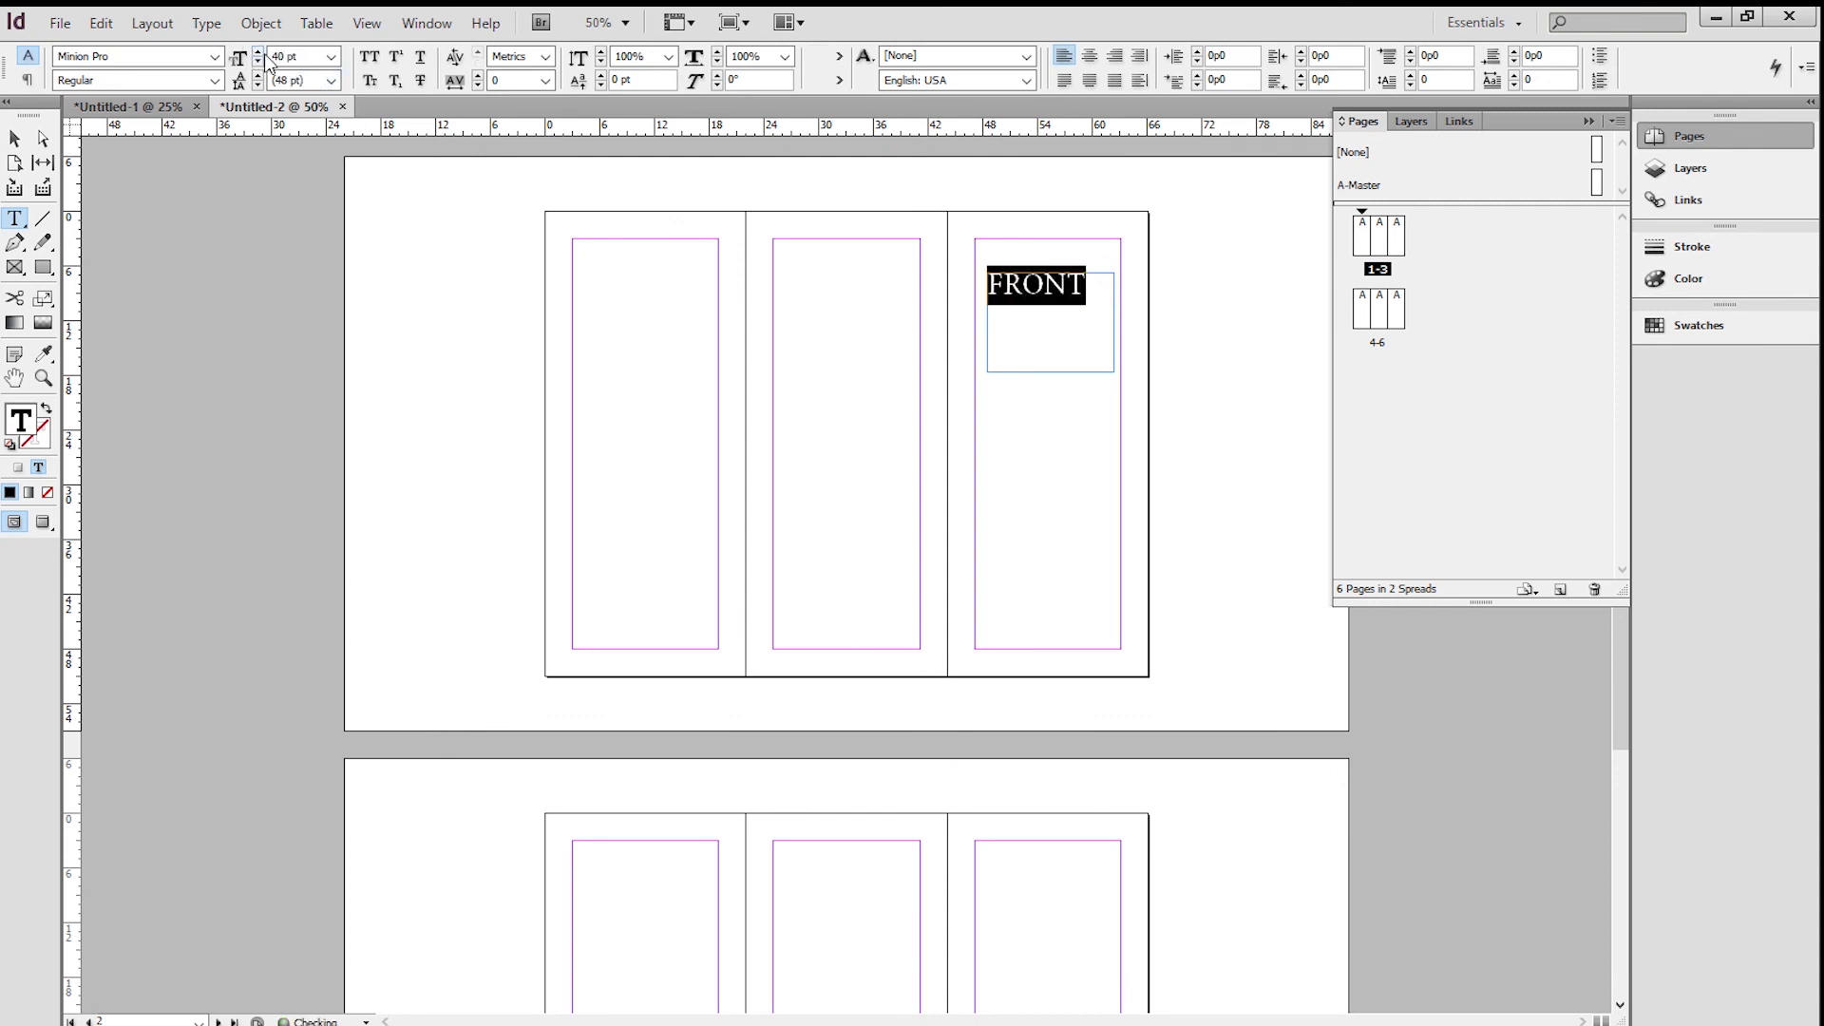
Duplicate the FRONT frame onto pages 2 and 1, and change the page 2 copy's text to "BACK"
left_click(14, 138)
left_click(1051, 292)
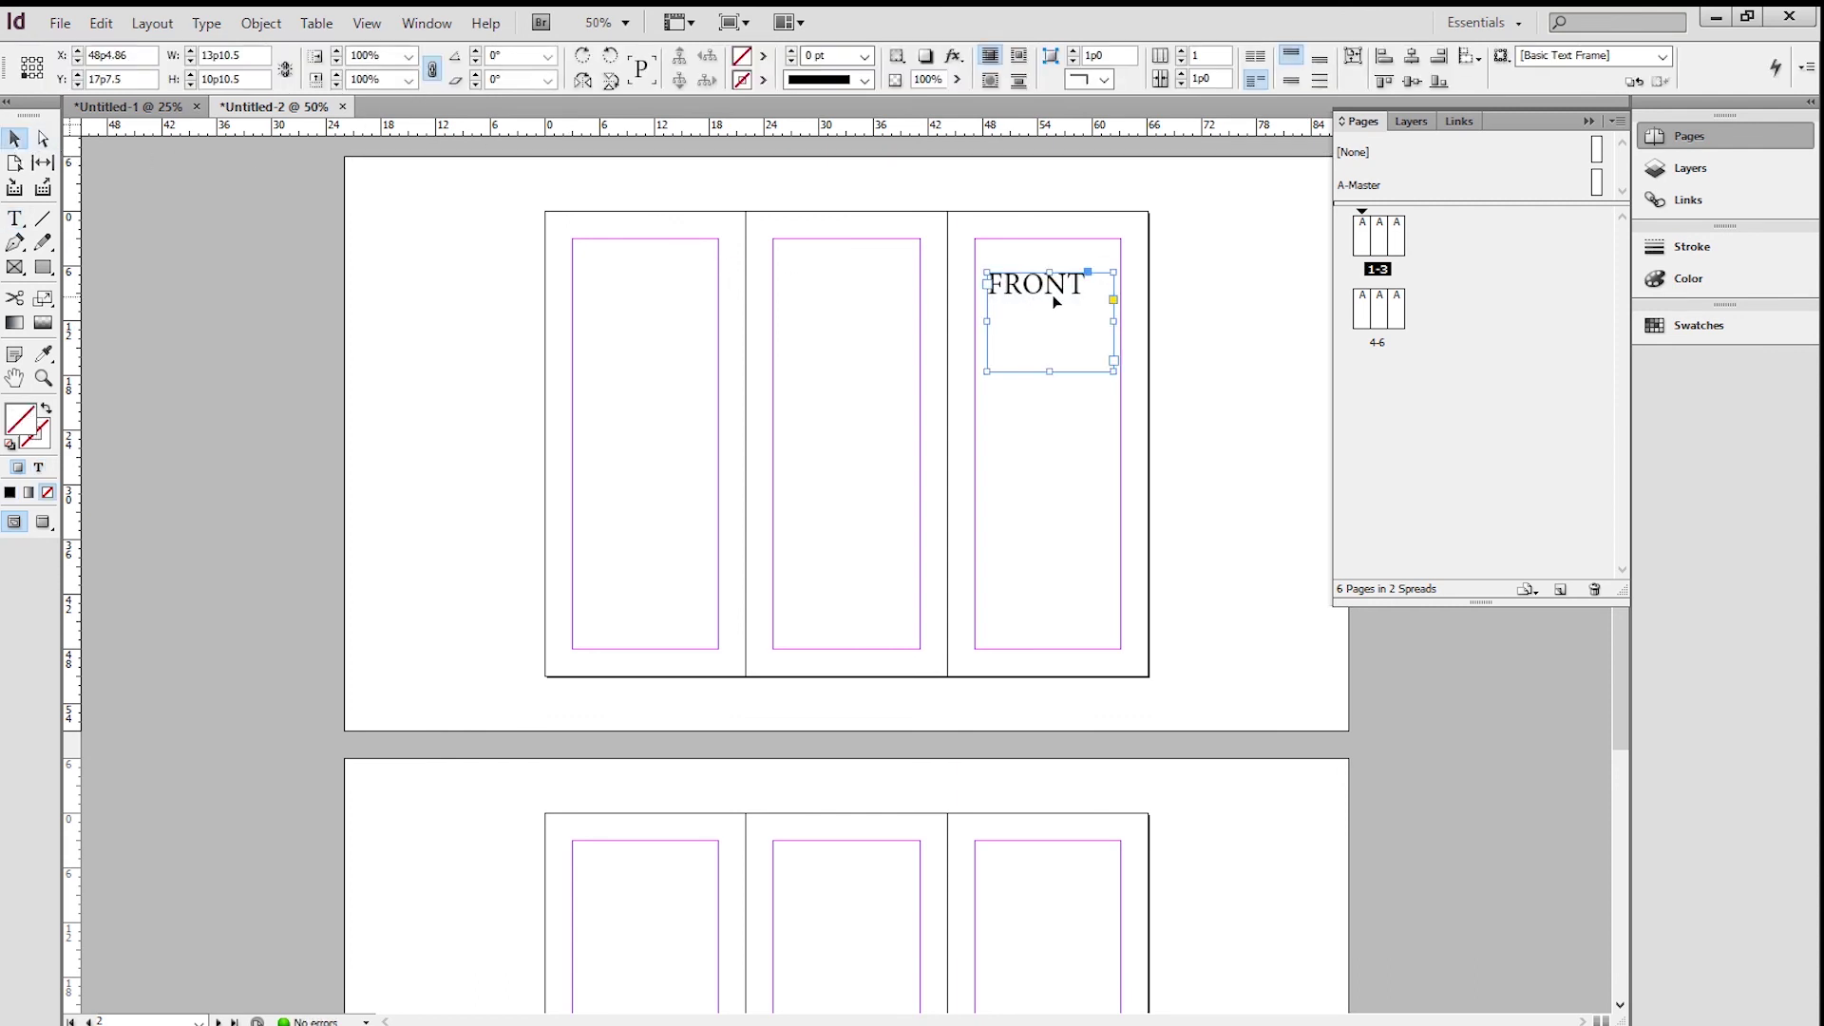
left_click_drag(1083, 298, 664, 316)
double_click(832, 293)
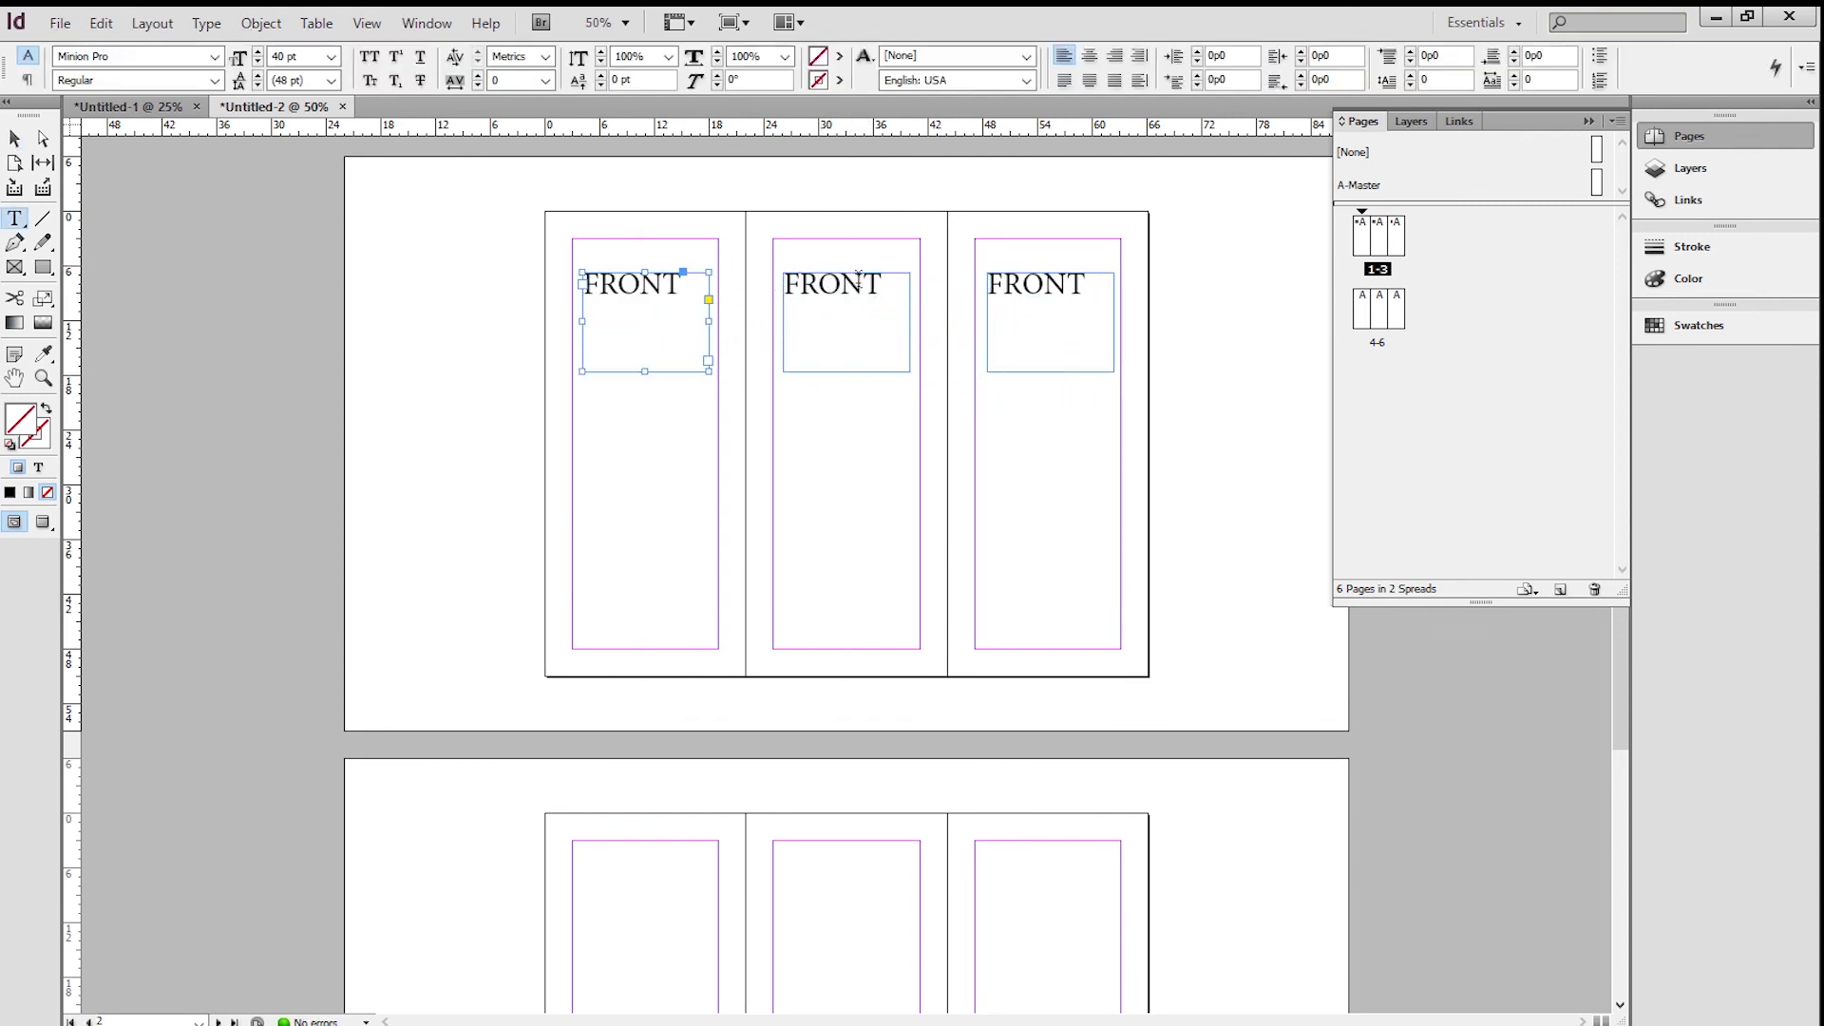
double_click(832, 287)
type("BACK")
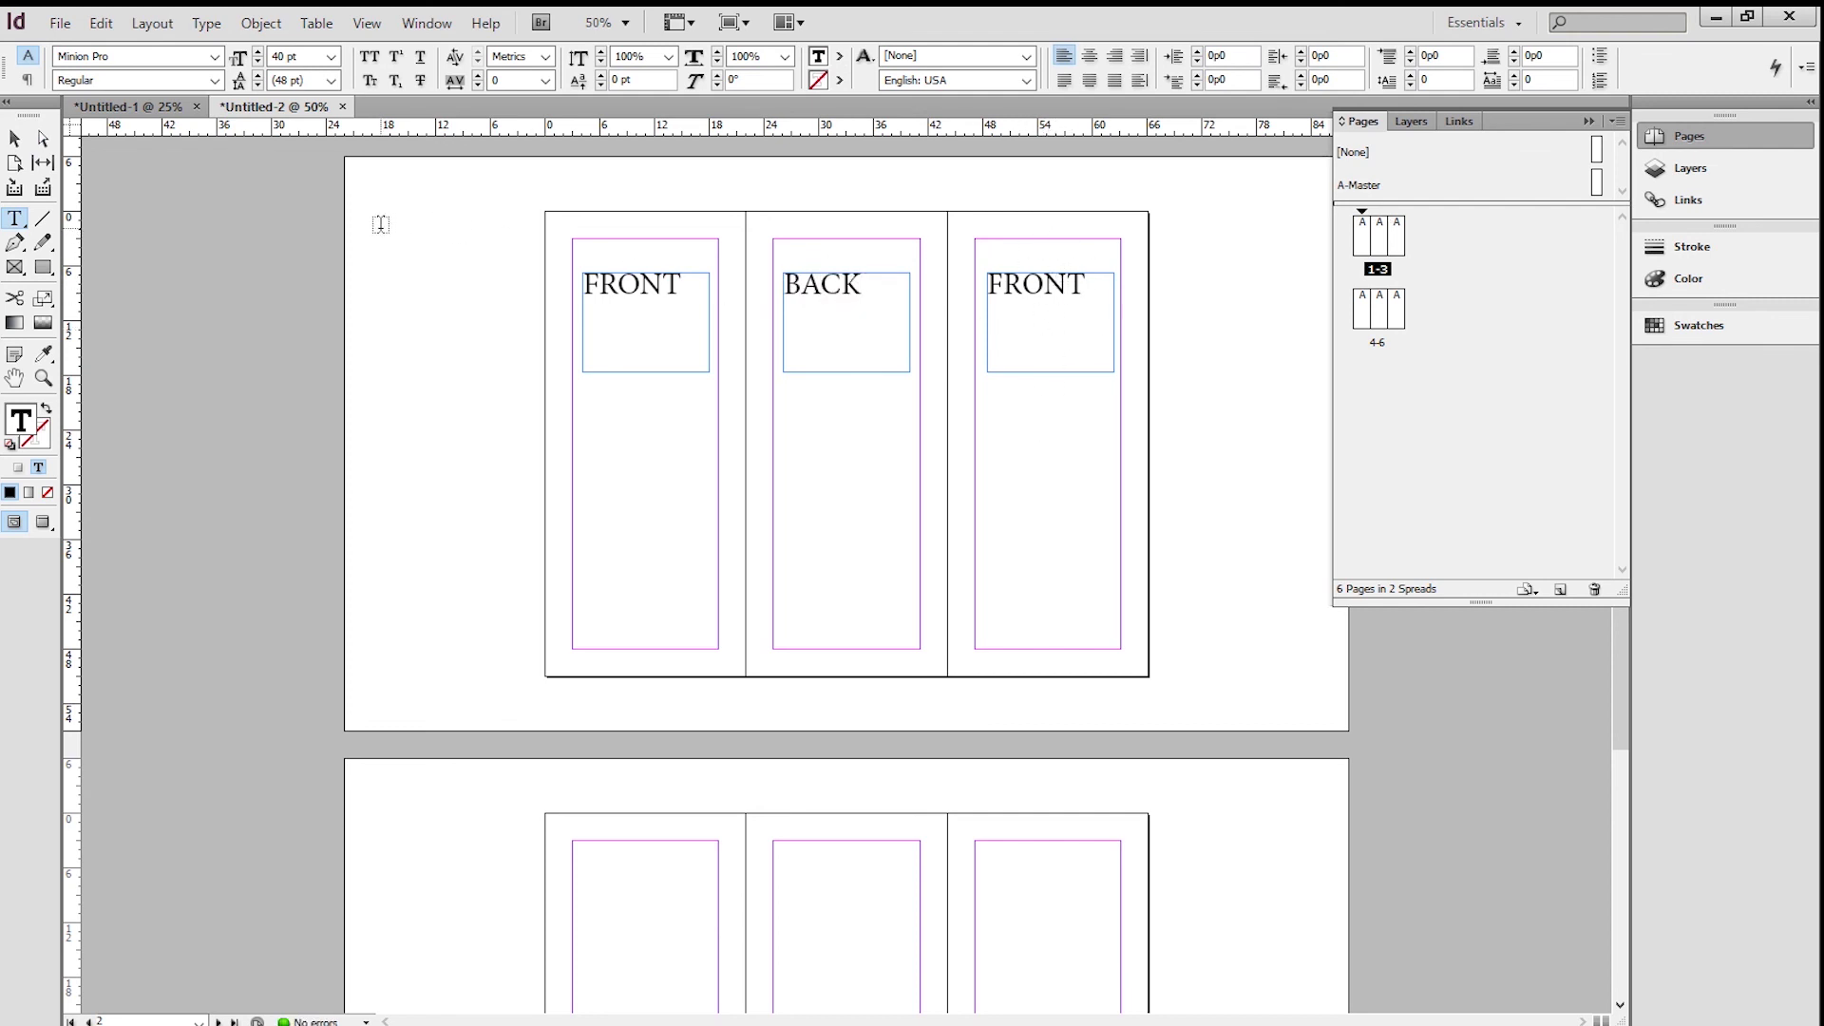
key("Escape")
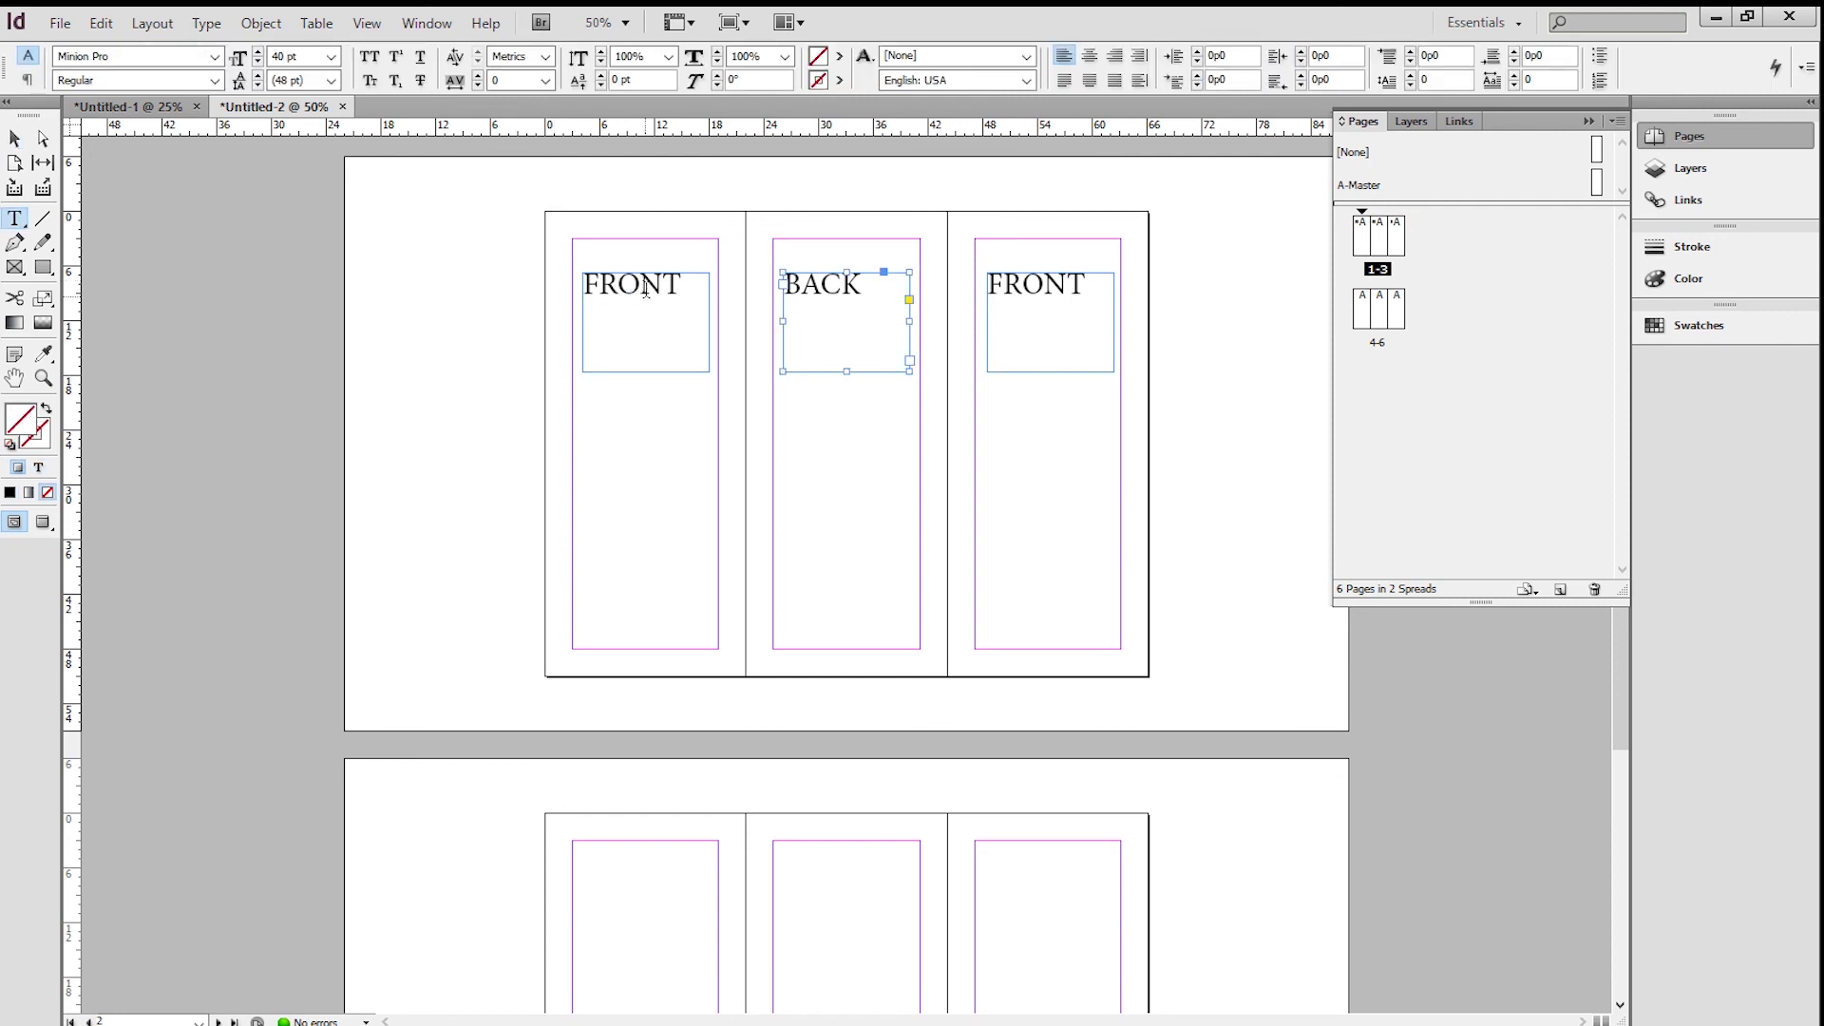
Change the text of the copied FRONT frame on page 1 to "first page"
double_click(646, 289)
type("first pa")
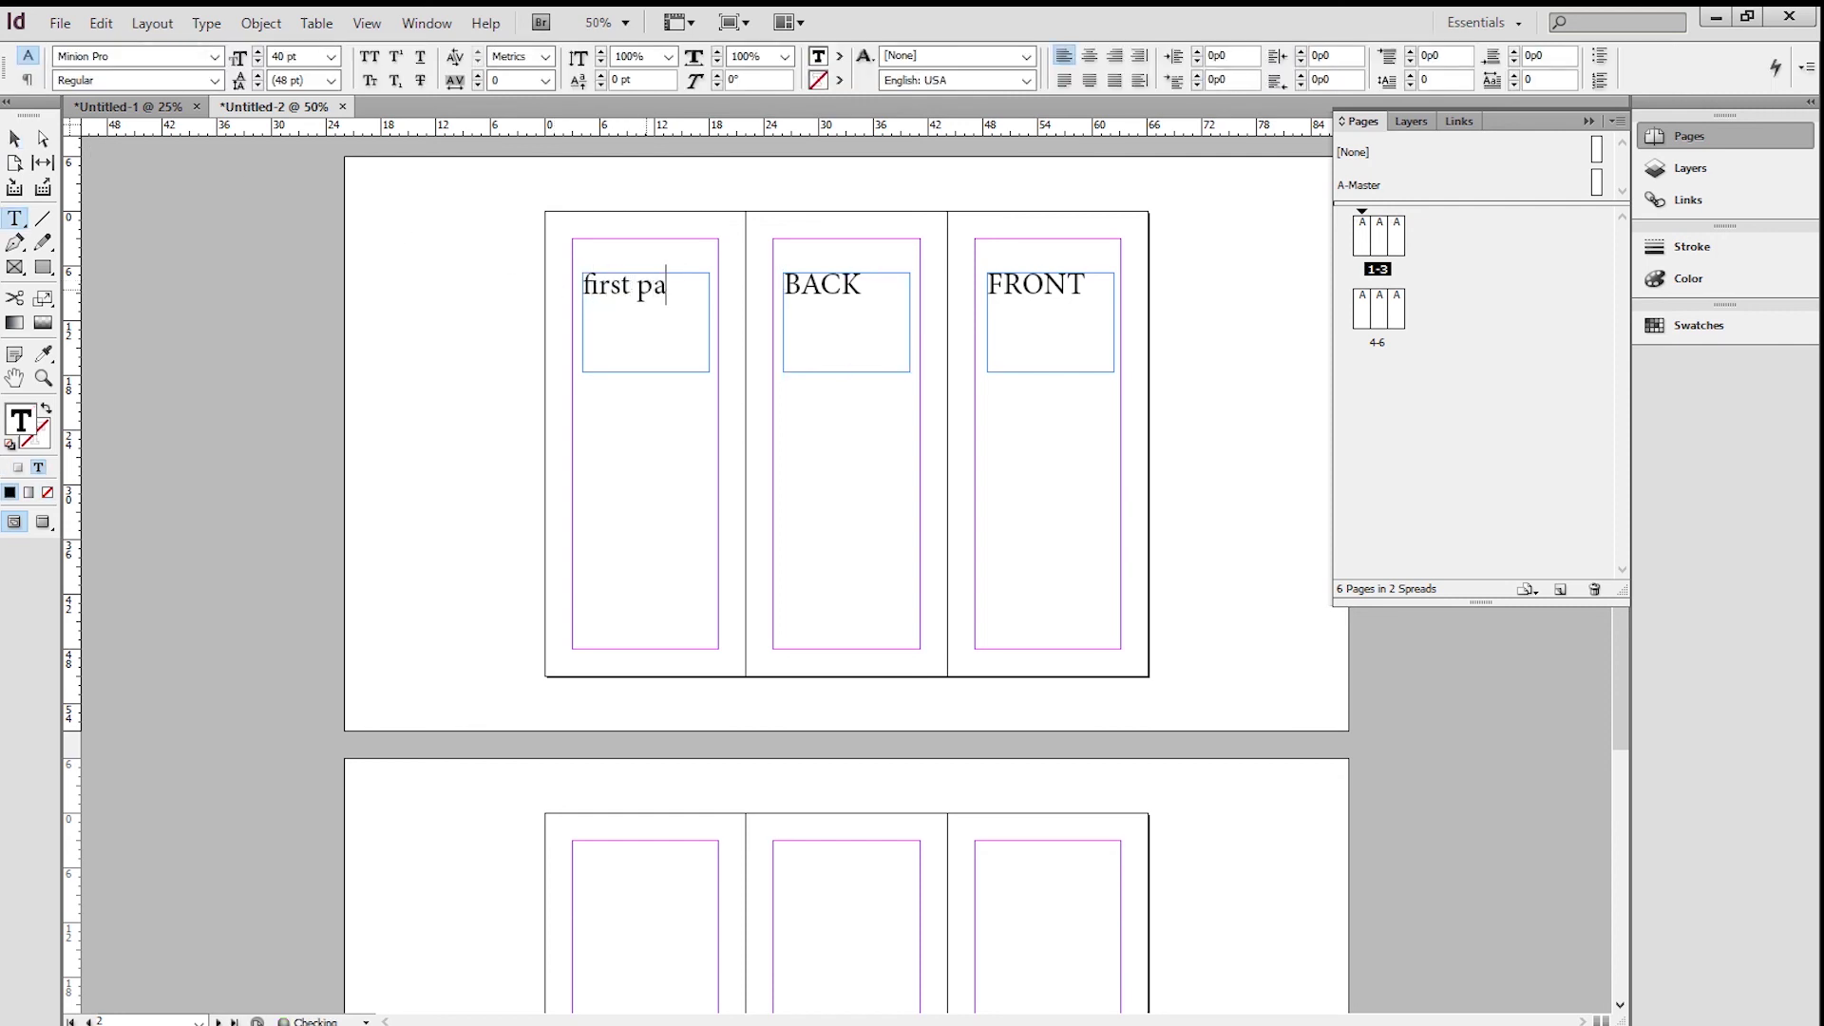
type("ge")
left_click(14, 139)
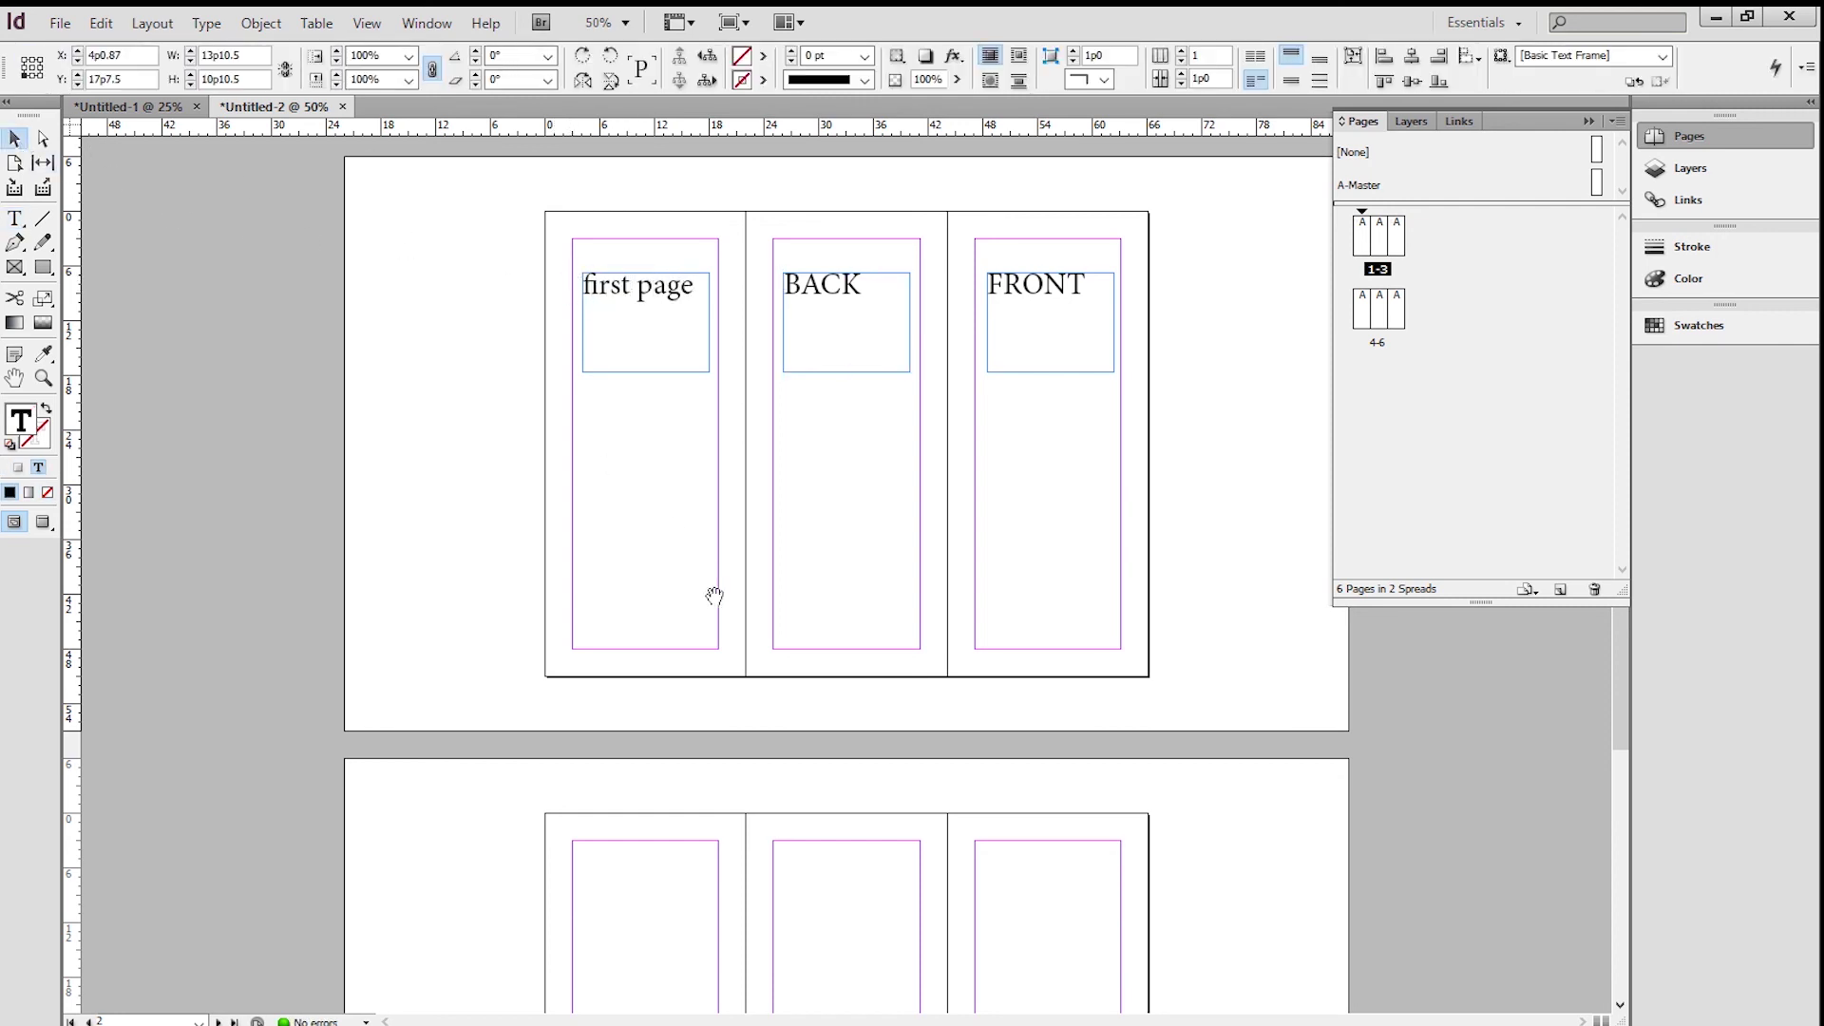
Create a text frame about 17p0 by 7p10 near the top of page 4 with the text "inside A" at 40 pt
left_click_drag(714, 595, 709, 367)
key("t")
left_click_drag(573, 615, 727, 685)
type("Inside A")
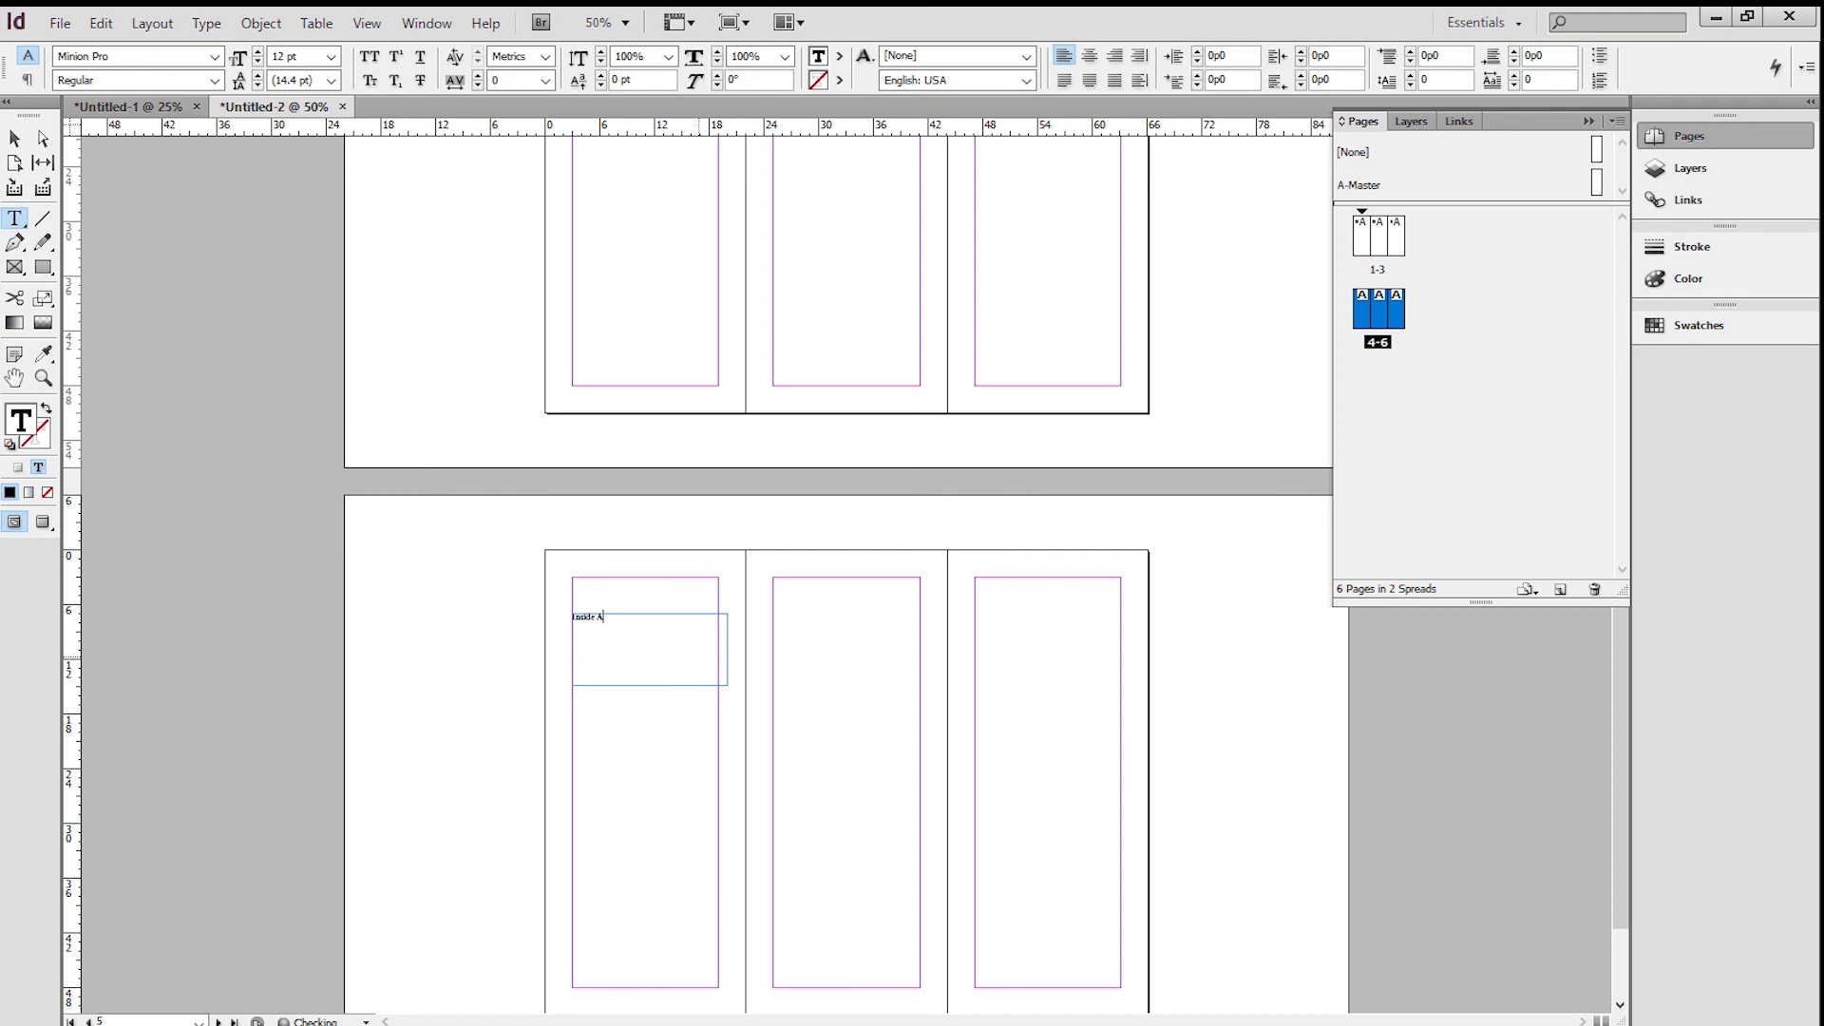
key("ctrl+a")
left_click_drag(302, 59, 259, 62)
type("40")
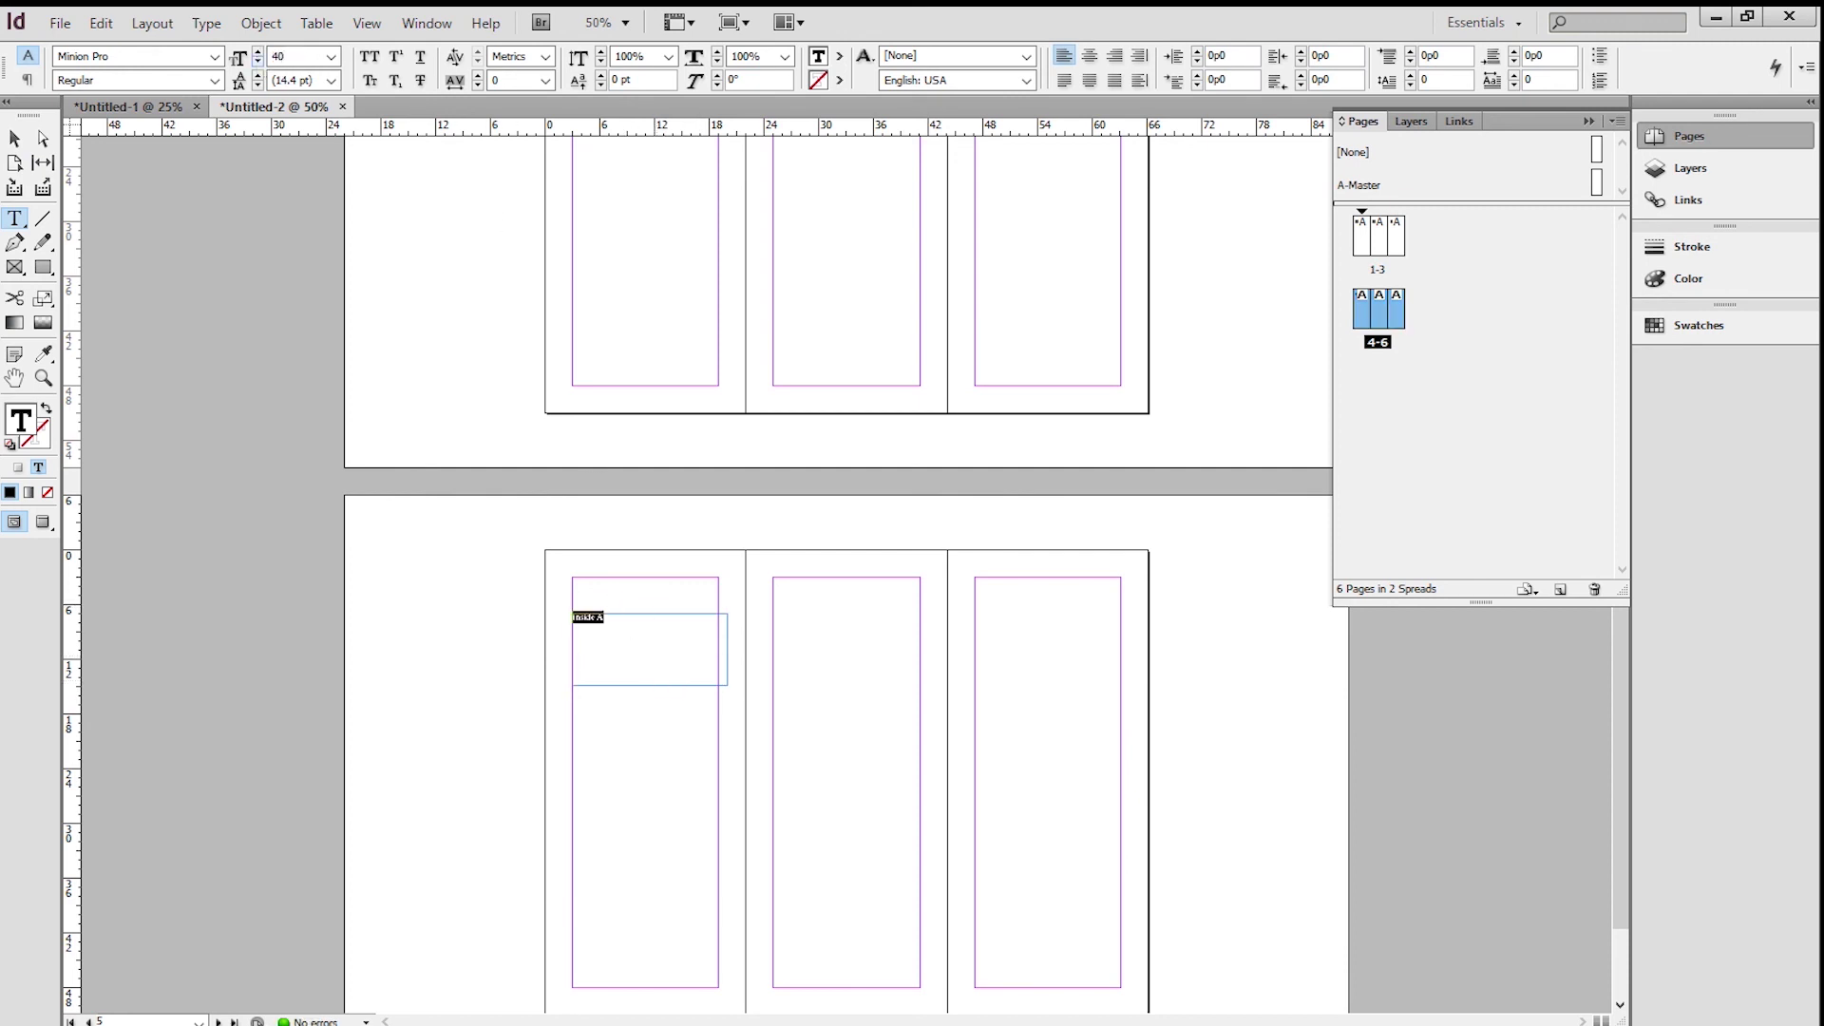
key("Return")
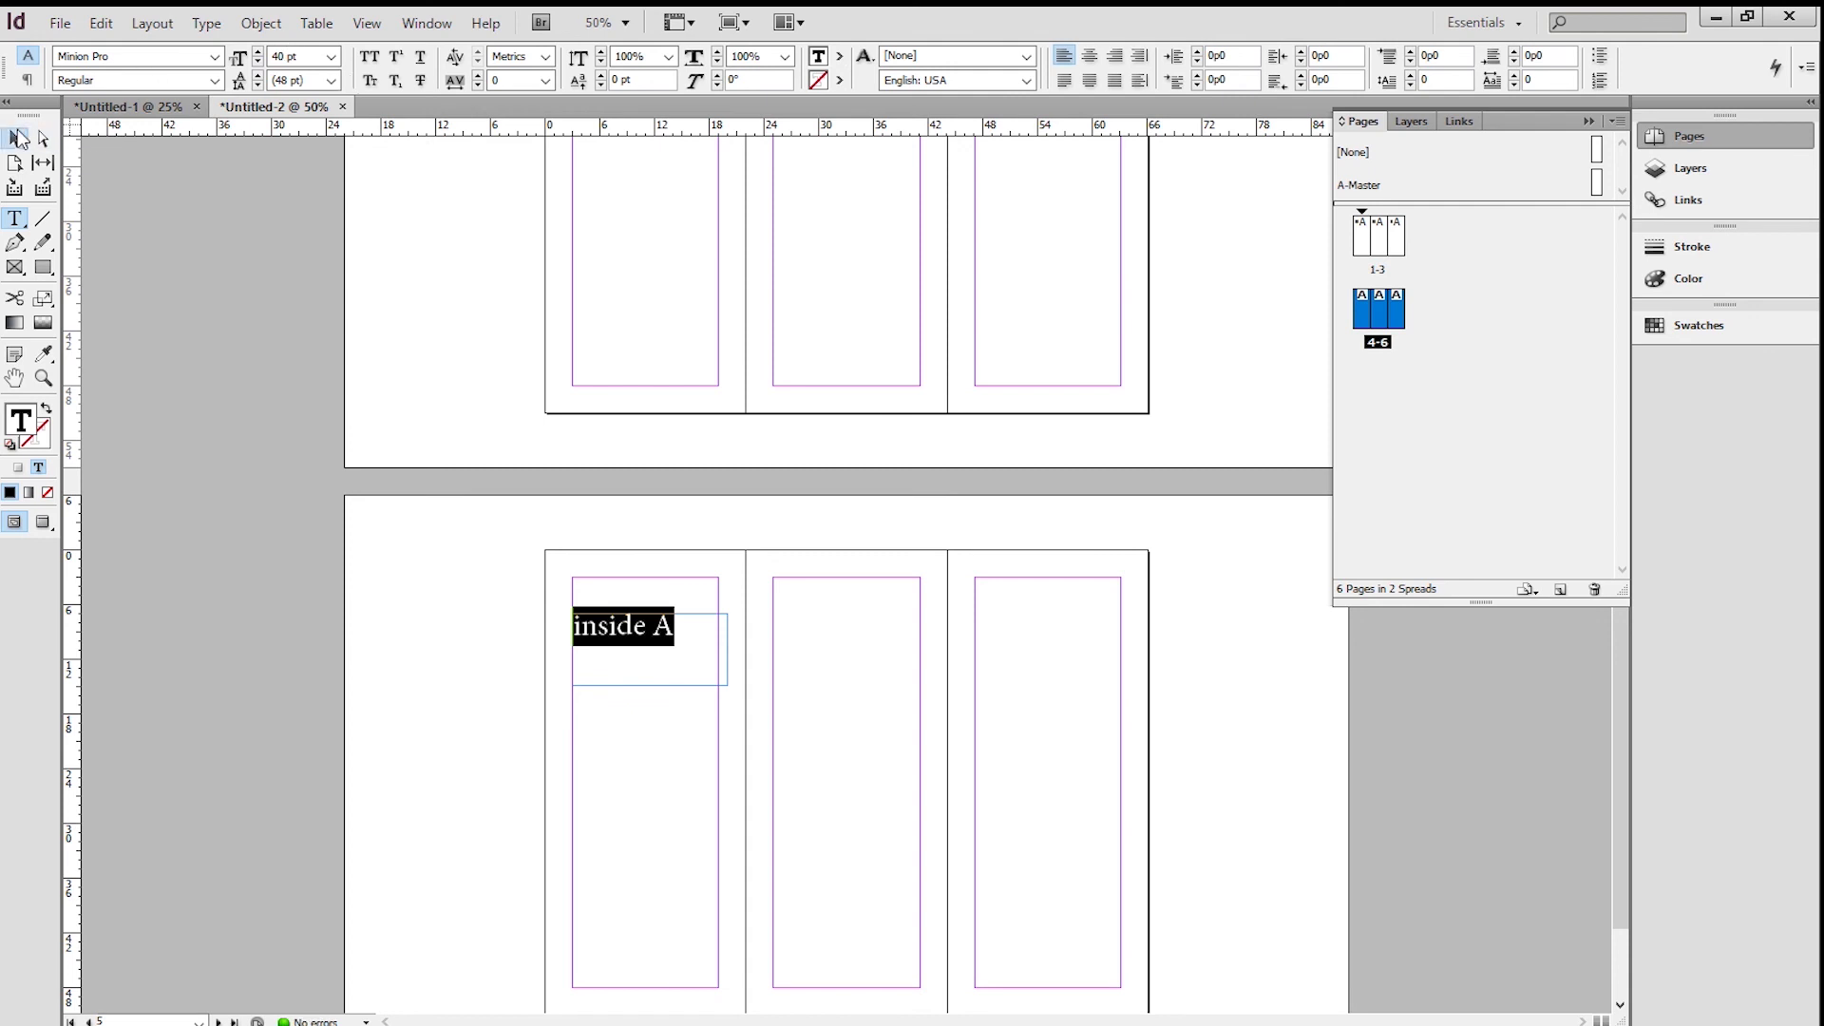
key("Escape")
Duplicate the "inside A" frame onto pages 5 and 6, and change the page 5 copy's text to "insideB"
left_click_drag(670, 630, 1059, 635)
double_click(863, 632)
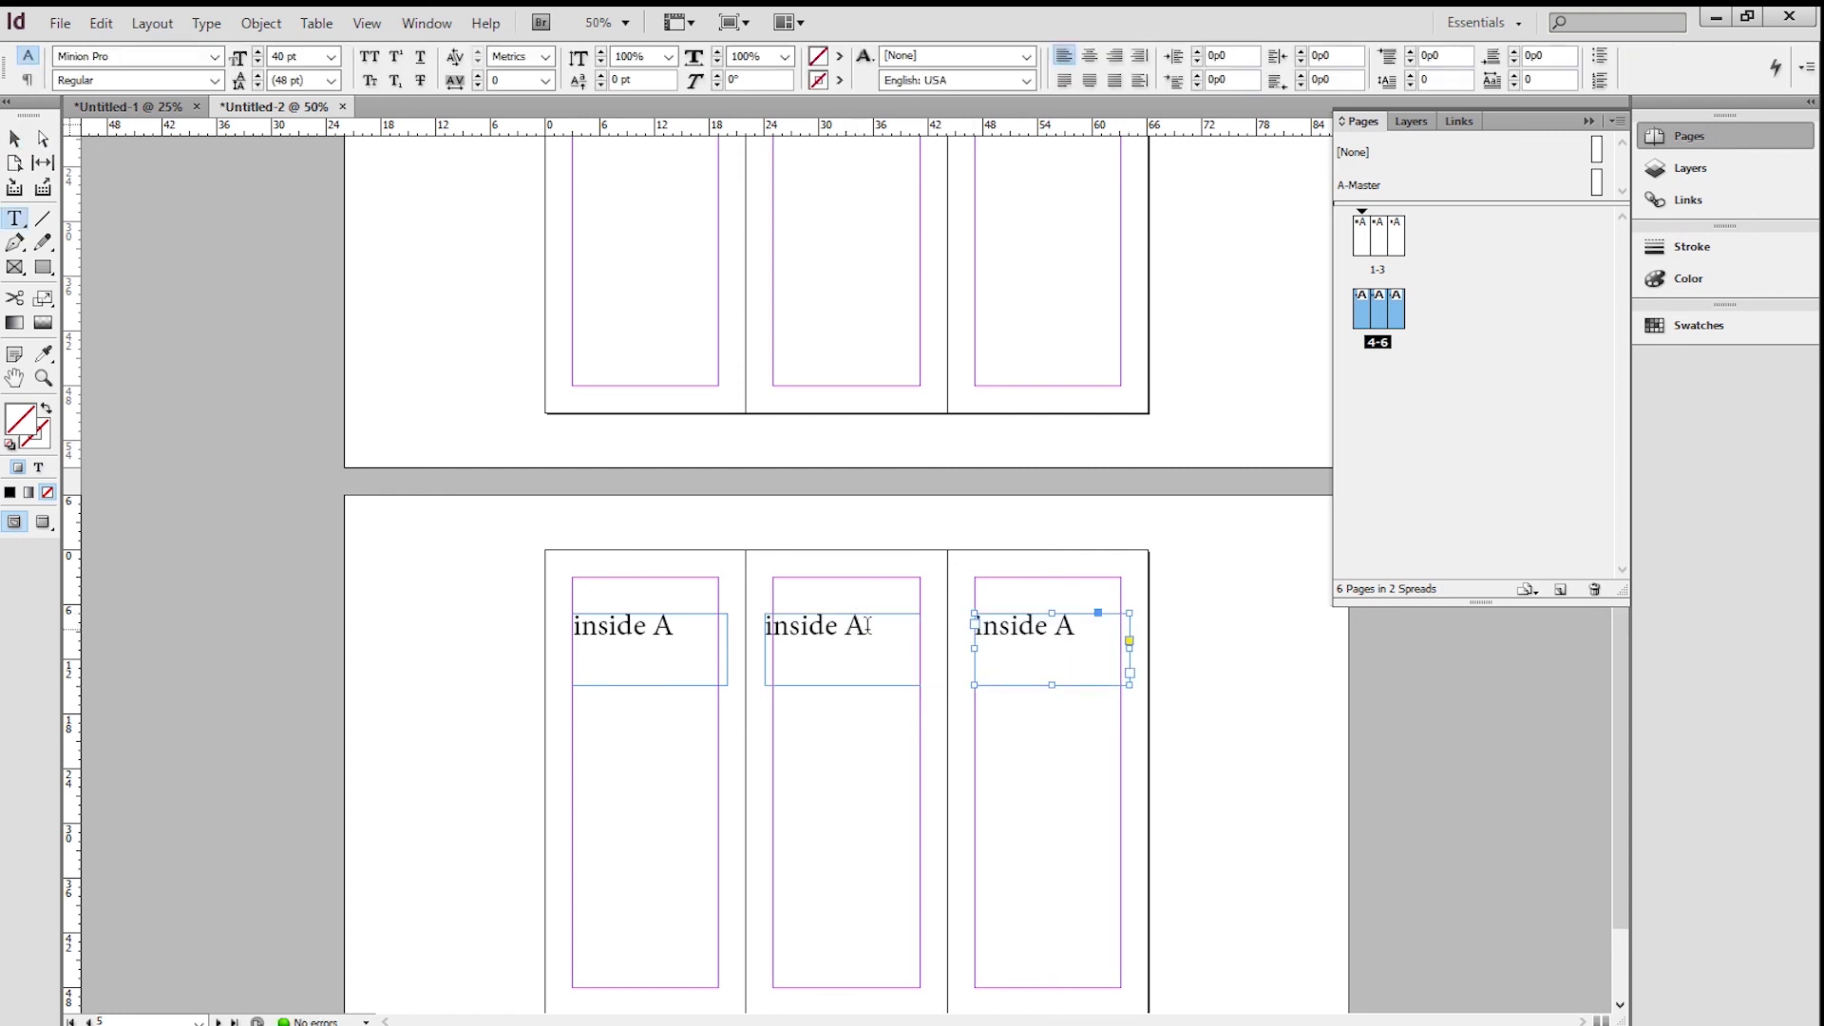
key("BackSpace")
type("b")
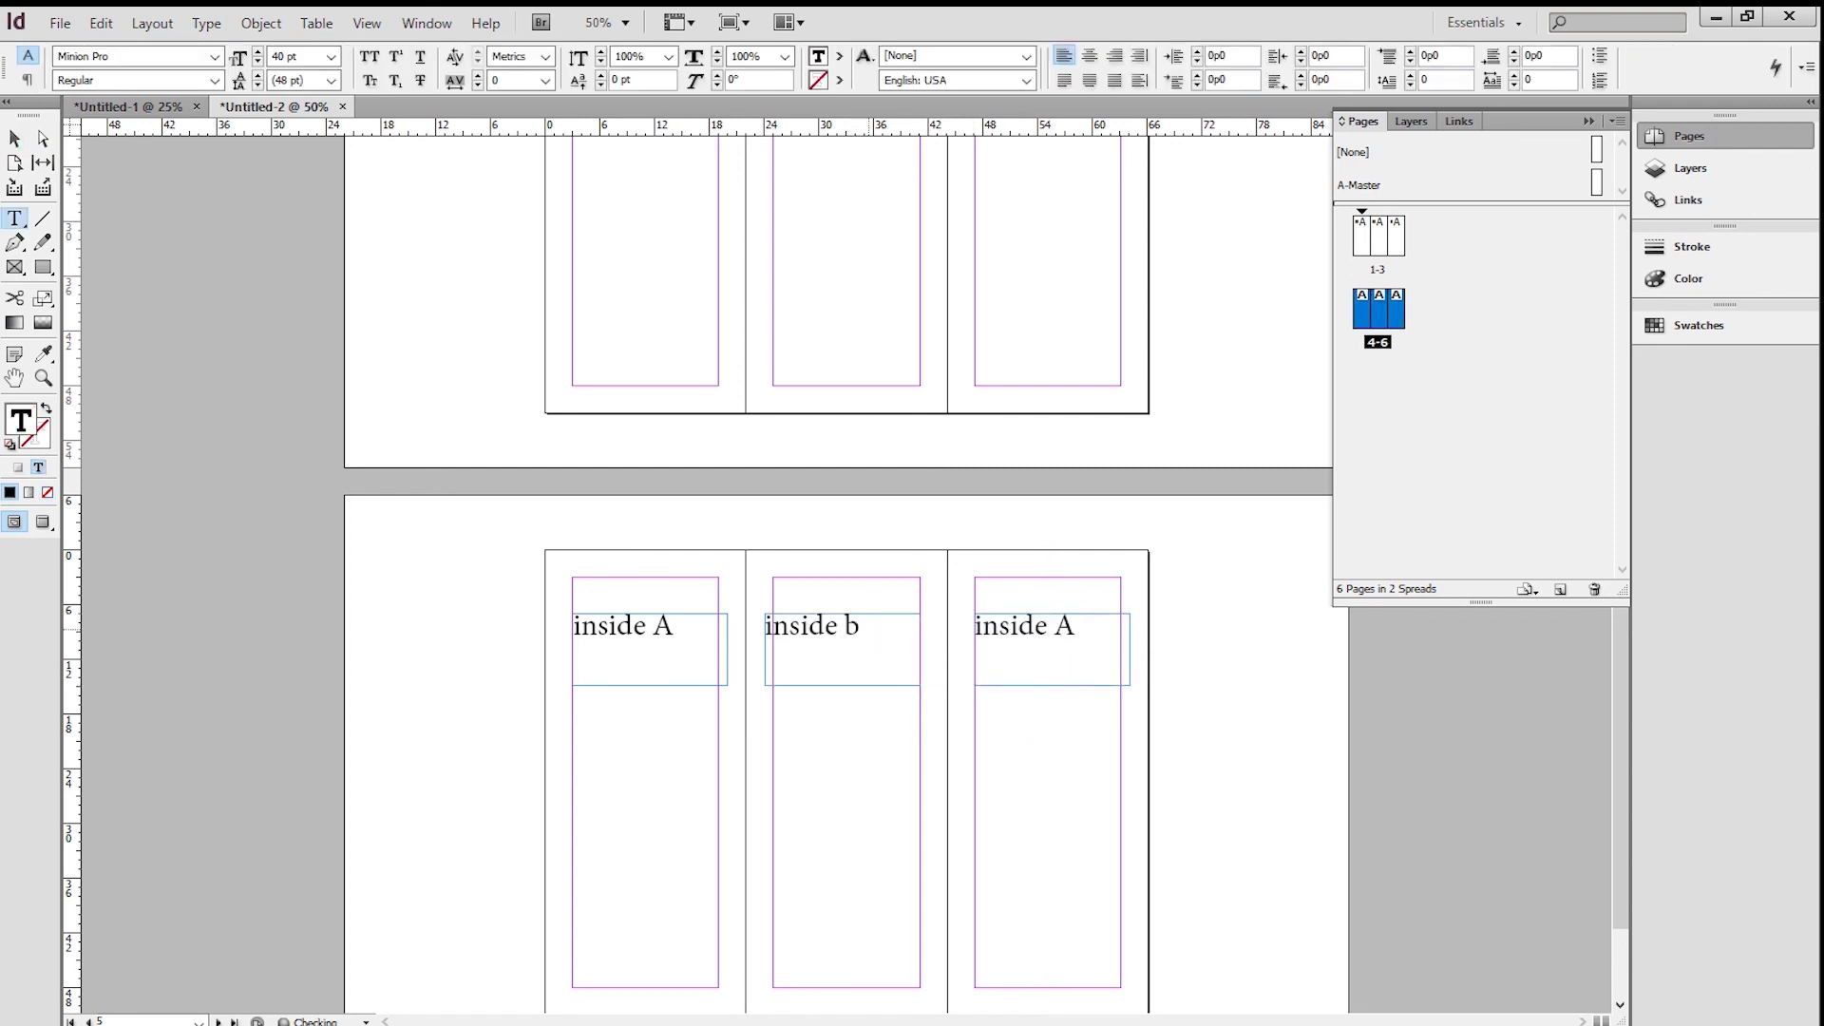
left_click_drag(866, 629, 846, 627)
key("BackSpace")
key("BackSpace")
type("B")
Change the text of the copied "inside A" frame on page 6 to "inside C"
key("BackSpace")
type("C")
left_click(14, 139)
left_click(385, 232)
key("ctrl+minus")
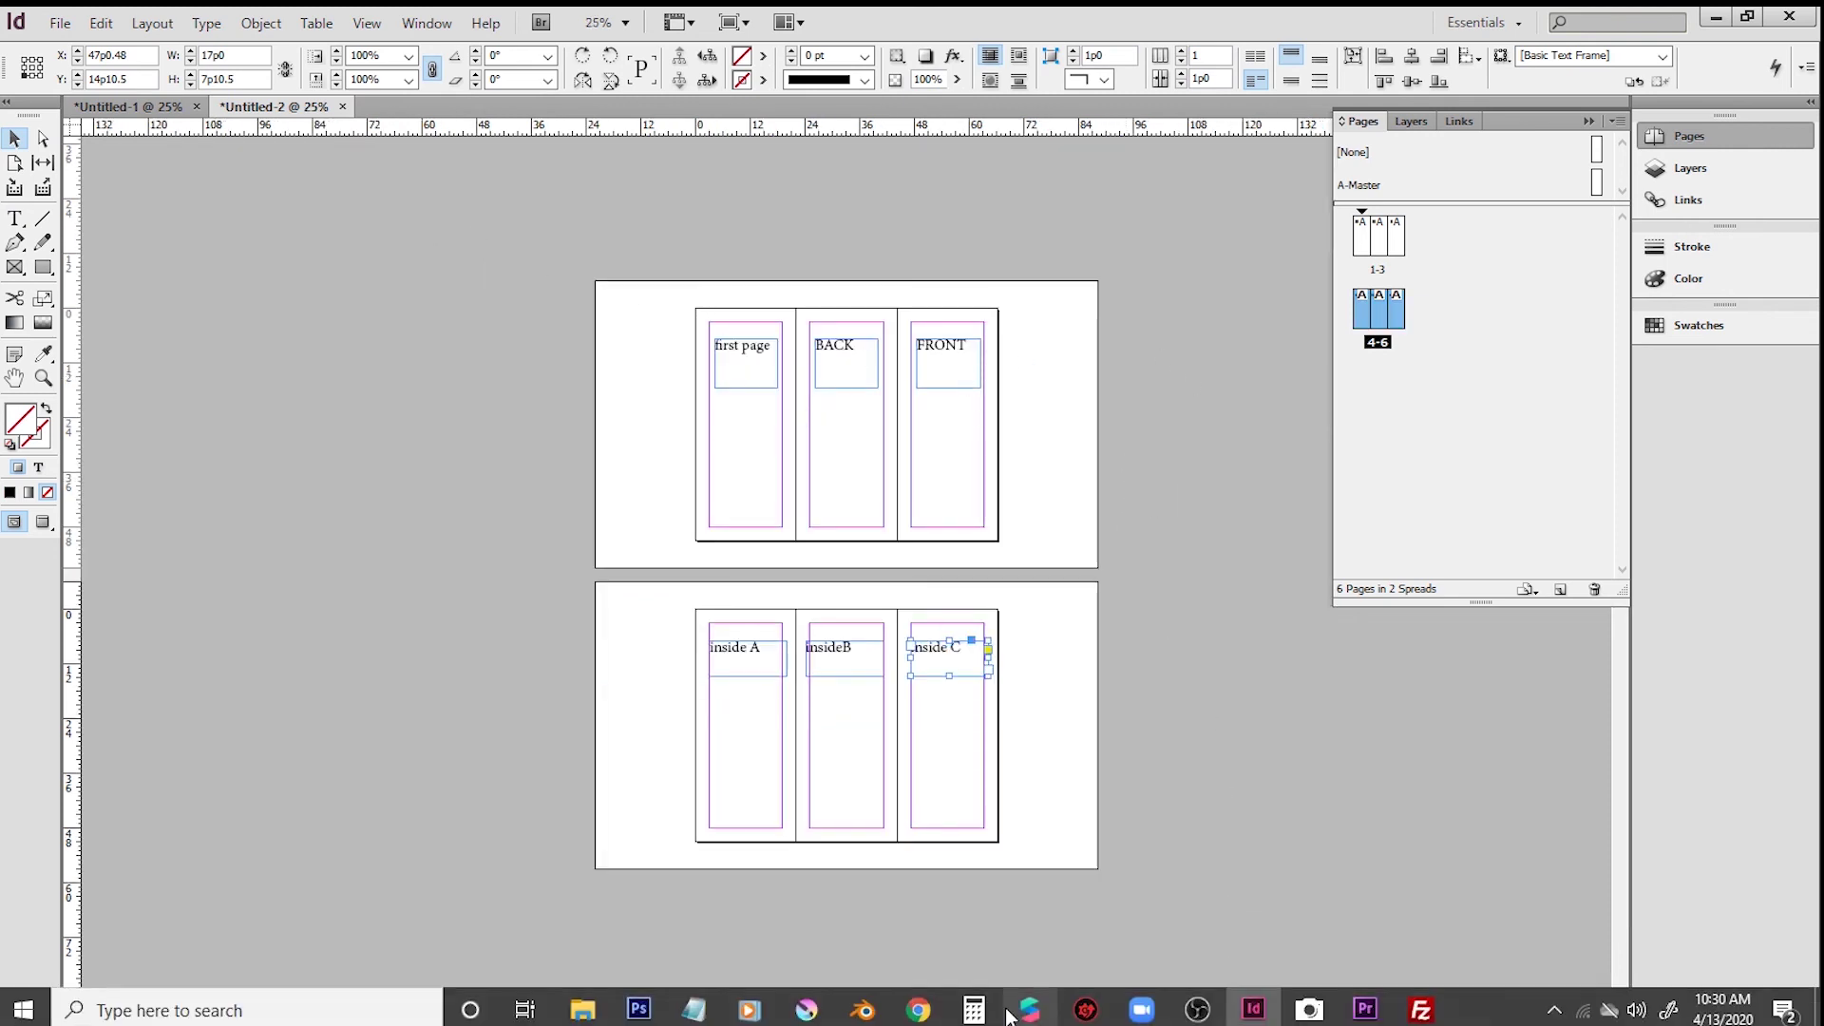
Switch to Notepad to review the setup notes for both trifold brochure methods
left_click(694, 1019)
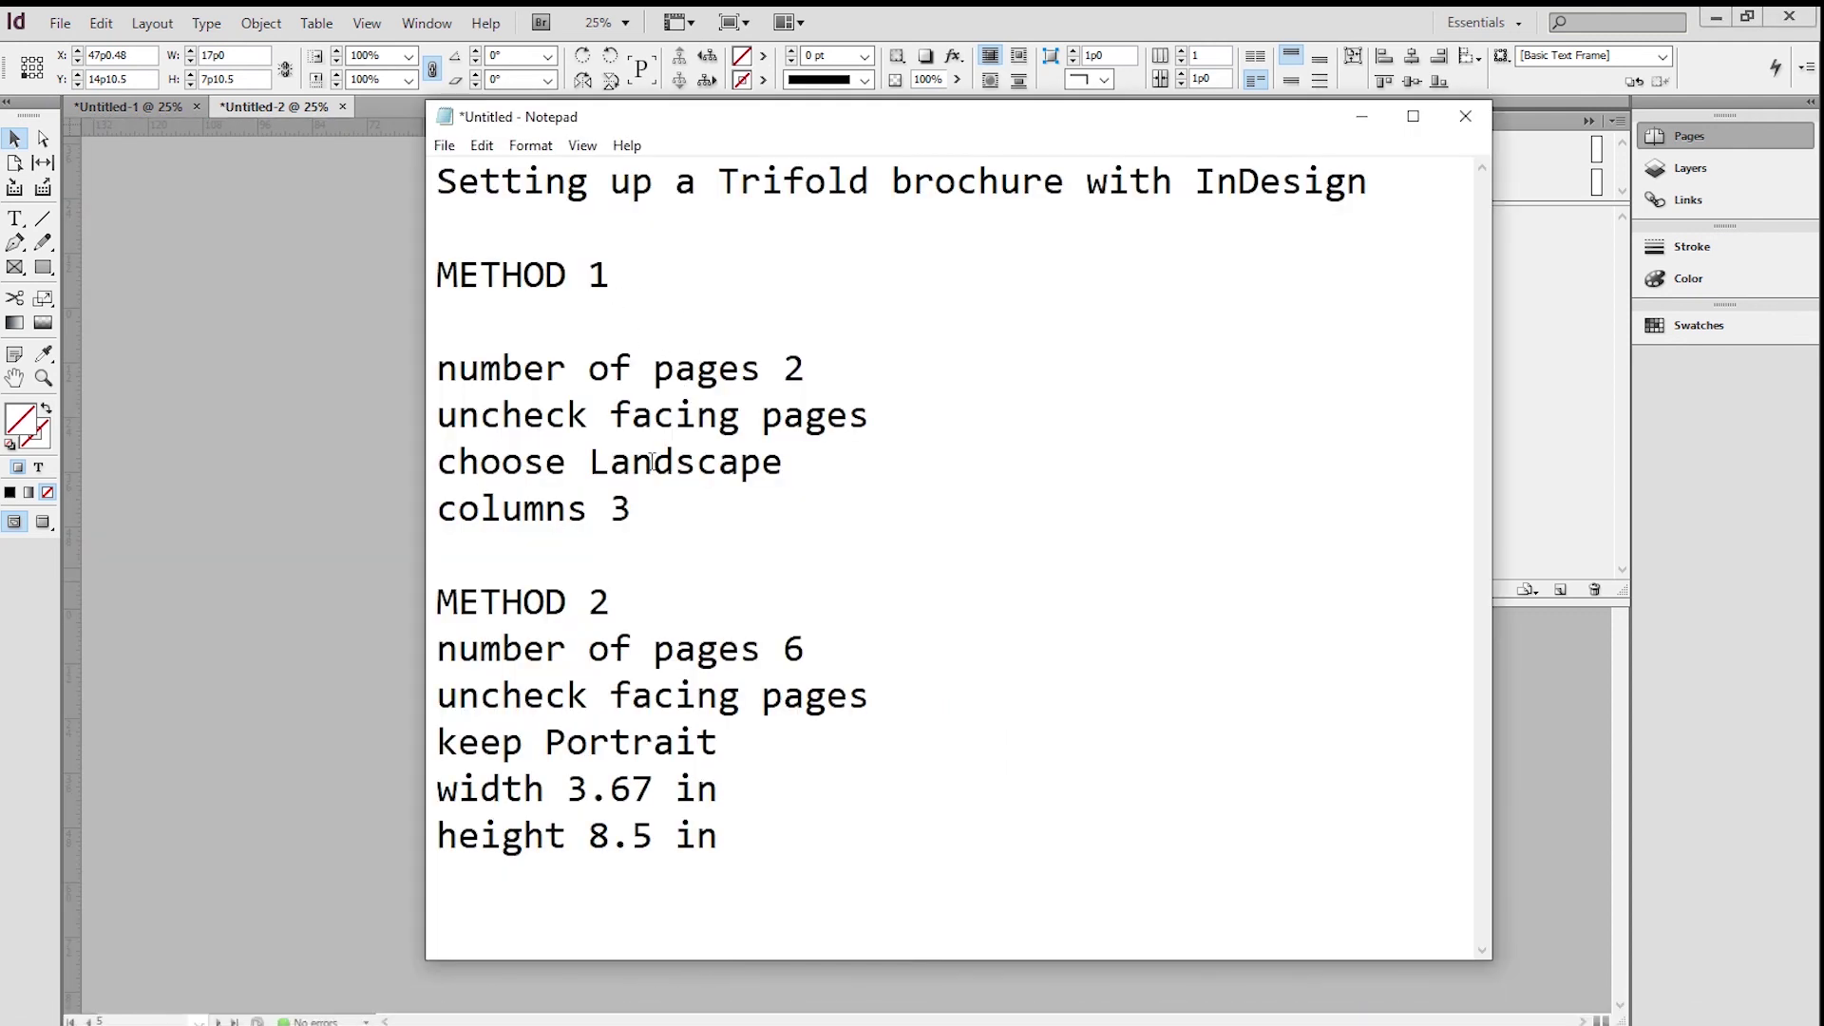